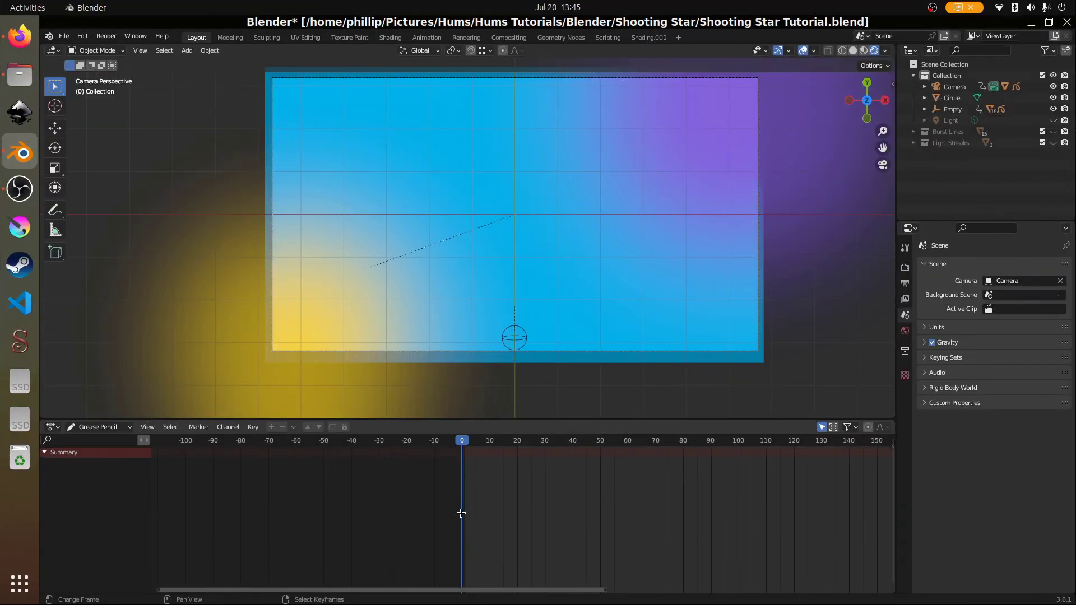
# Go to frame 1, select the empty at the base of the star and look up the addable Empty object.
pyautogui.moveTo(461, 513); pyautogui.dragTo(464, 513)
pyautogui.scroll(3, 536, 323)
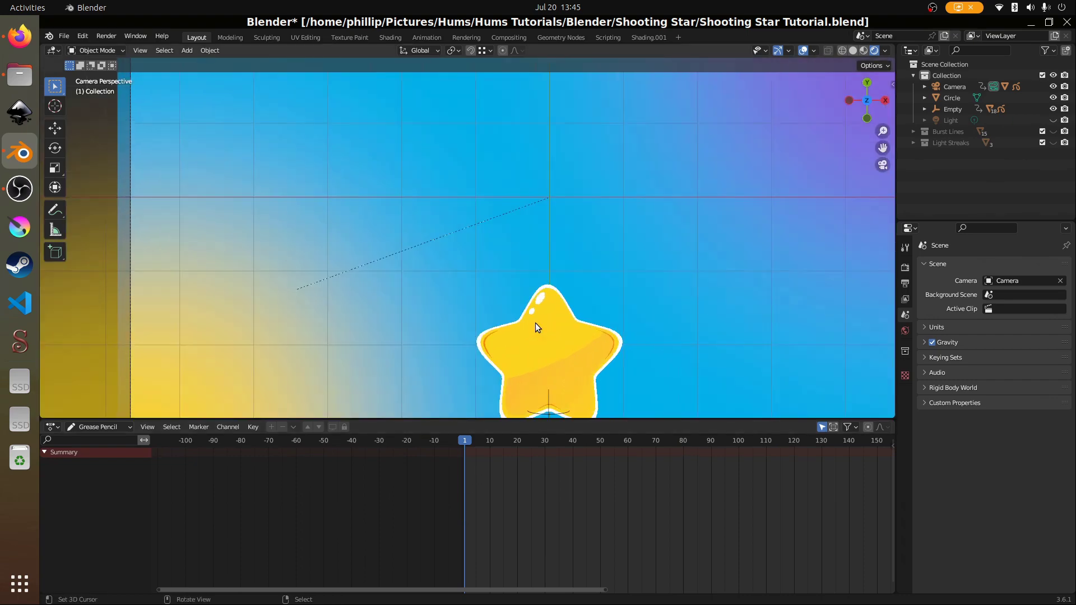
pyautogui.scroll(-3, 536, 323)
pyautogui.scroll(3, 536, 323)
pyautogui.scroll(-2, 534, 375)
pyautogui.click(535, 387)
pyautogui.scroll(2, 540, 385)
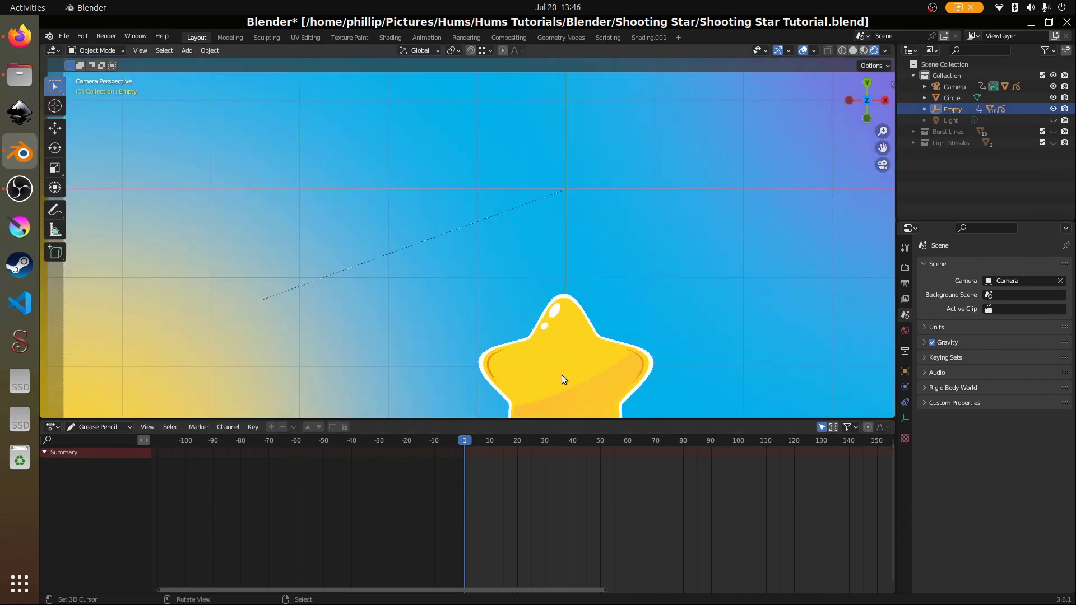
pyautogui.keyDown('shift'); pyautogui.moveTo(615, 375); pyautogui.dragTo(531, 258, button='middle'); pyautogui.keyUp('shift')
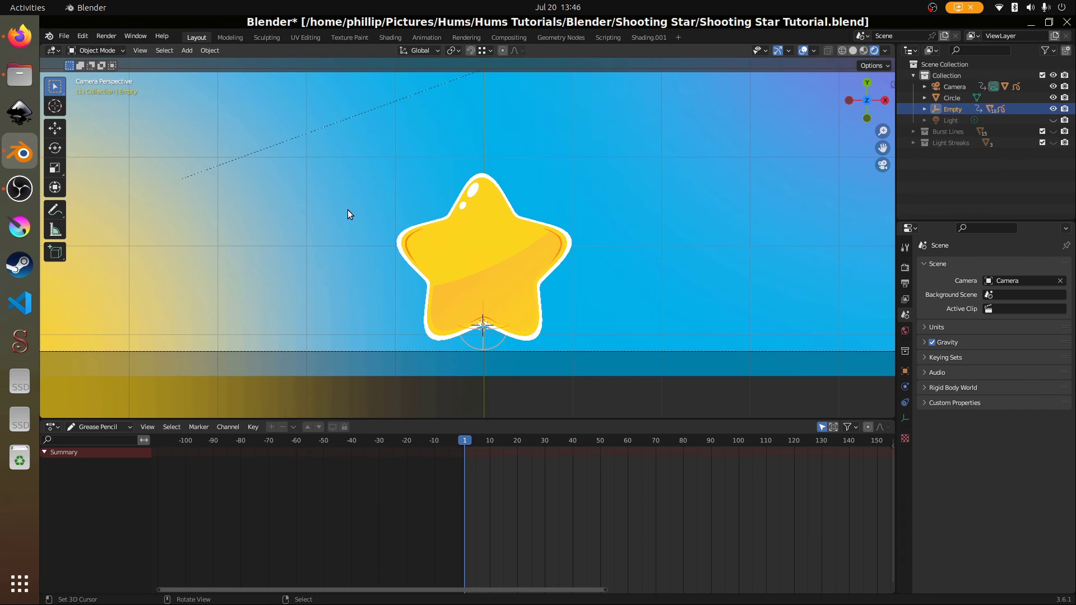
pyautogui.hotkey('shift', 'a')
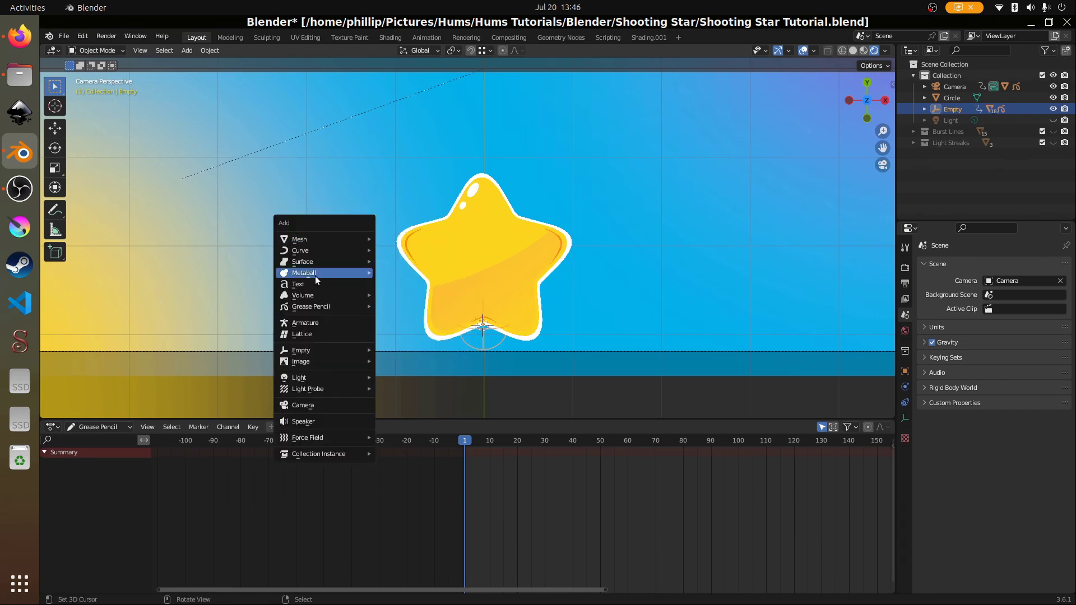
pyautogui.moveTo(321, 350)
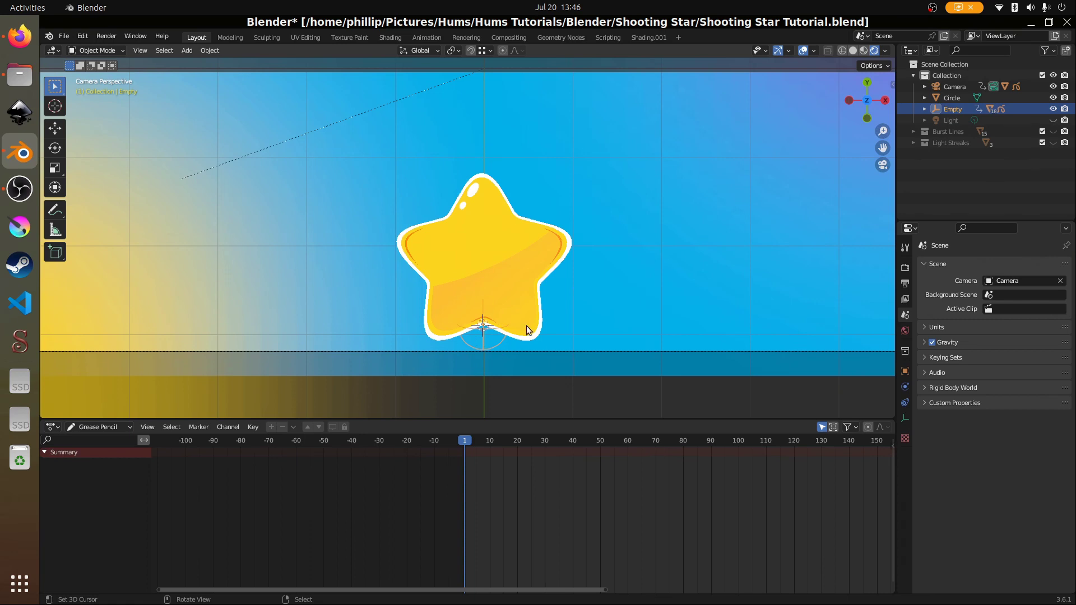
# Select the star artwork, play its animation from the first frames and move the playhead to frame 10.
pyautogui.click(501, 279)
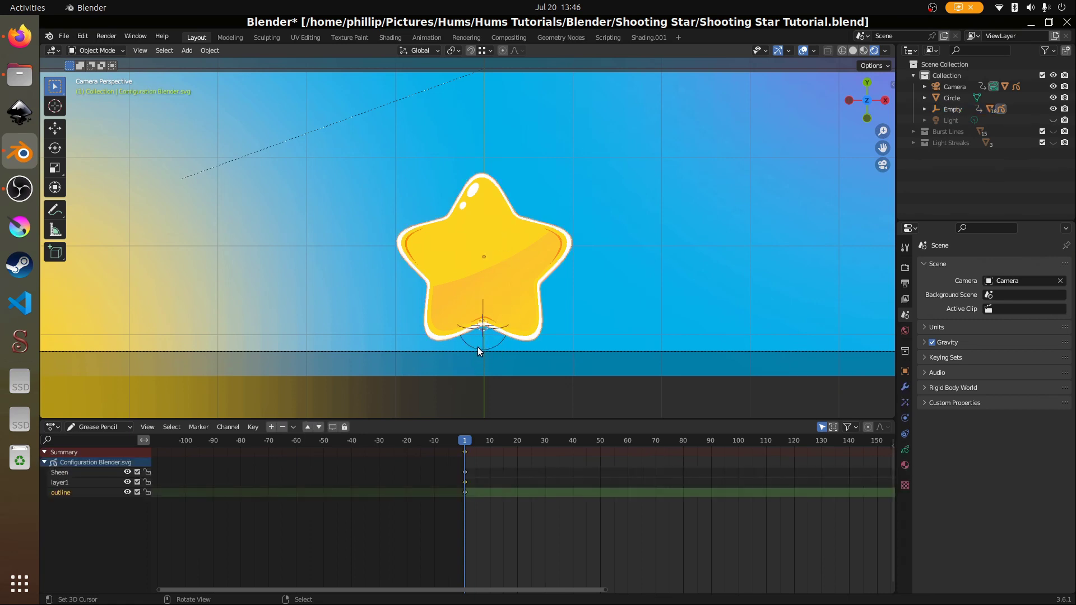
pyautogui.moveTo(465, 441)
pyautogui.mouseDown()
pyautogui.moveTo(517, 441)
pyautogui.moveTo(466, 442)
pyautogui.mouseUp()
pyautogui.scroll(-4, 391, 320)
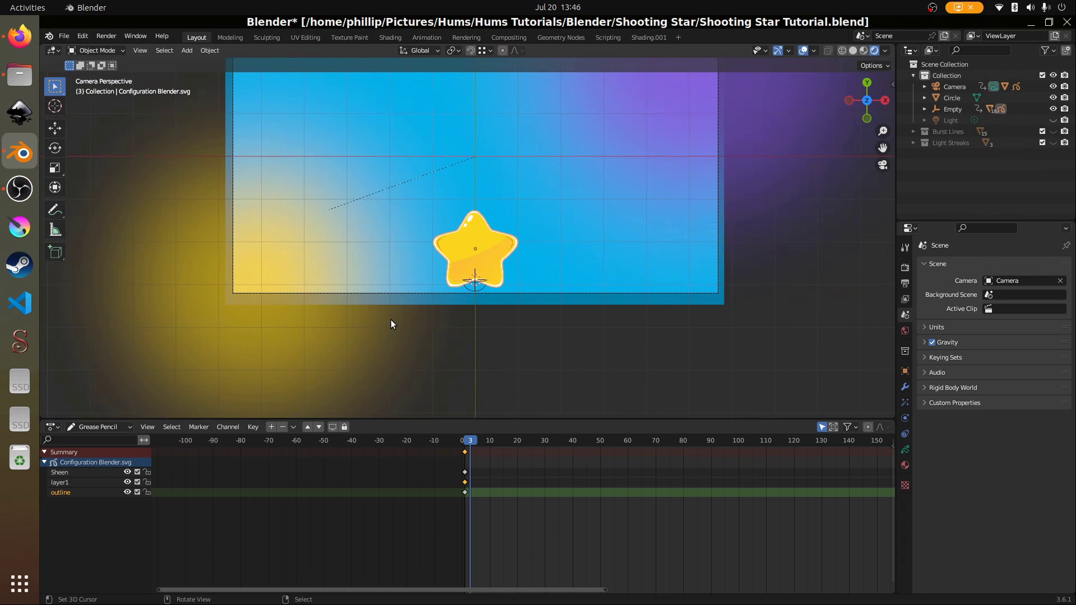
pyautogui.press('space')
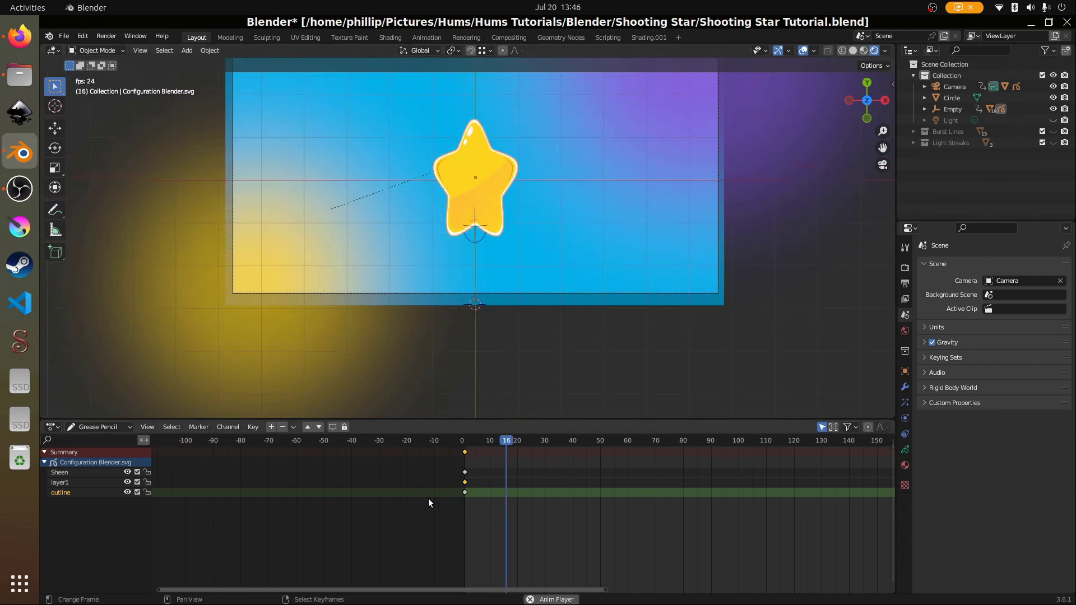
pyautogui.click(467, 489)
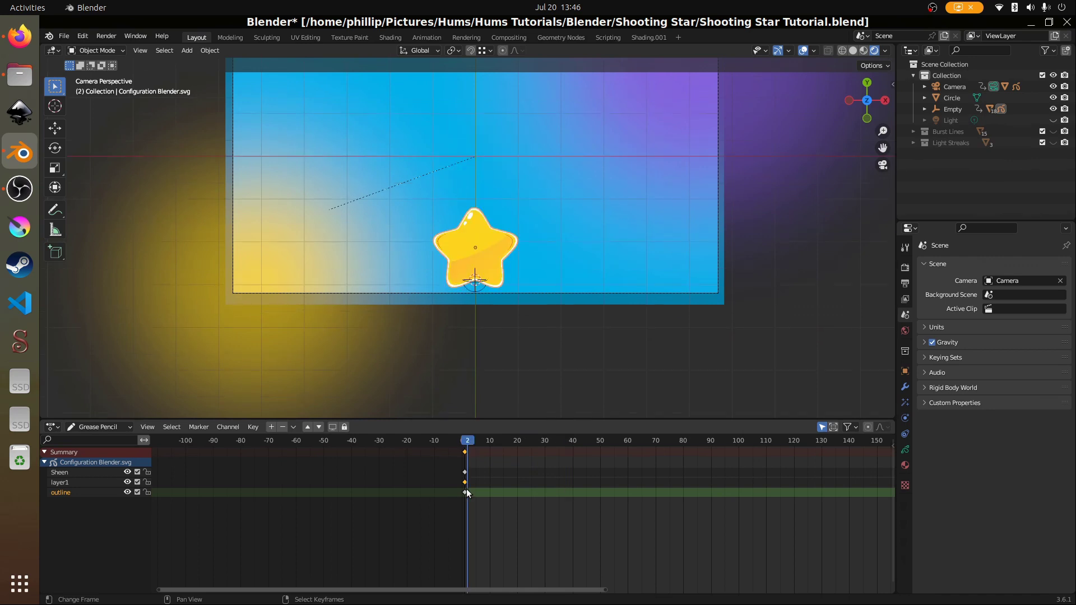
pyautogui.scroll(2, 469, 457)
pyautogui.moveTo(452, 441); pyautogui.dragTo(479, 441)
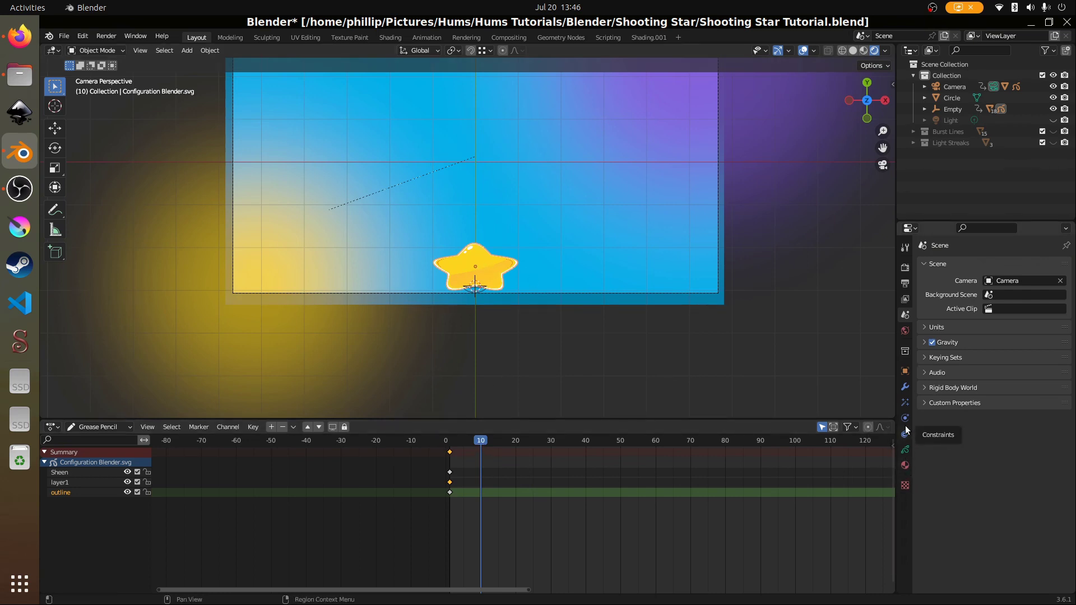
# Select the empty at the star's base and display its object transform properties.
pyautogui.click(905, 371)
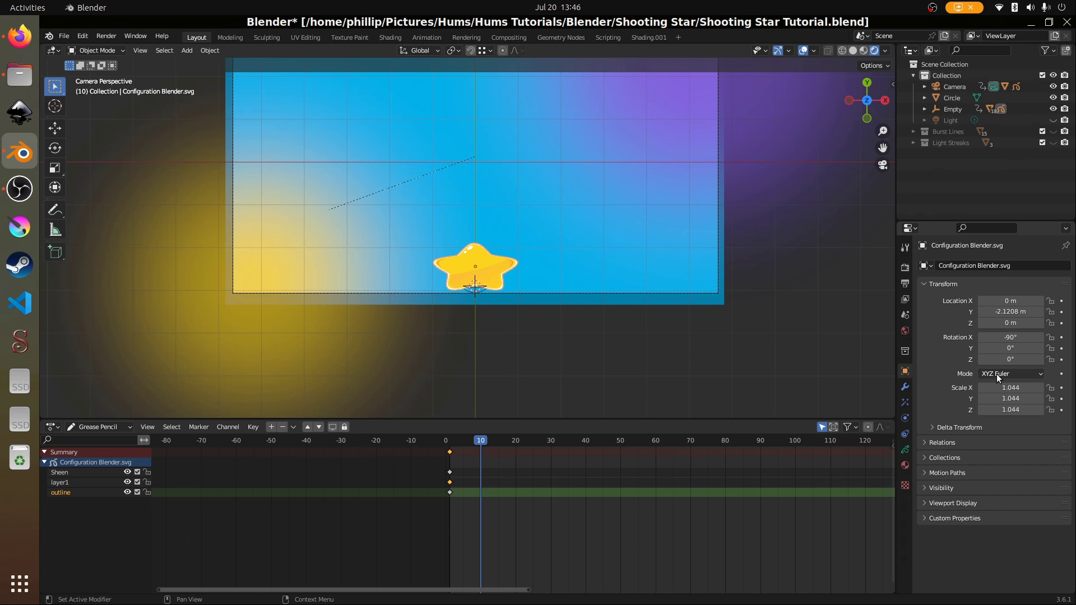
pyautogui.click(478, 291)
pyautogui.click(477, 294)
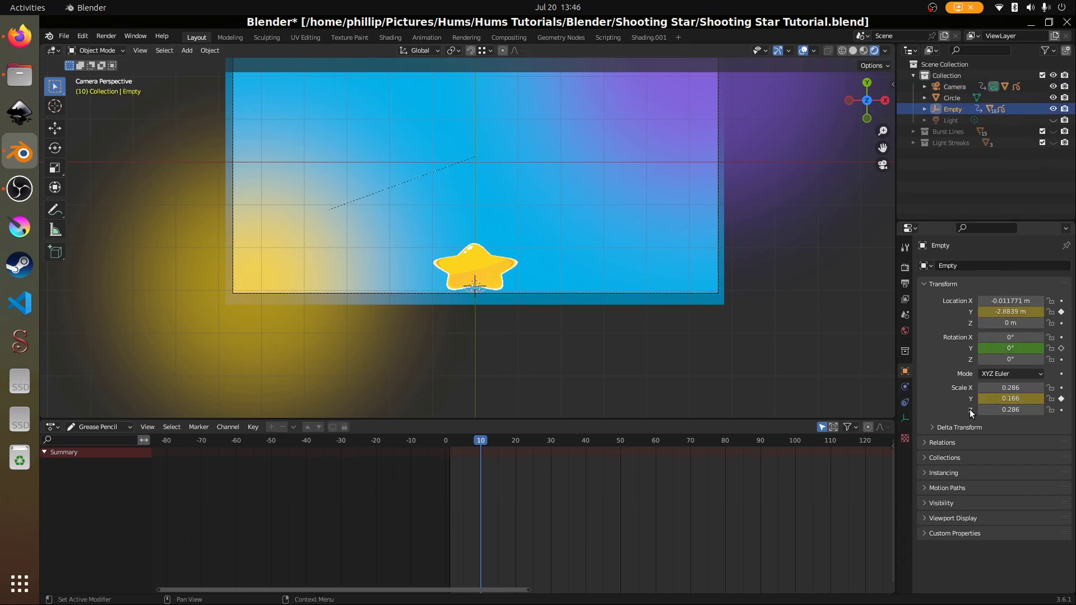
# Switch the animation editor from Grease Pencil to Dope Sheet mode to show the empty's keyframes.
pyautogui.click(53, 427)
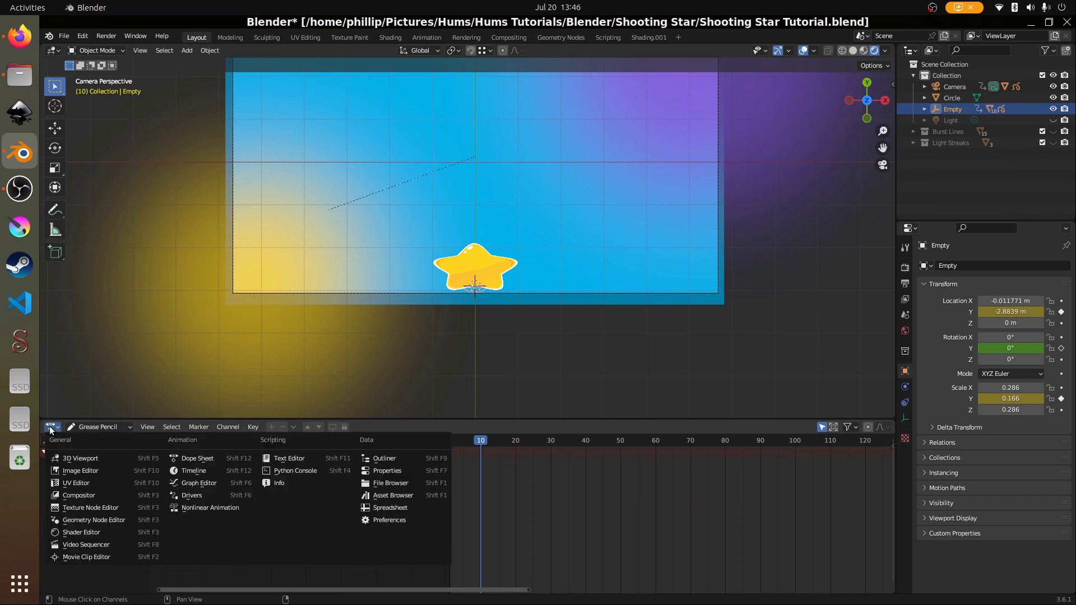
pyautogui.press('Escape')
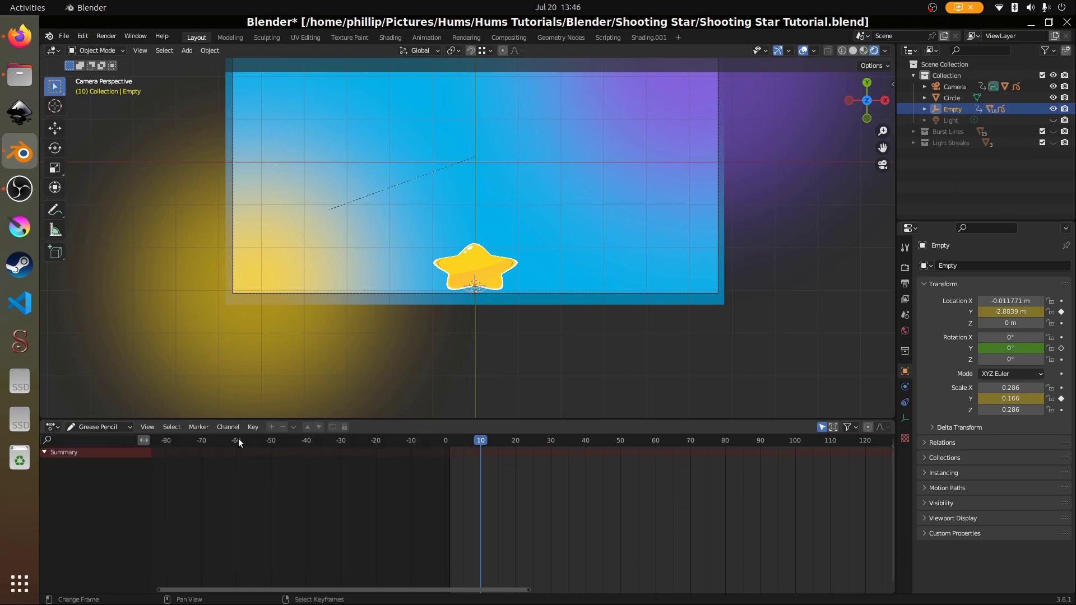
pyautogui.click(92, 428)
pyautogui.click(104, 443)
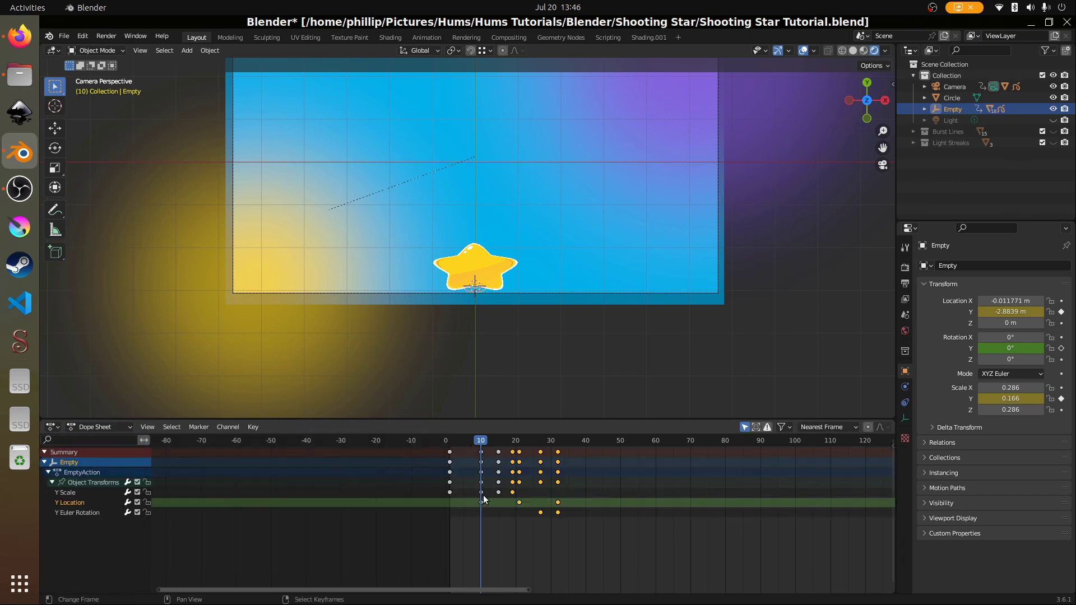
# Examine the star's squash and stretch by scrubbing the Y Scale keyframes between frames 1 and 15 and playing the animation.
pyautogui.scroll(3, 484, 499)
pyautogui.moveTo(454, 451); pyautogui.dragTo(476, 468)
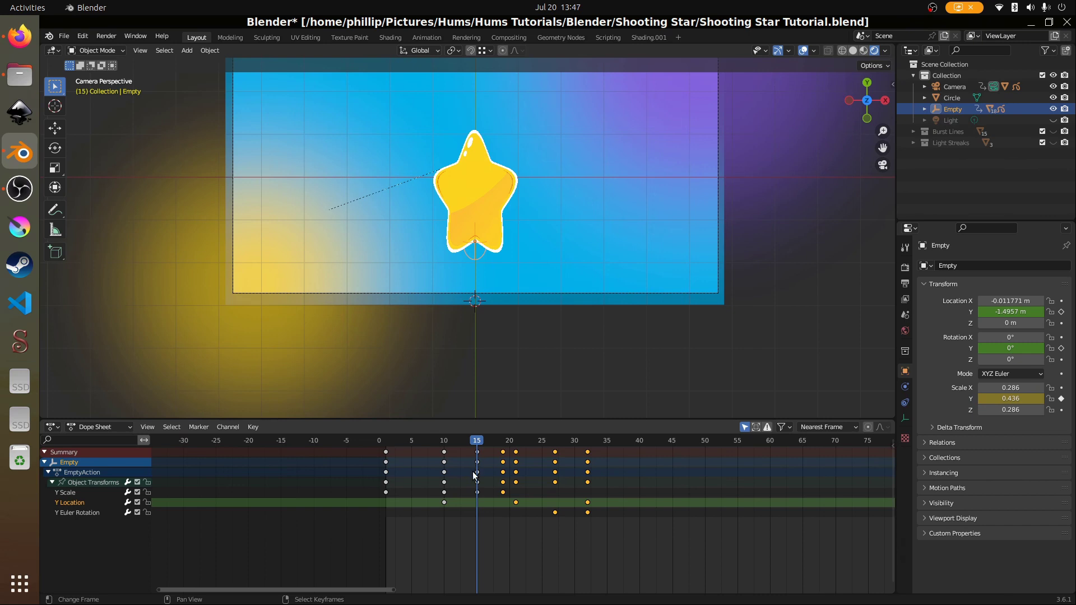
pyautogui.moveTo(477, 480); pyautogui.dragTo(371, 493)
pyautogui.press('space')
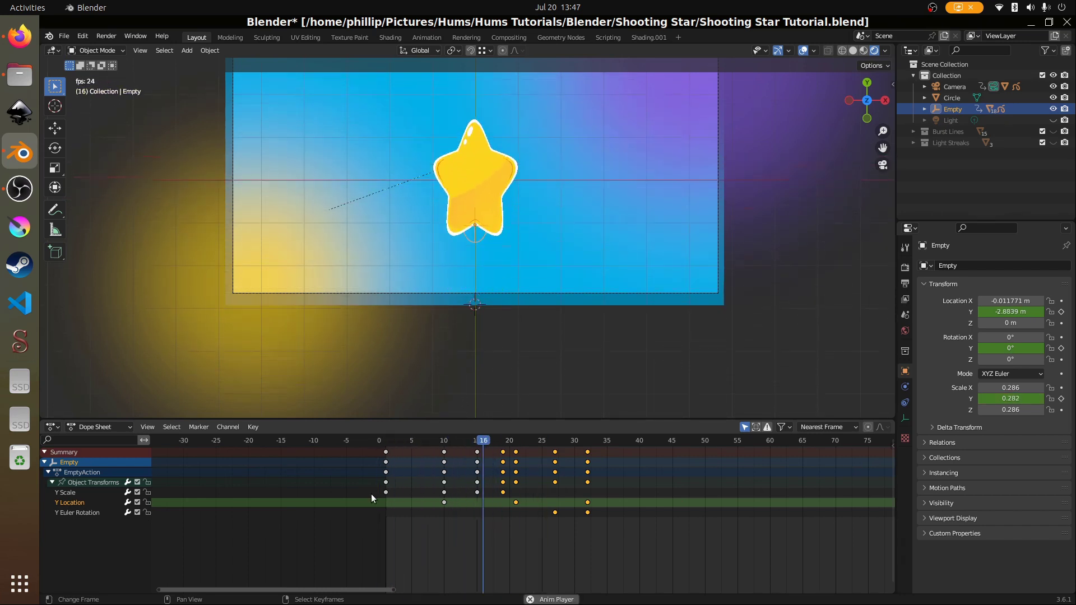
pyautogui.press('space')
pyautogui.moveTo(390, 493); pyautogui.dragTo(464, 493)
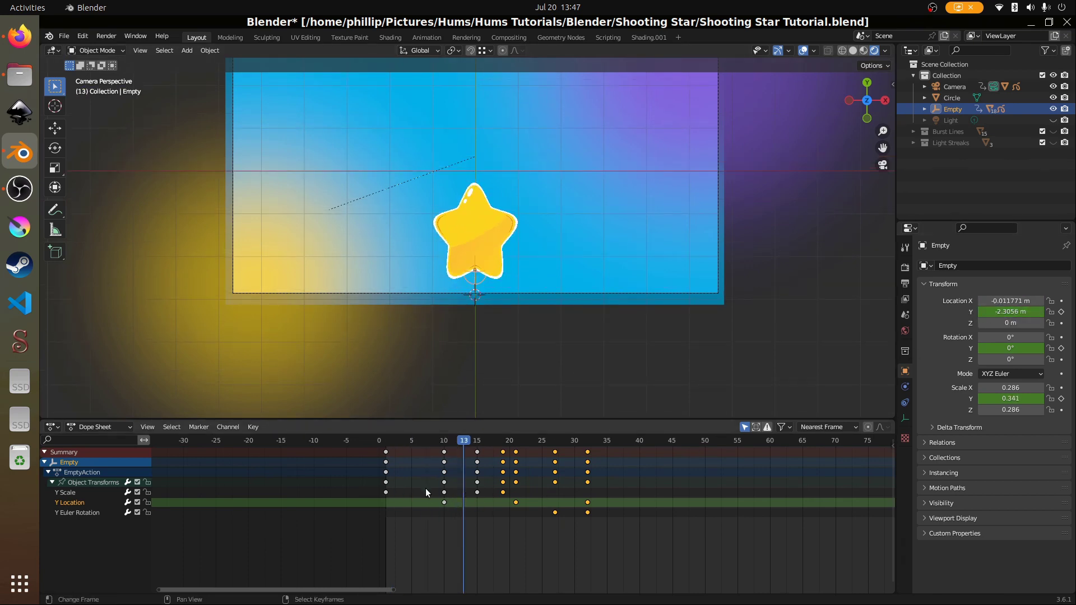
pyautogui.moveTo(414, 496); pyautogui.dragTo(442, 517)
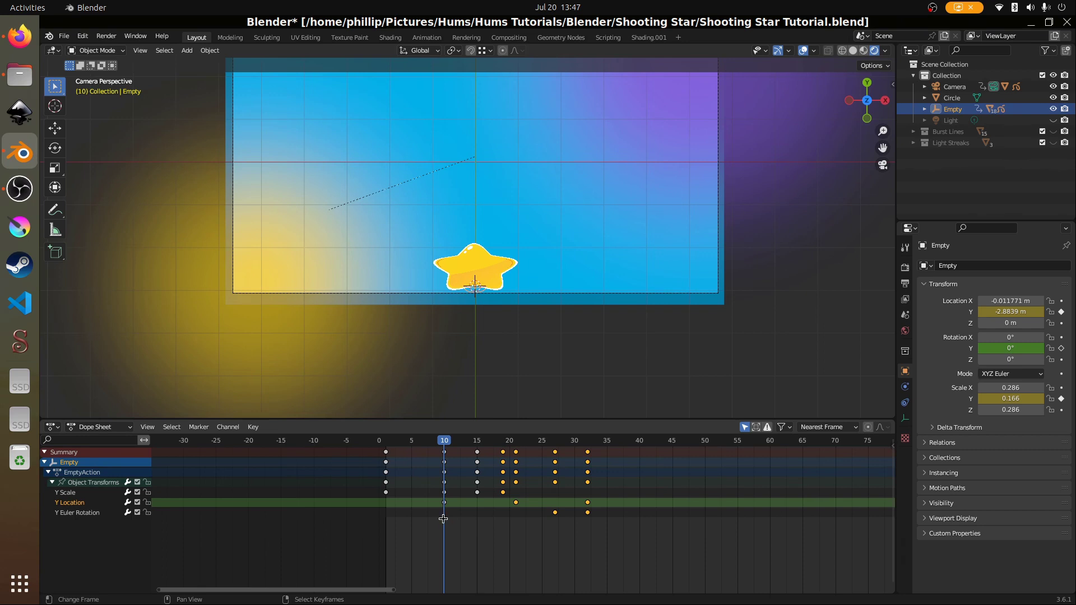
# Scrub back and forth between frames 10 and 21 to examine the star's upward jump against its Y Location keyframes.
pyautogui.moveTo(443, 518); pyautogui.dragTo(516, 529)
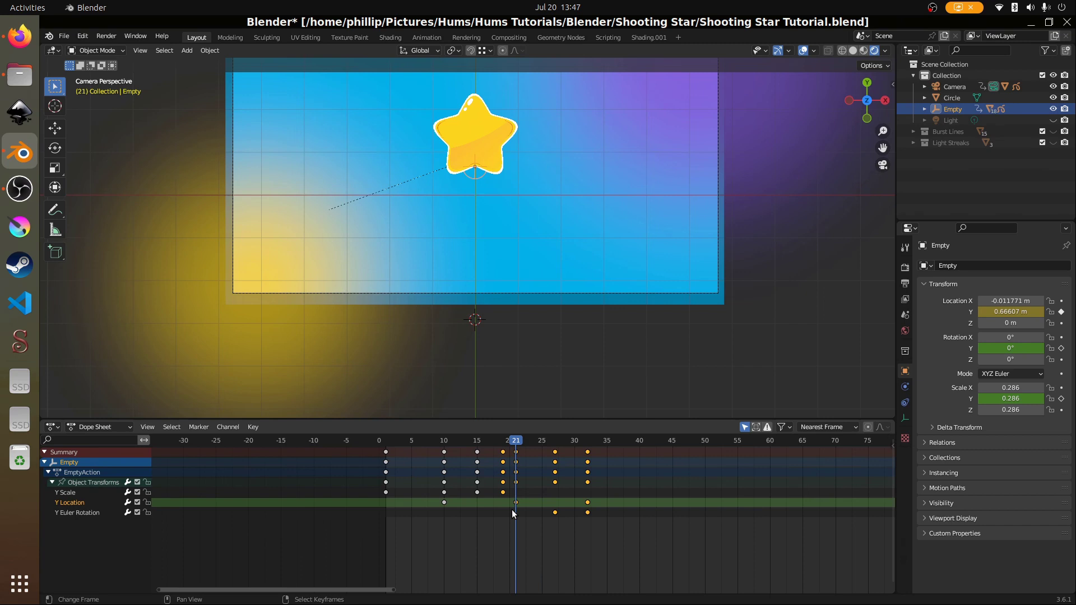
pyautogui.scroll(-2, 488, 225)
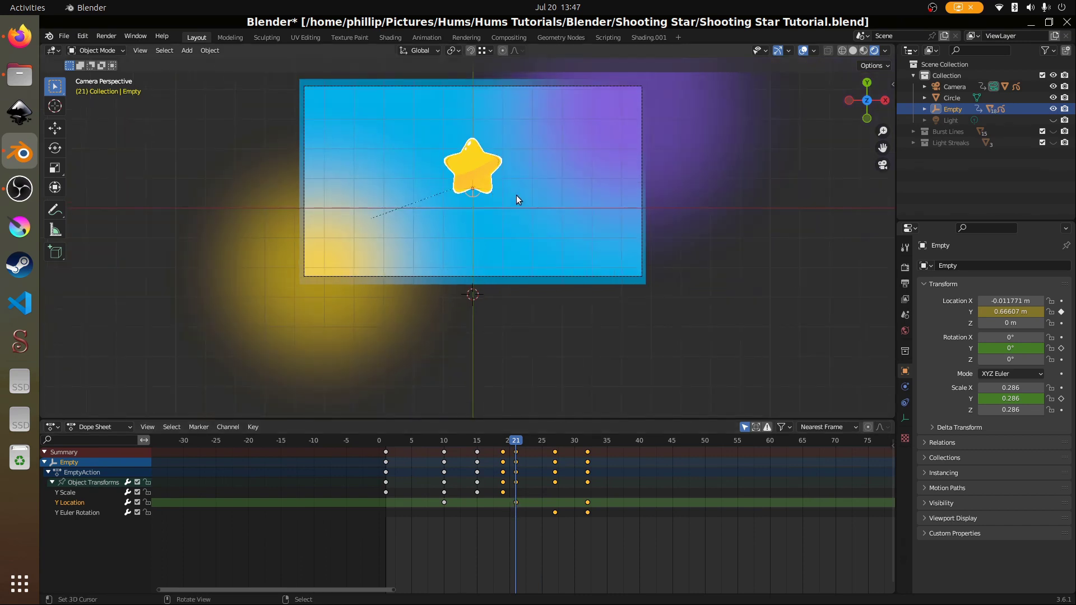
pyautogui.keyDown('shift'); pyautogui.moveTo(519, 200); pyautogui.dragTo(531, 271, button='middle'); pyautogui.keyUp('shift')
pyautogui.scroll(4, 531, 271)
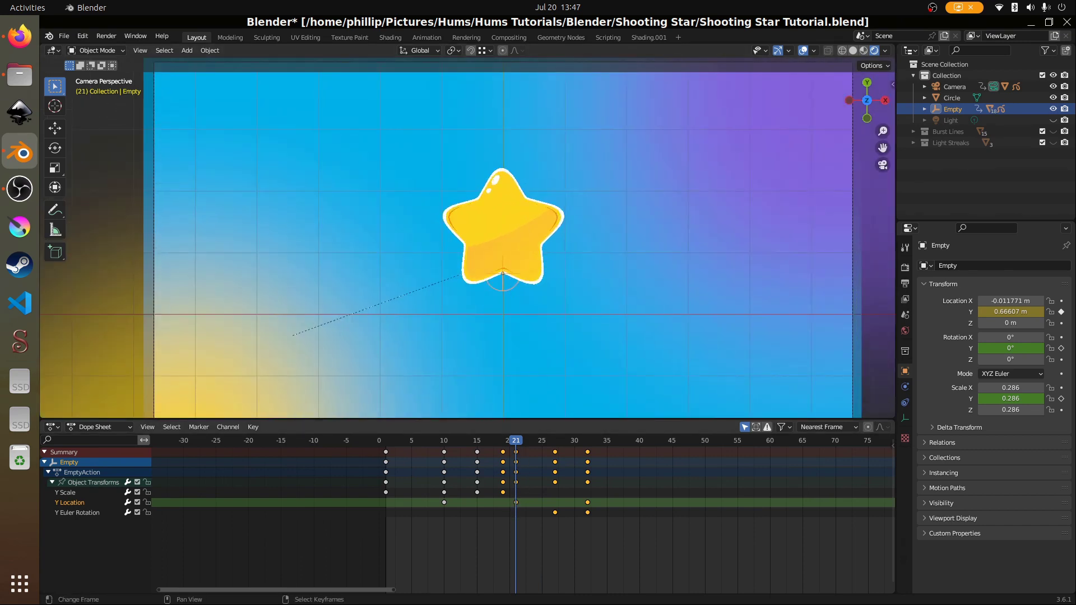
pyautogui.moveTo(516, 502); pyautogui.dragTo(486, 508)
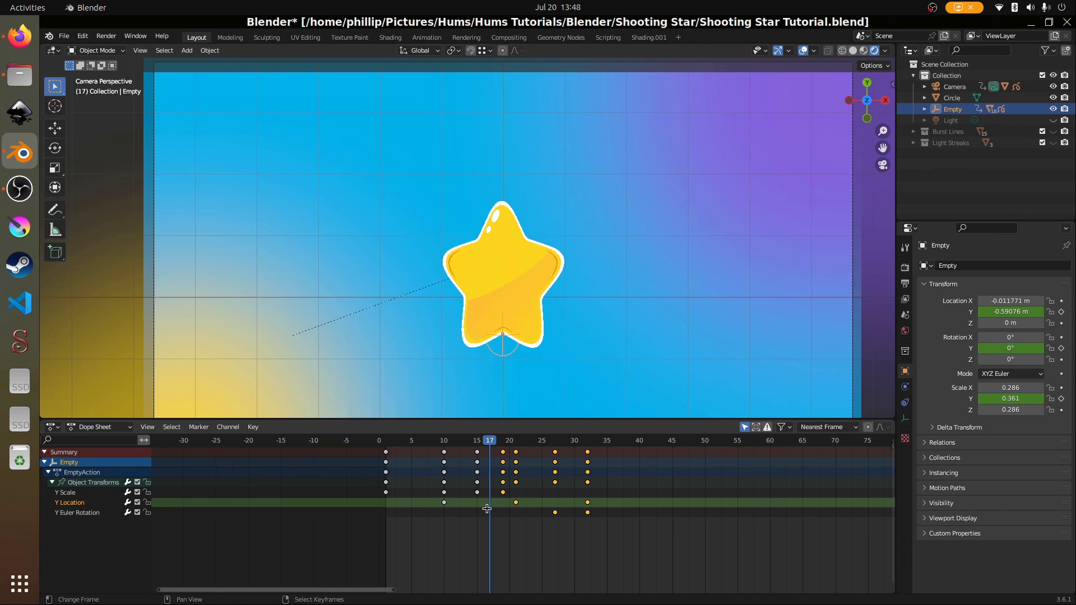
pyautogui.moveTo(487, 509); pyautogui.dragTo(506, 505)
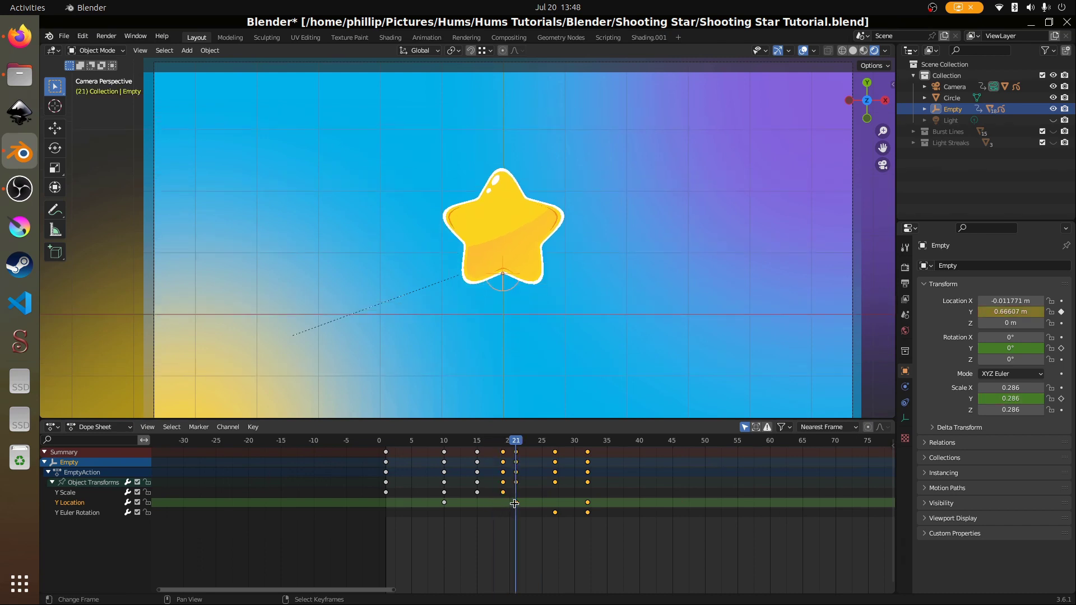
pyautogui.moveTo(515, 504); pyautogui.dragTo(505, 505)
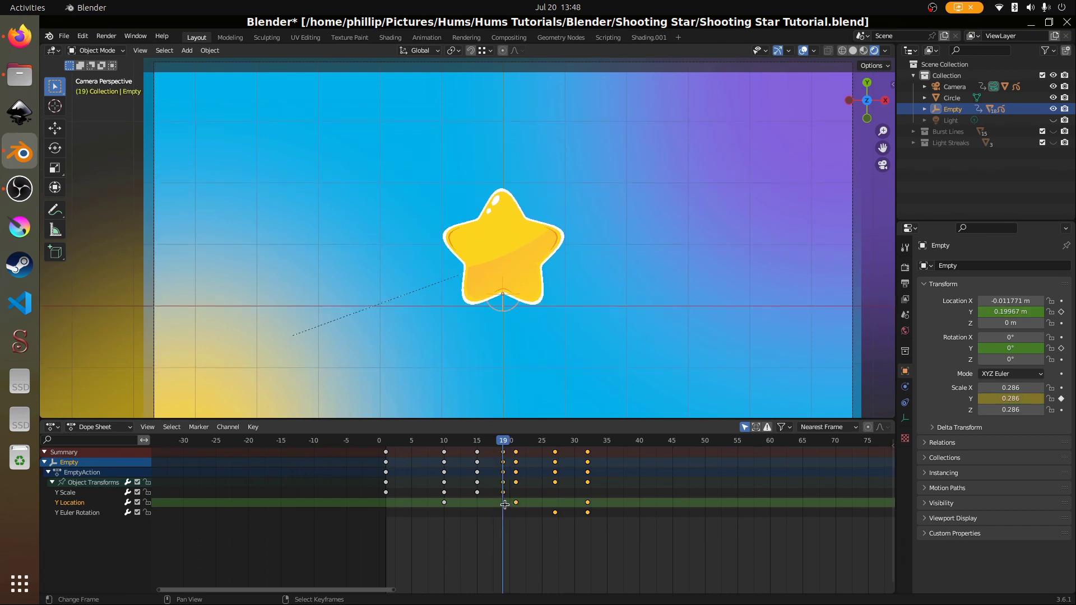
# Scrub to the last keyframes at frame 32 and play the star's full jump and spin animation several times.
pyautogui.moveTo(504, 505); pyautogui.dragTo(587, 513)
pyautogui.press('space')
pyautogui.scroll(-3, 392, 307)
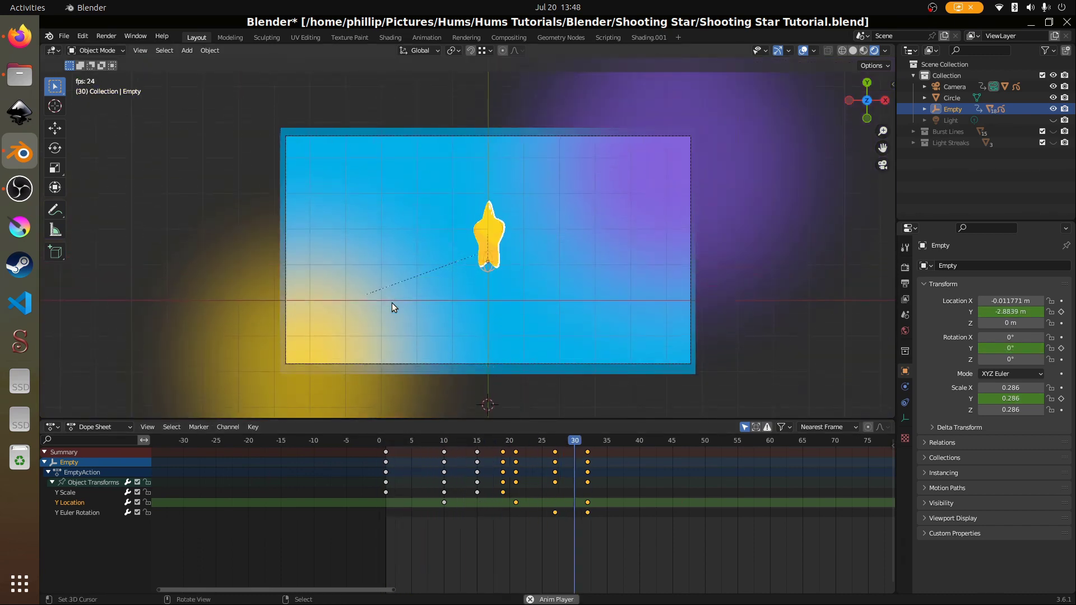
pyautogui.press('space')
pyautogui.press('space')
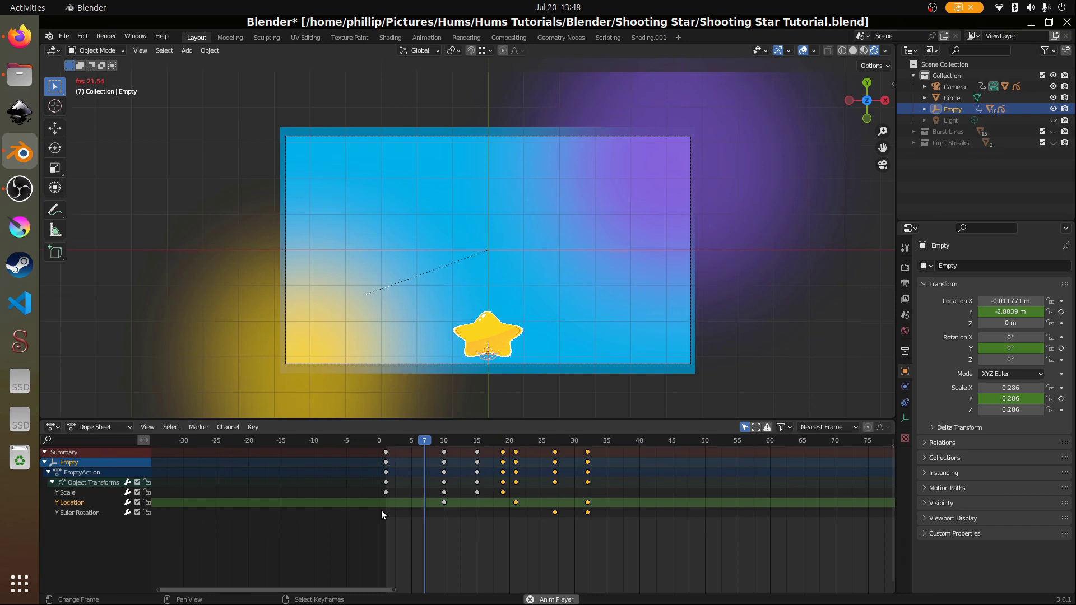
pyautogui.press('space')
pyautogui.press('space')
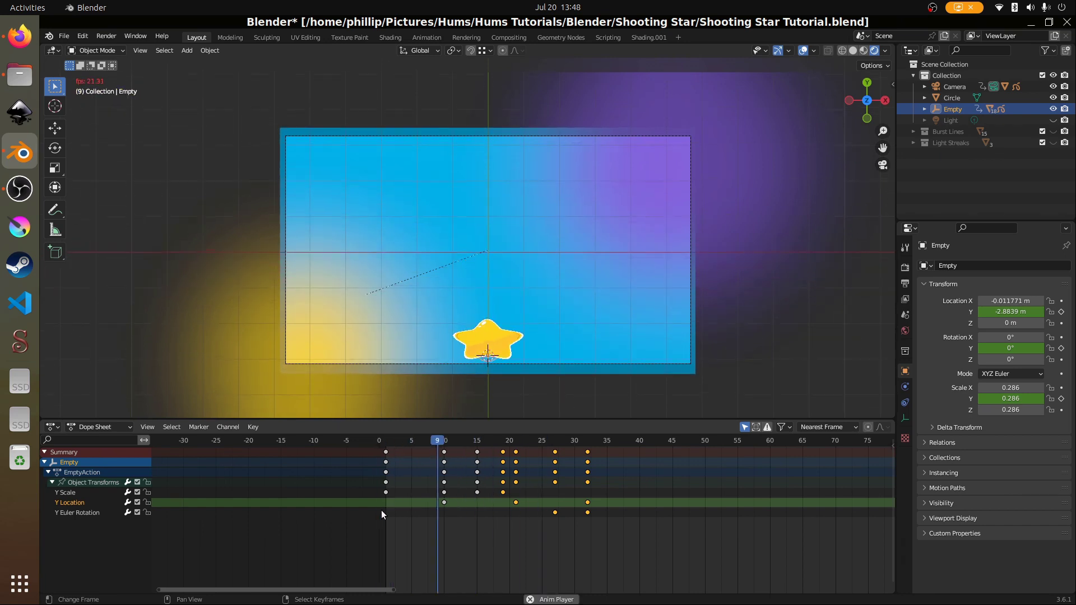
pyautogui.press('space')
pyautogui.press('space')
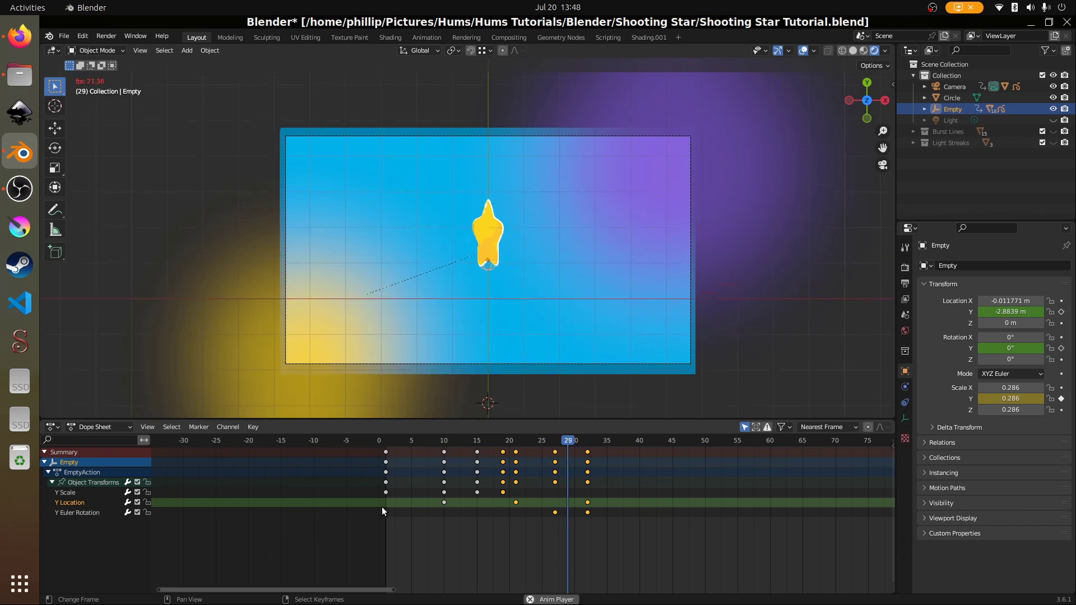
pyautogui.press('space')
pyautogui.press('space')
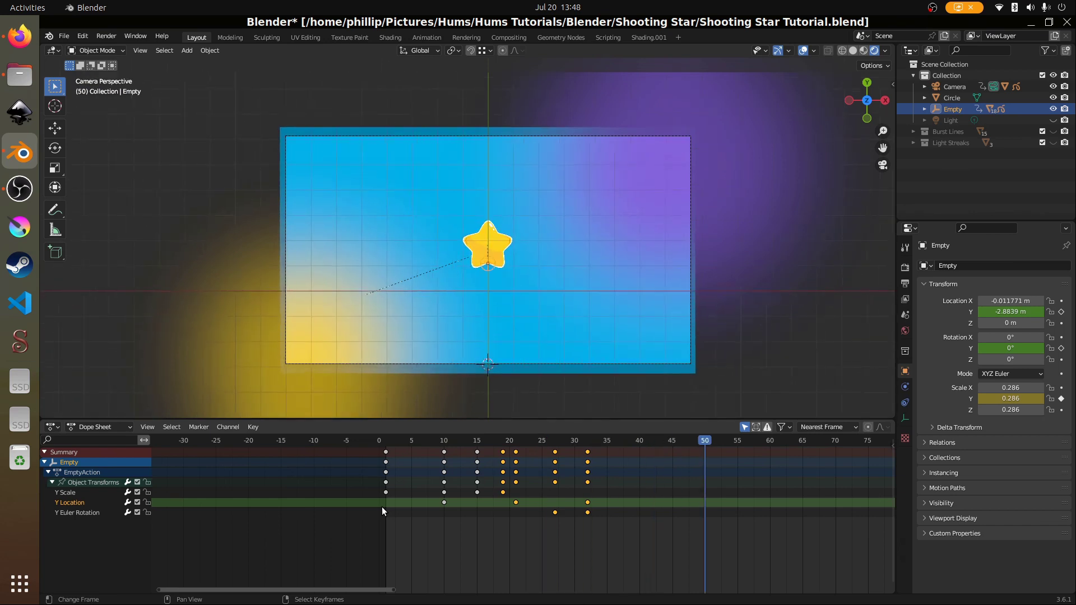
# Make the Light Streaks collection visible in the viewport and play the animation with the streaks from the start.
pyautogui.moveTo(385, 508); pyautogui.dragTo(588, 508)
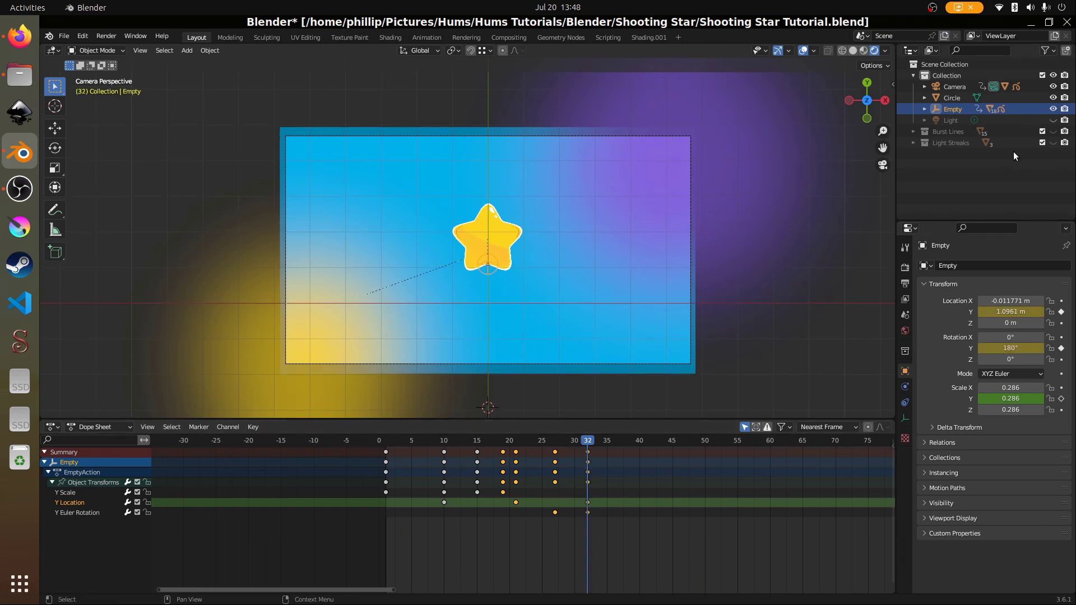
pyautogui.click(1054, 142)
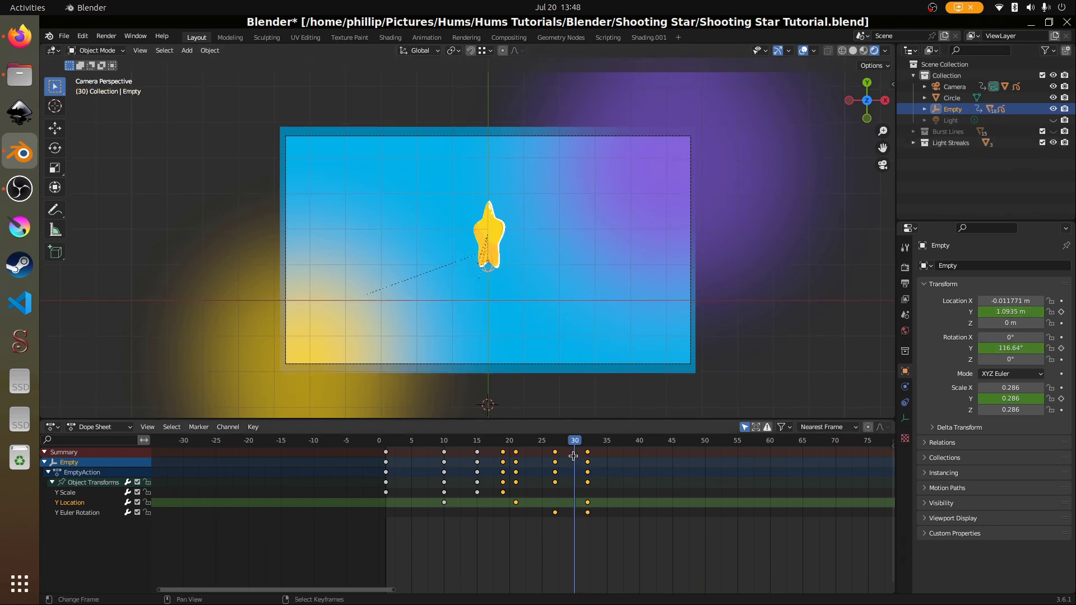
pyautogui.moveTo(589, 483); pyautogui.dragTo(403, 483)
pyautogui.moveTo(402, 483); pyautogui.dragTo(378, 486)
pyautogui.press('space')
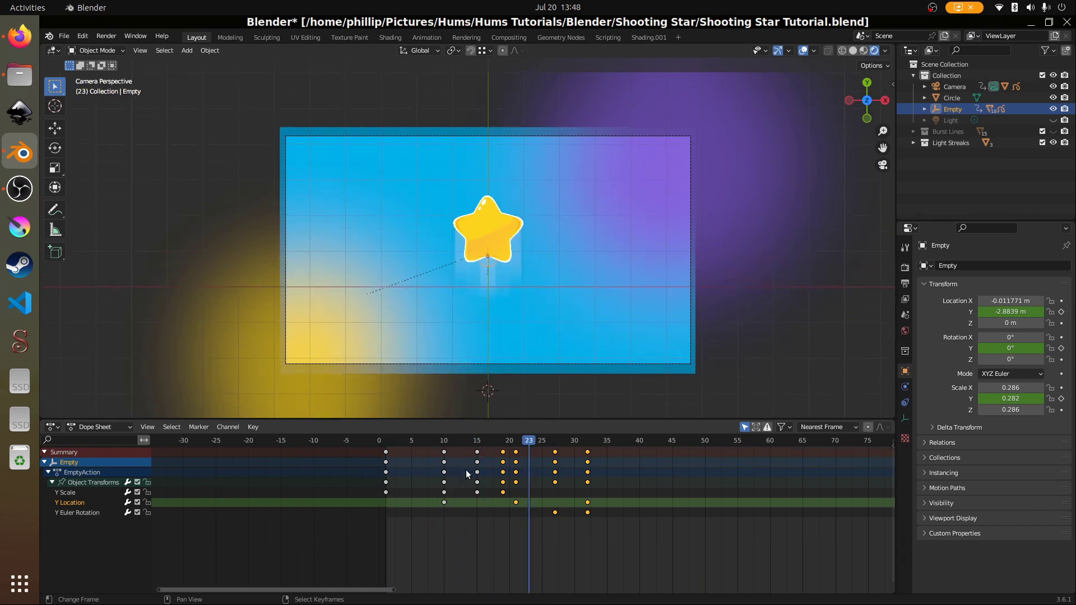
pyautogui.moveTo(500, 487); pyautogui.dragTo(387, 524)
pyautogui.press('space')
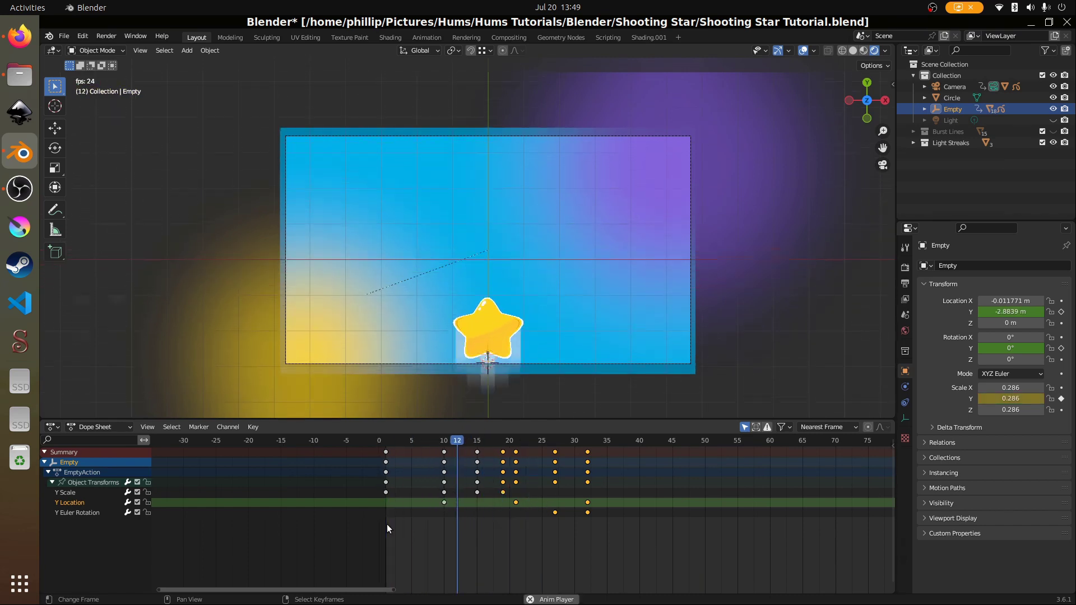
pyautogui.press('space')
# Select the Plane.001 light streak below the star with the playhead at frame 20.
pyautogui.scroll(4, 494, 338)
pyautogui.click(448, 308)
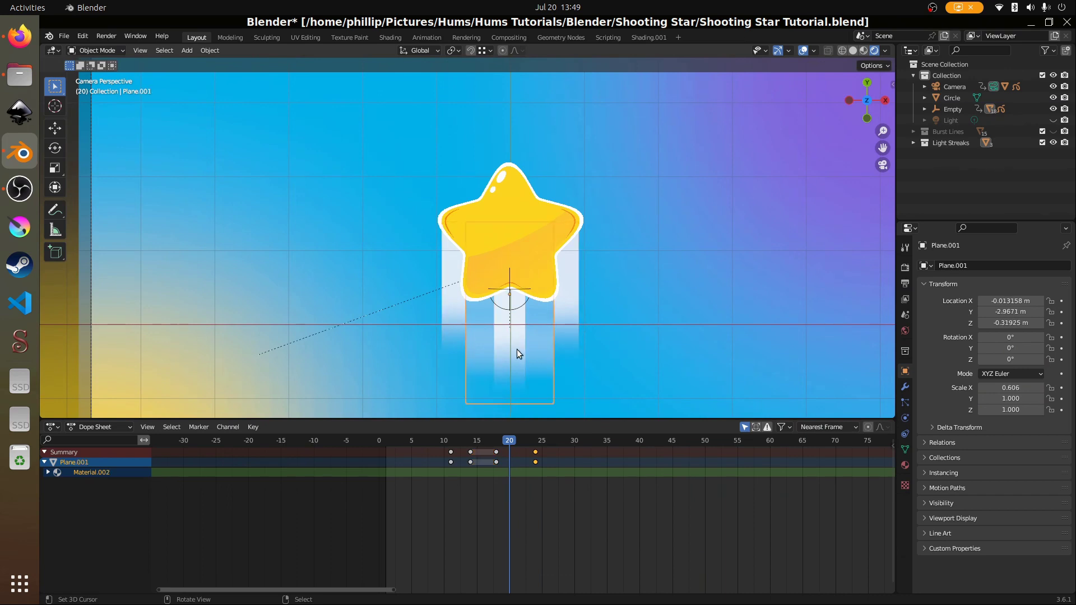
# Add a plane to the scene and place it beside the star at about X -2.45 m, Y 0.72 m.
pyautogui.scroll(-4, 540, 276)
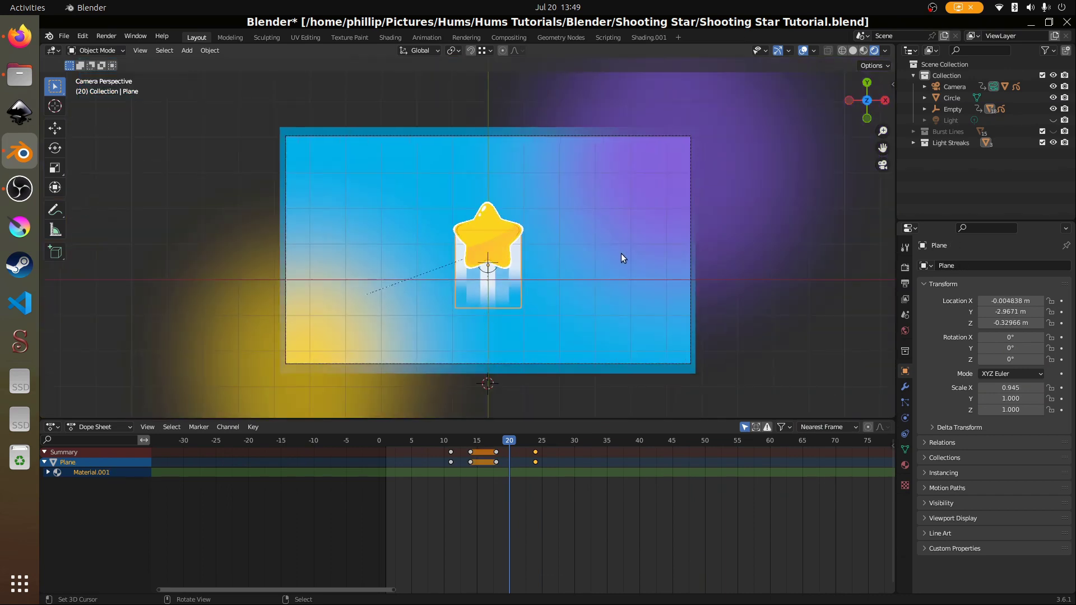
pyautogui.hotkey('shift', 'a')
pyautogui.moveTo(594, 255)
pyautogui.click(672, 251)
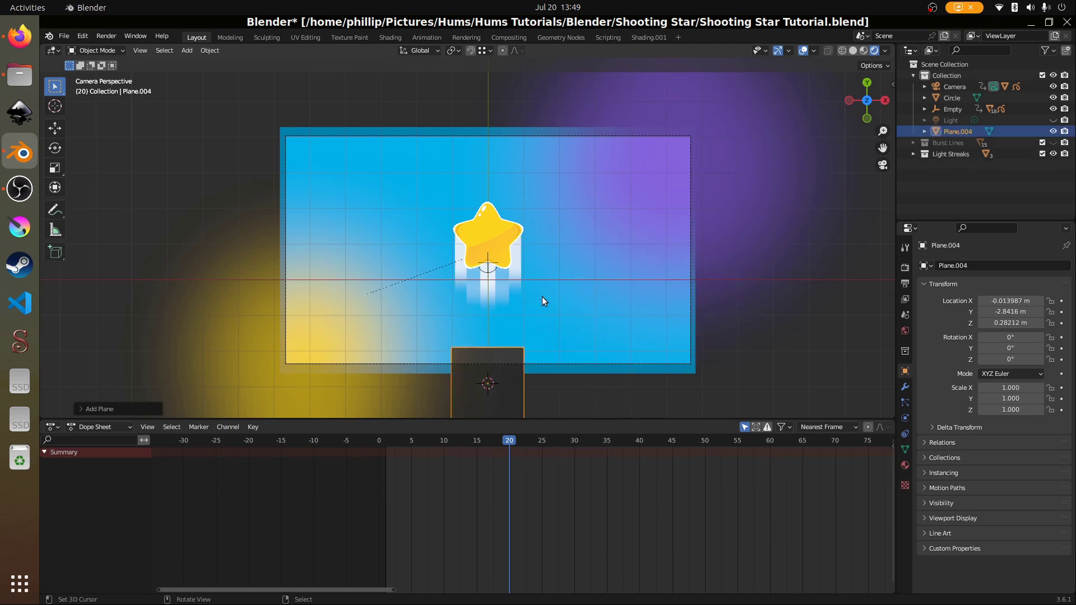
pyautogui.press('g')
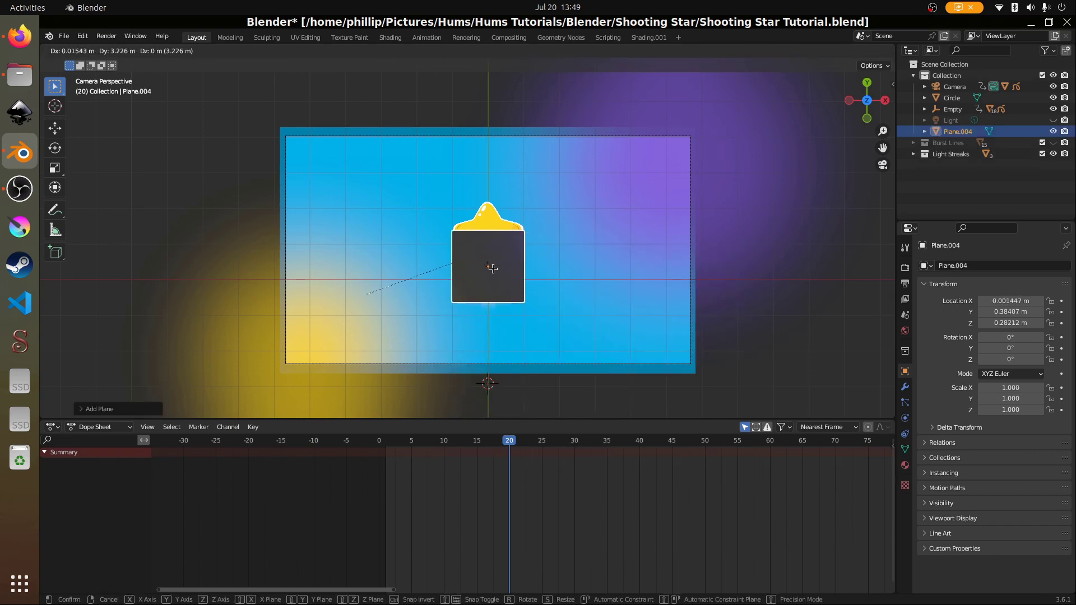
pyautogui.scroll(1, 664, 281)
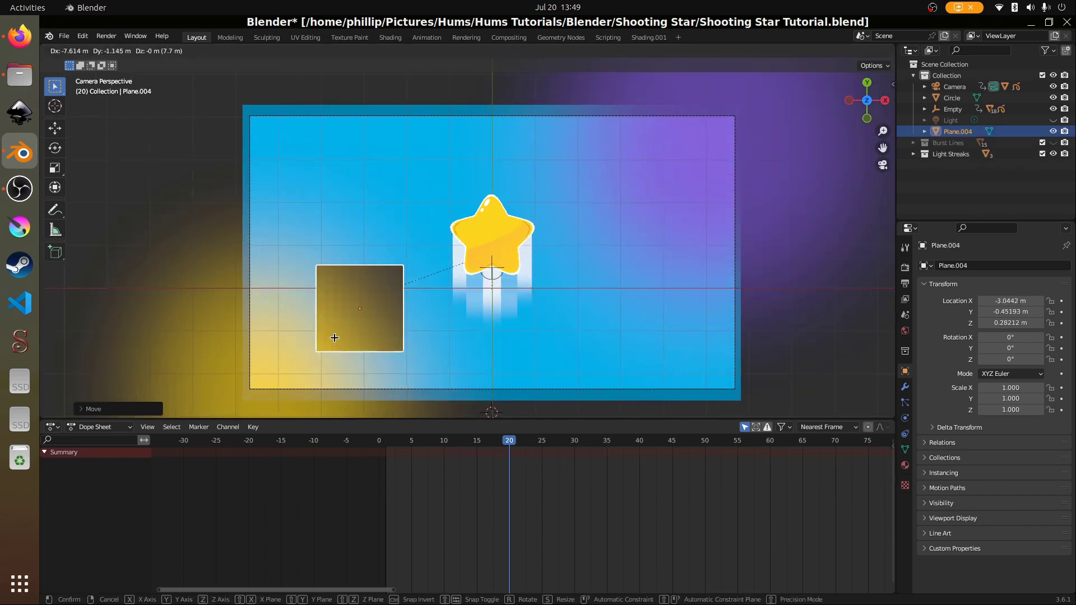
pyautogui.click(360, 286)
pyautogui.scroll(1, 490, 305)
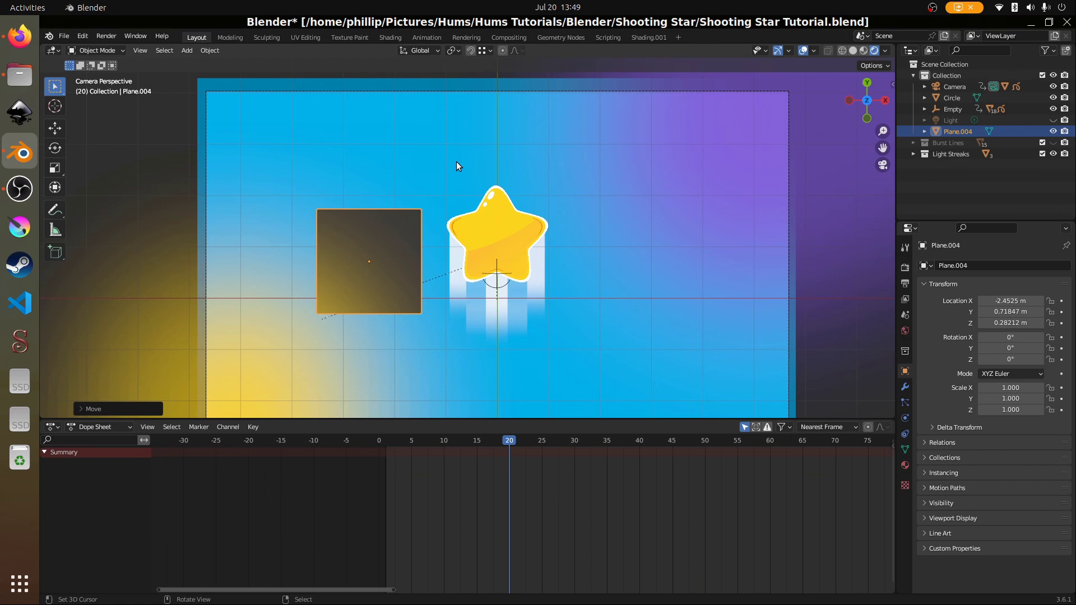
# Select the widest light streak behind the star and show its Material.001 node tree in the Shading.001 workspace.
pyautogui.rightClick(452, 304)
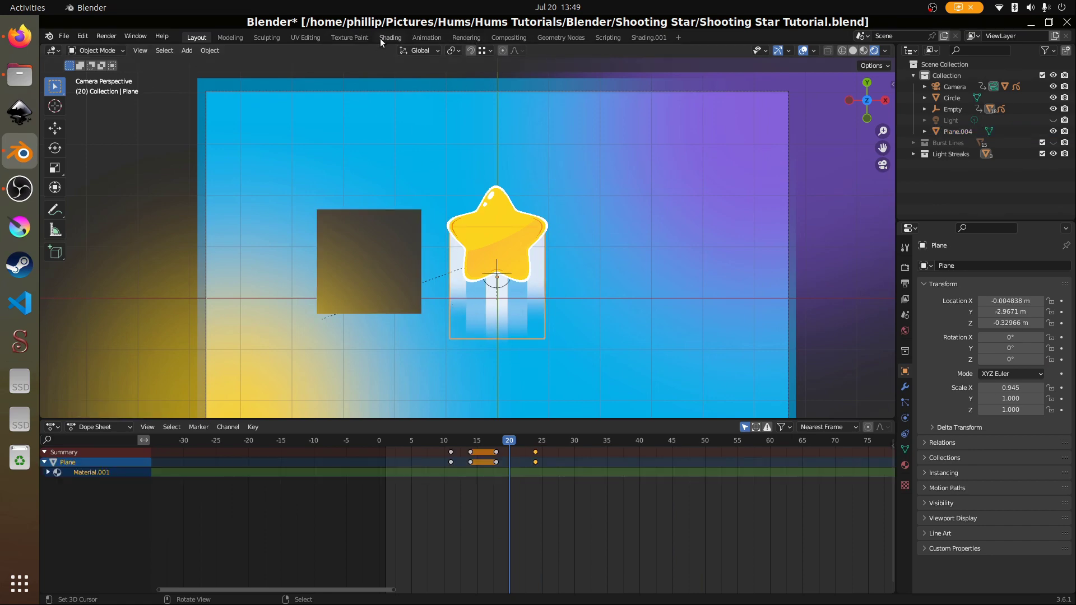
pyautogui.click(660, 37)
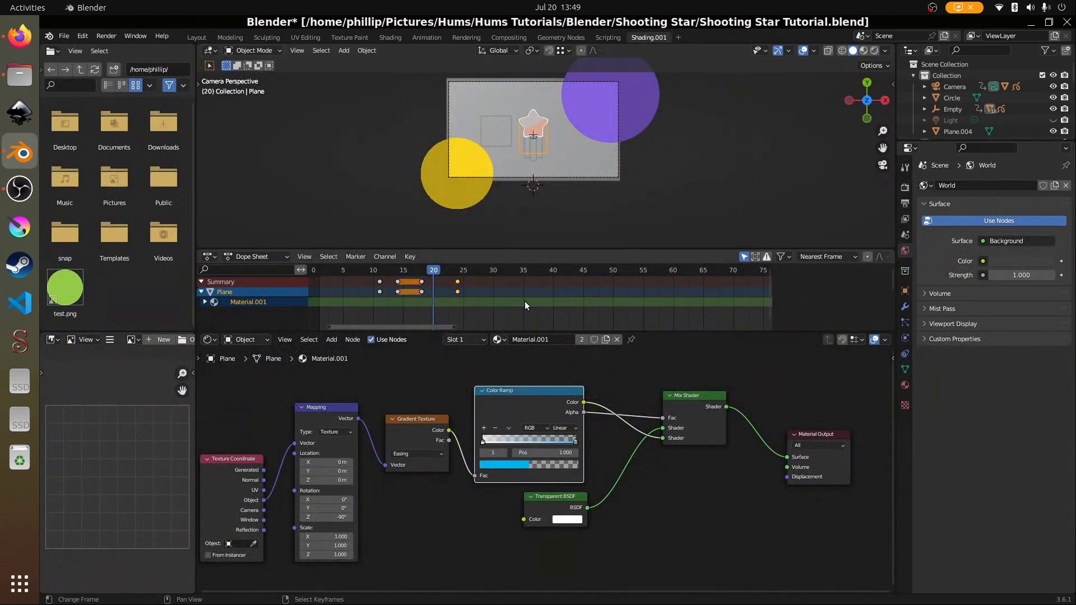
pyautogui.moveTo(553, 254); pyautogui.dragTo(571, 146)
pyautogui.scroll(-1, 432, 438)
pyautogui.scroll(-2, 432, 438)
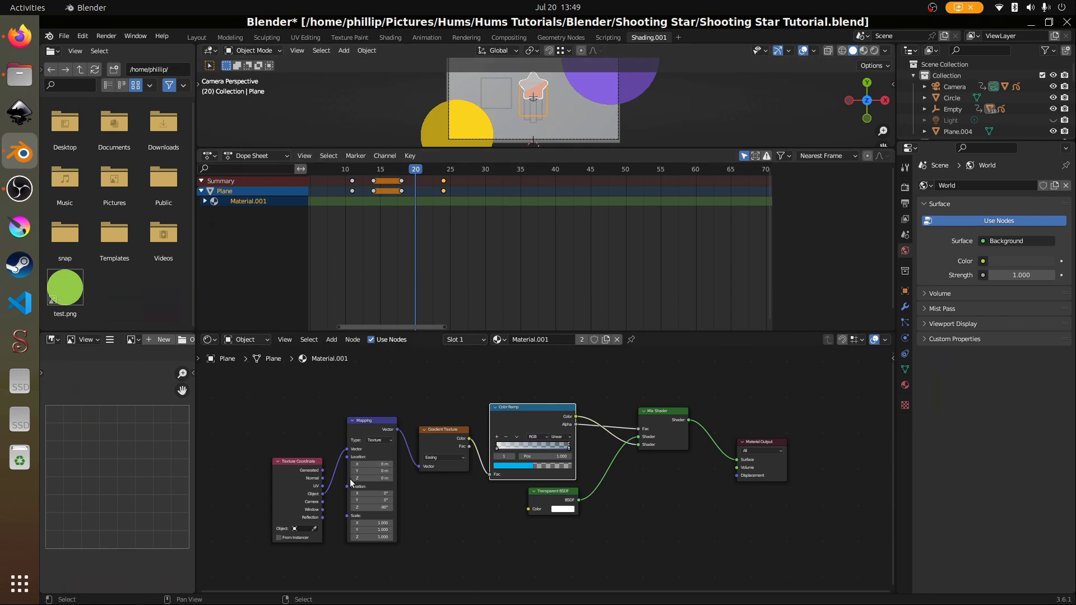
pyautogui.scroll(3, 503, 469)
pyautogui.scroll(-1, 503, 471)
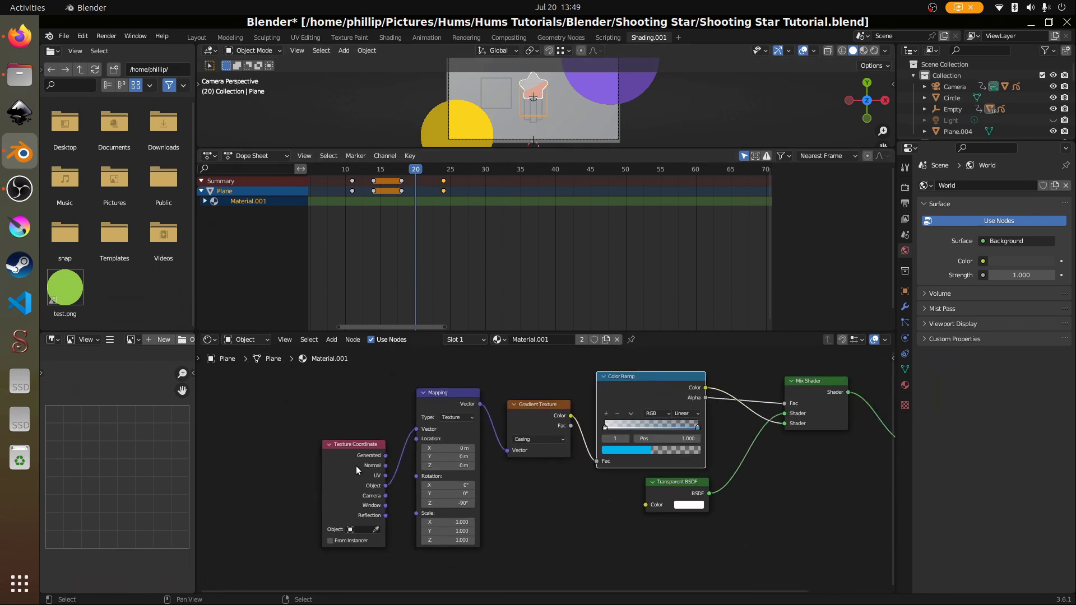
# Spread out the Texture Coordinate, Mapping, Gradient Texture, Color Ramp and Transparent BSDF nodes in the streak's material.
pyautogui.moveTo(351, 447); pyautogui.dragTo(312, 441)
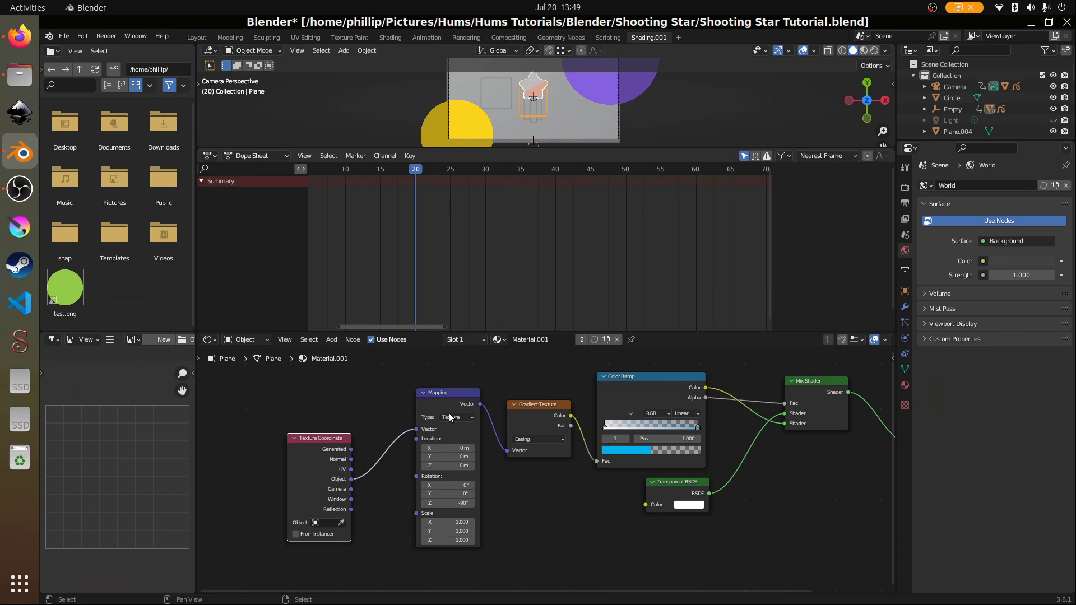
pyautogui.moveTo(453, 393); pyautogui.dragTo(427, 388)
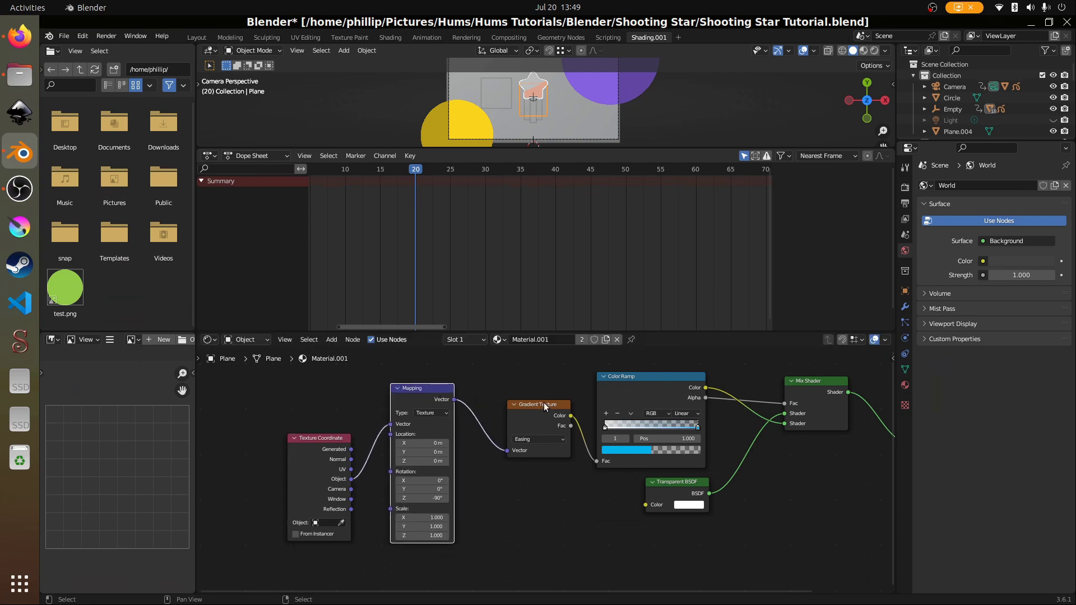
pyautogui.moveTo(544, 403)
pyautogui.mouseDown()
pyautogui.moveTo(535, 411)
pyautogui.moveTo(524, 396)
pyautogui.mouseUp()
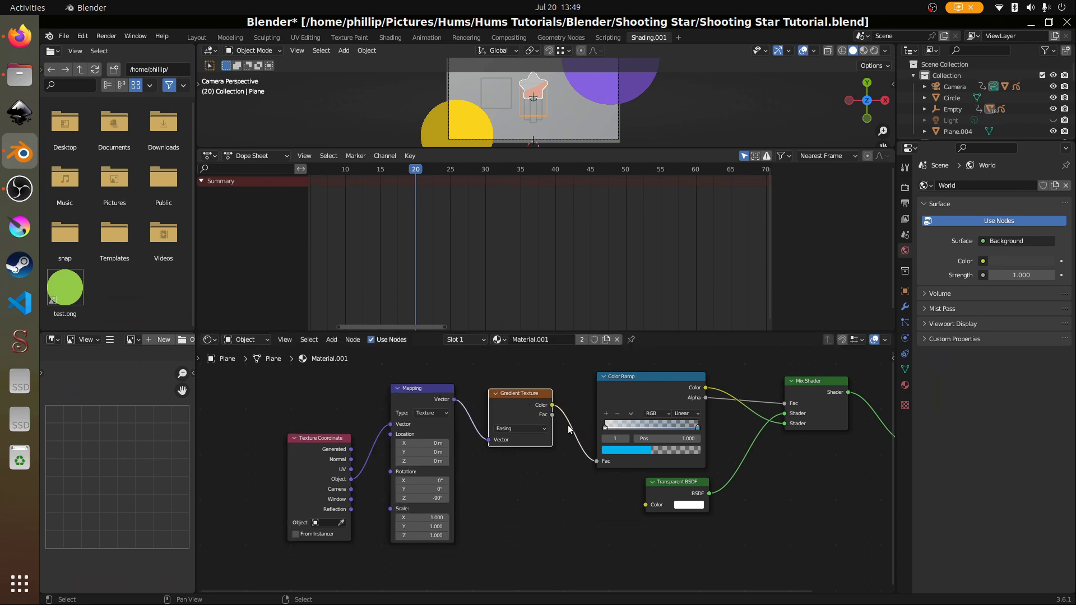
pyautogui.moveTo(668, 379); pyautogui.dragTo(643, 382)
pyautogui.moveTo(677, 481); pyautogui.dragTo(637, 499)
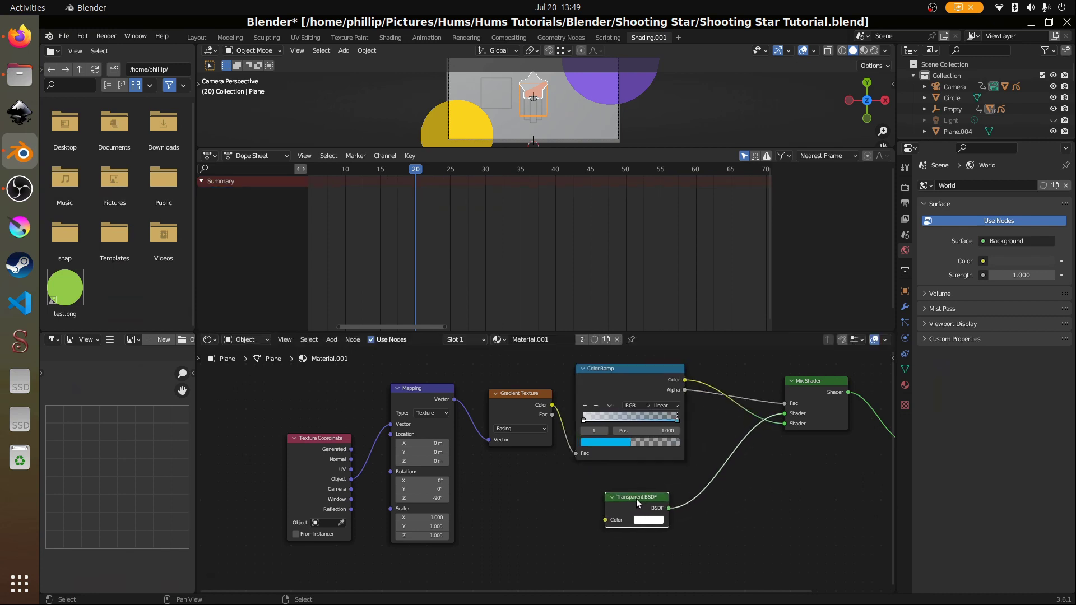
# Examine how the Color Ramp and Transparent BSDF feed the Mix Shader and Material Output in Material.001.
pyautogui.moveTo(728, 460); pyautogui.dragTo(603, 459, button='middle')
pyautogui.scroll(-1, 544, 466)
pyautogui.scroll(1, 276, 499)
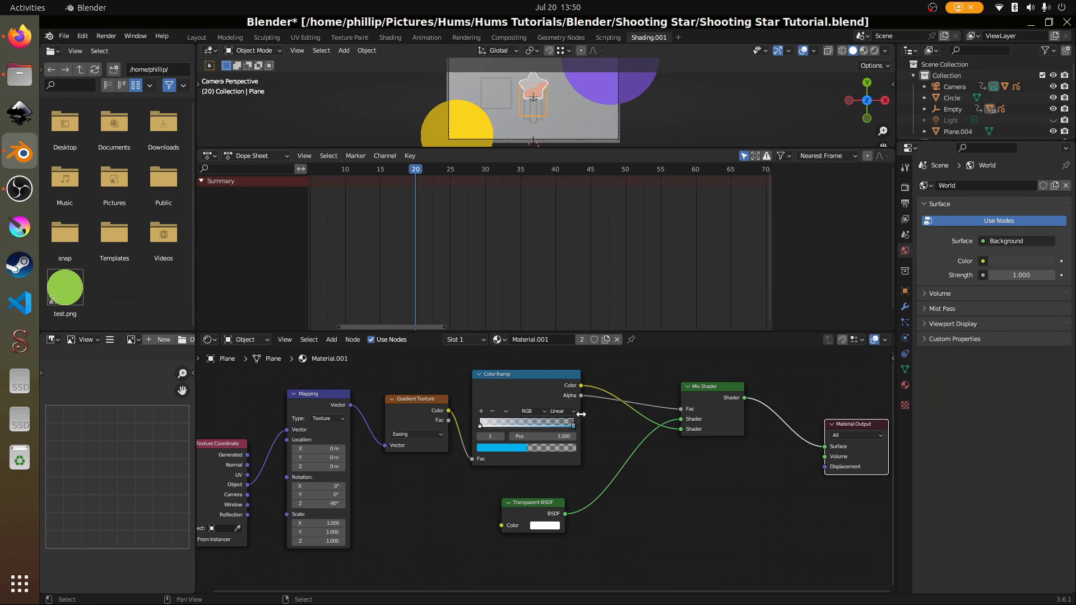
pyautogui.moveTo(517, 372); pyautogui.dragTo(524, 369)
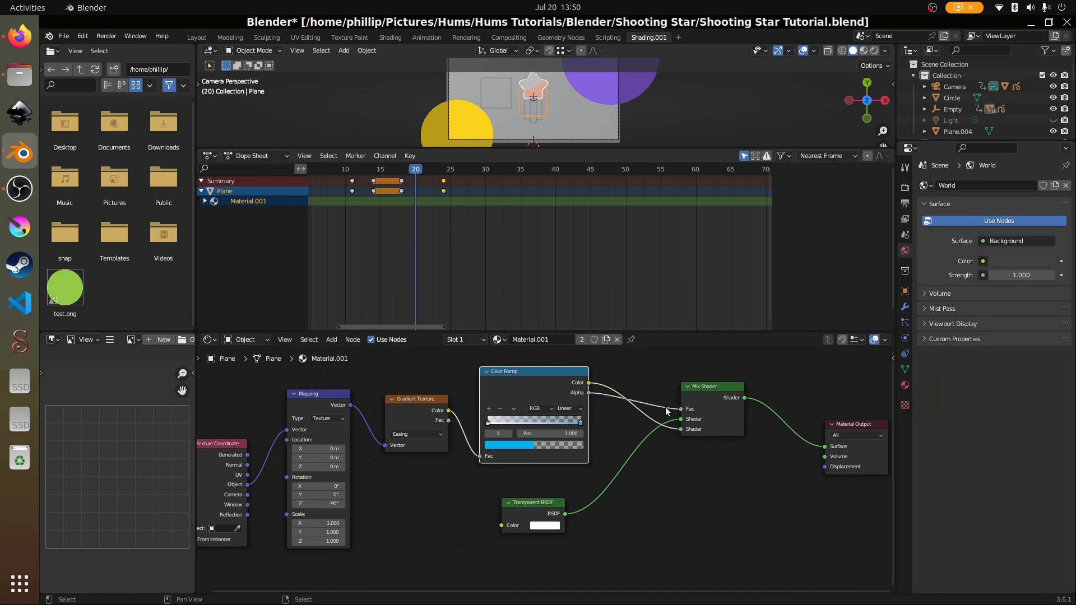
pyautogui.moveTo(729, 425); pyautogui.dragTo(624, 412, button='middle')
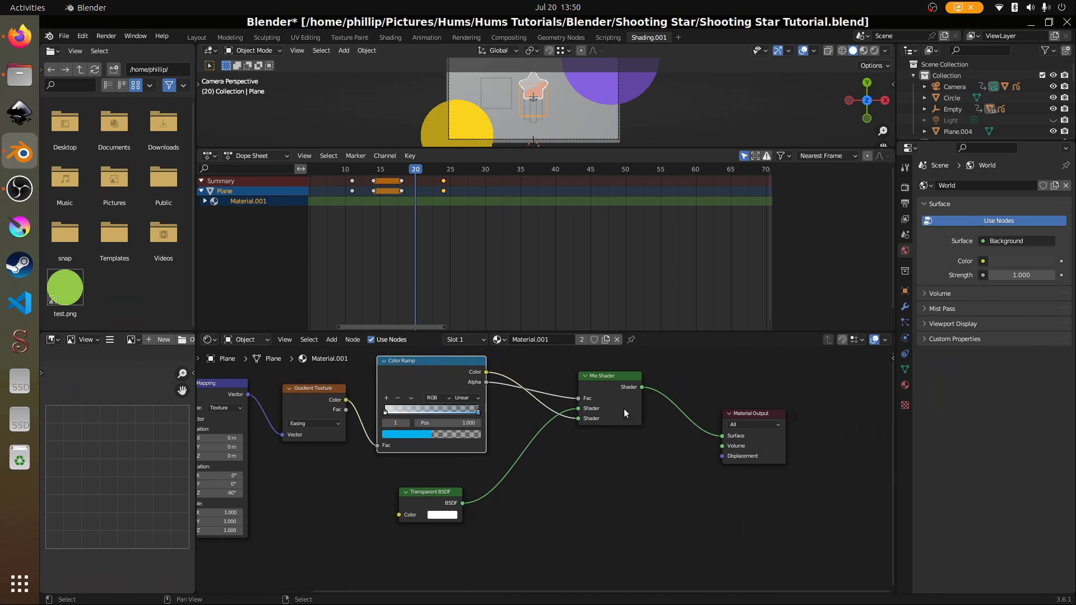
pyautogui.scroll(-3, 695, 450)
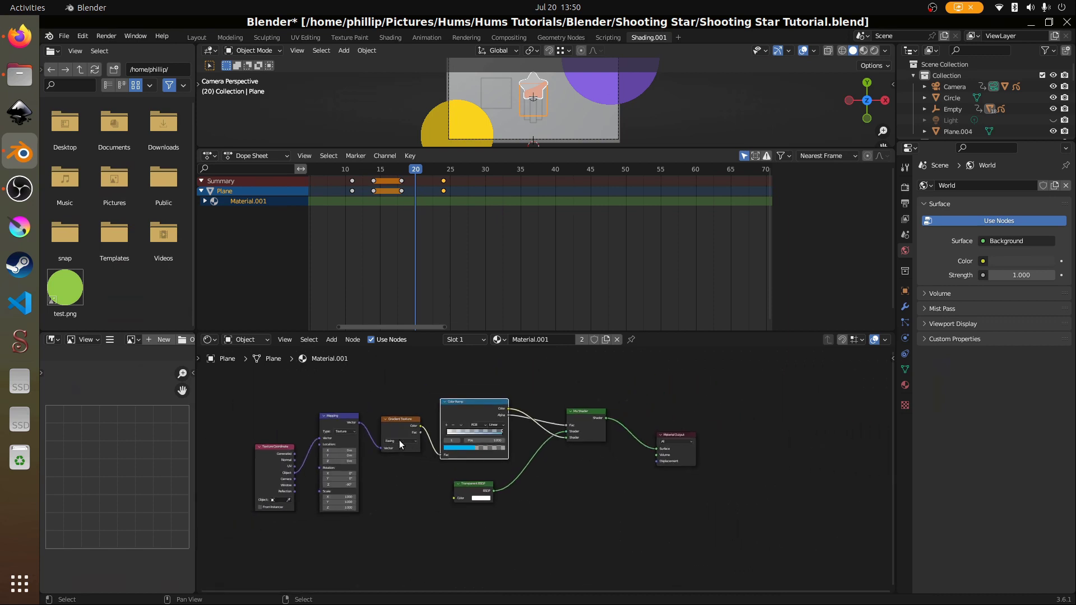
pyautogui.moveTo(400, 443); pyautogui.dragTo(506, 480, button='middle')
pyautogui.scroll(1, 522, 453)
pyautogui.scroll(2, 507, 480)
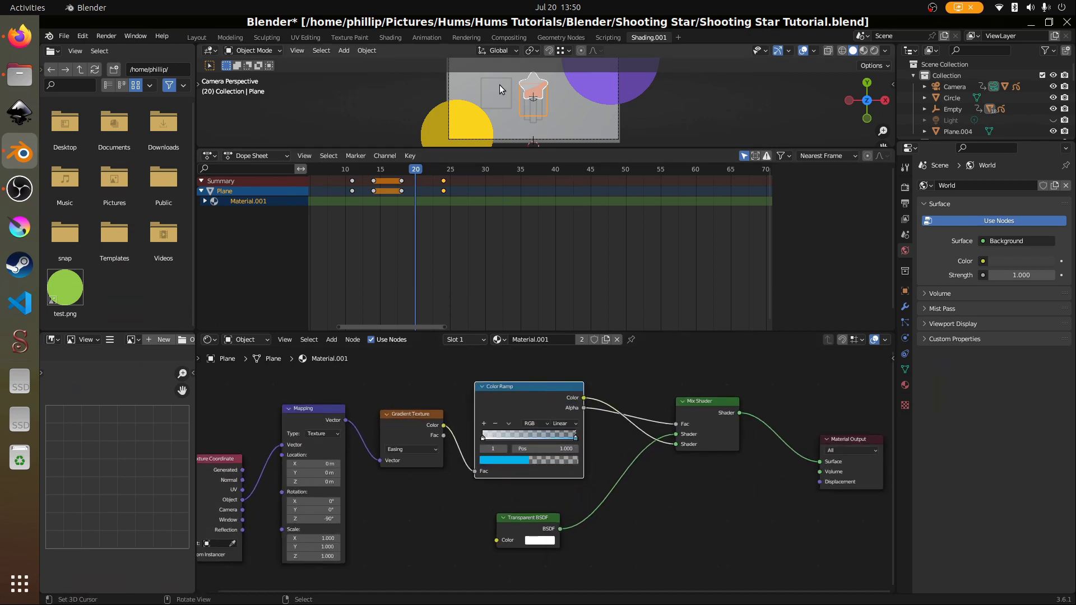
# Enlarge the 3D viewport and show the star and its streaks through the camera in Material Preview shading.
pyautogui.scroll(1, 499, 85)
pyautogui.moveTo(530, 149); pyautogui.dragTo(531, 249)
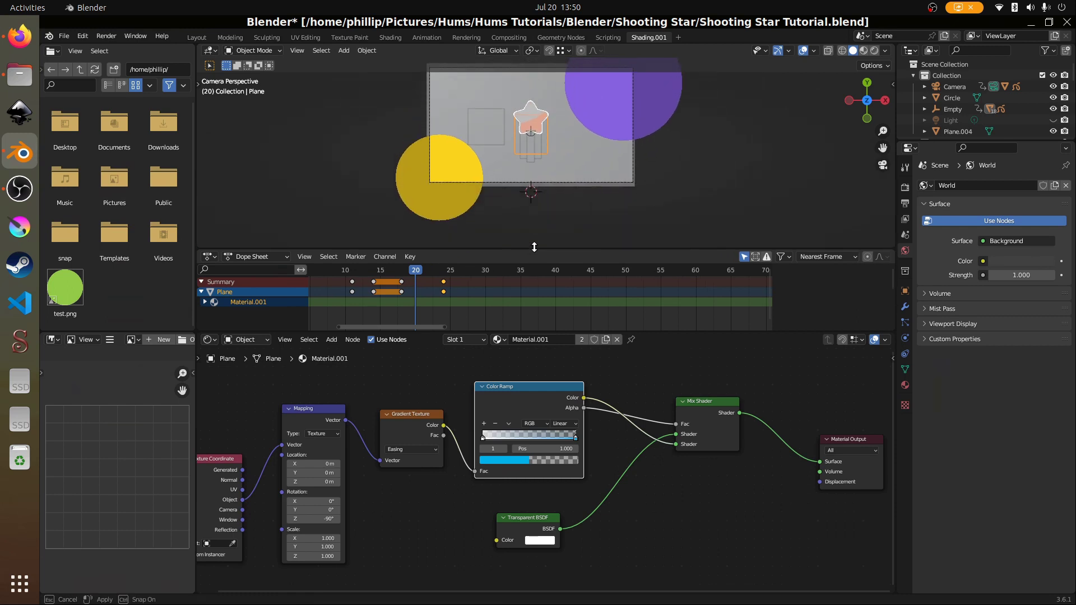
pyautogui.moveTo(581, 167); pyautogui.dragTo(572, 179, button='middle')
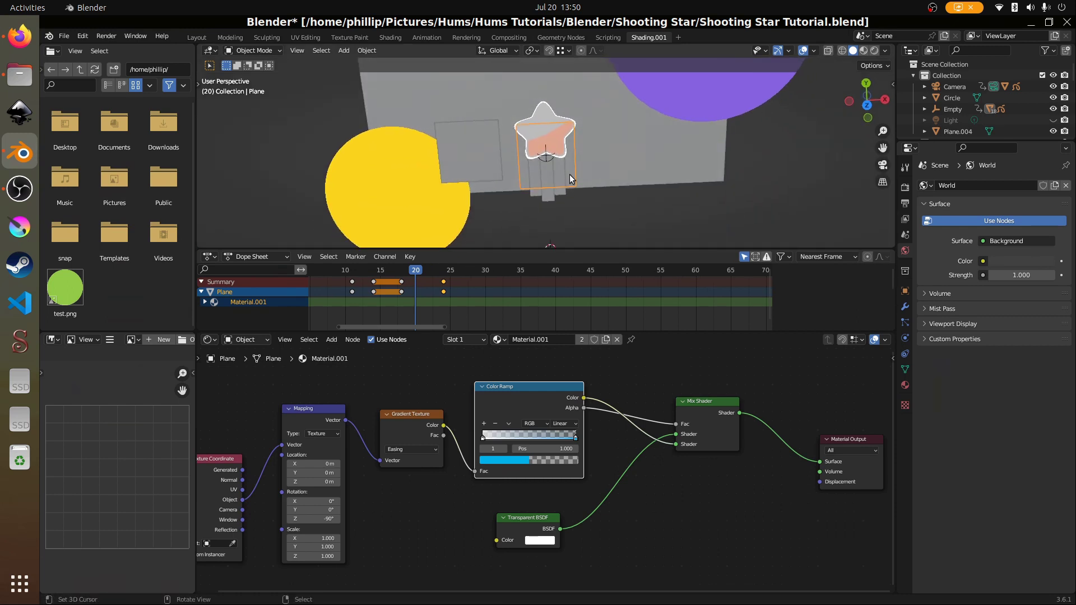
pyautogui.press('KP_0')
pyautogui.click(863, 51)
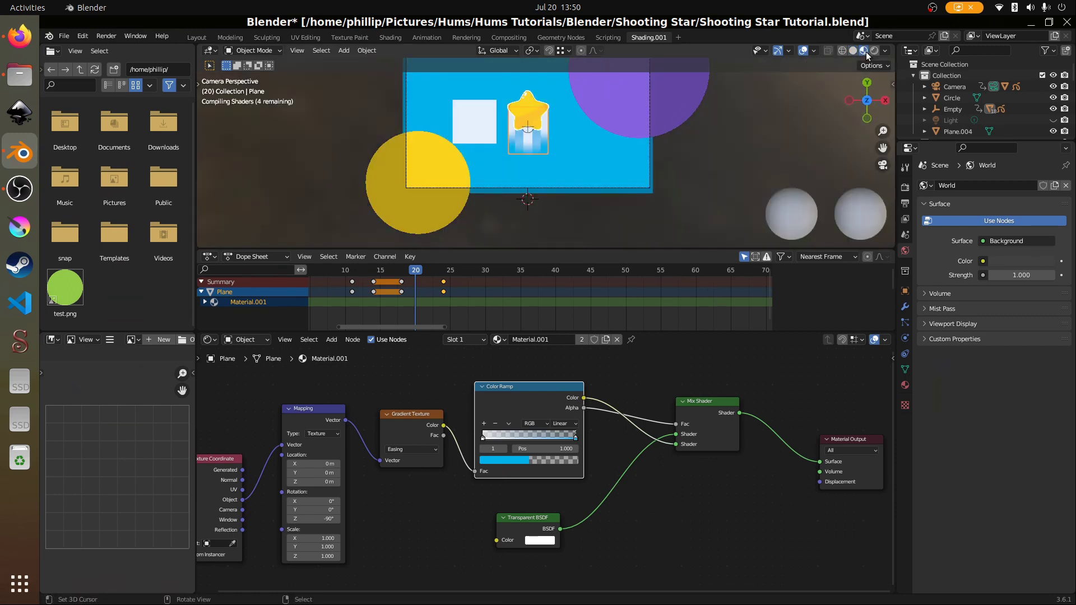
pyautogui.scroll(2, 558, 99)
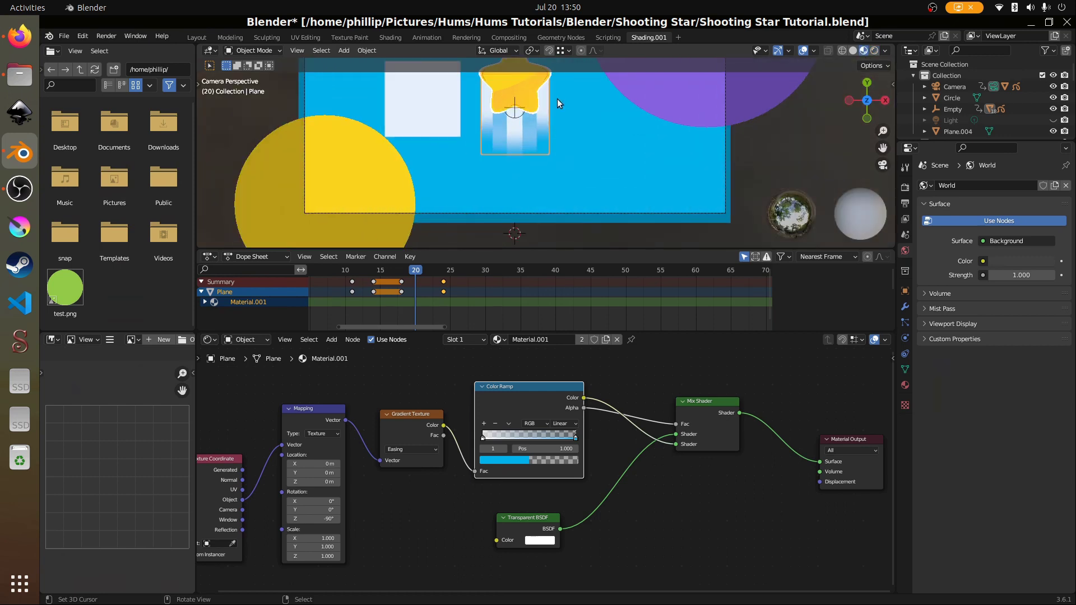
pyautogui.scroll(3, 584, 106)
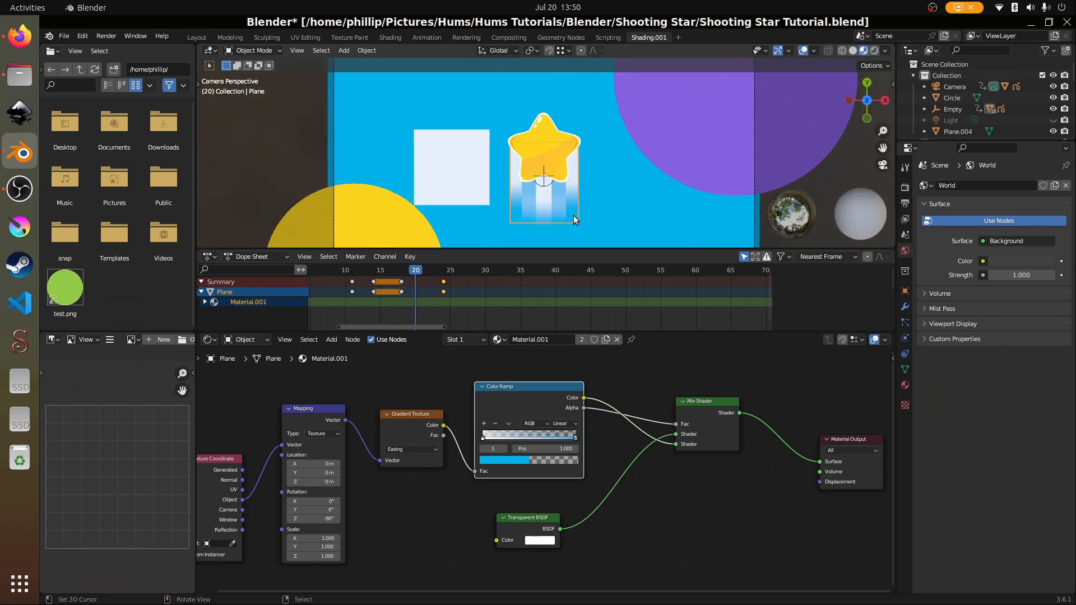
pyautogui.scroll(3, 573, 215)
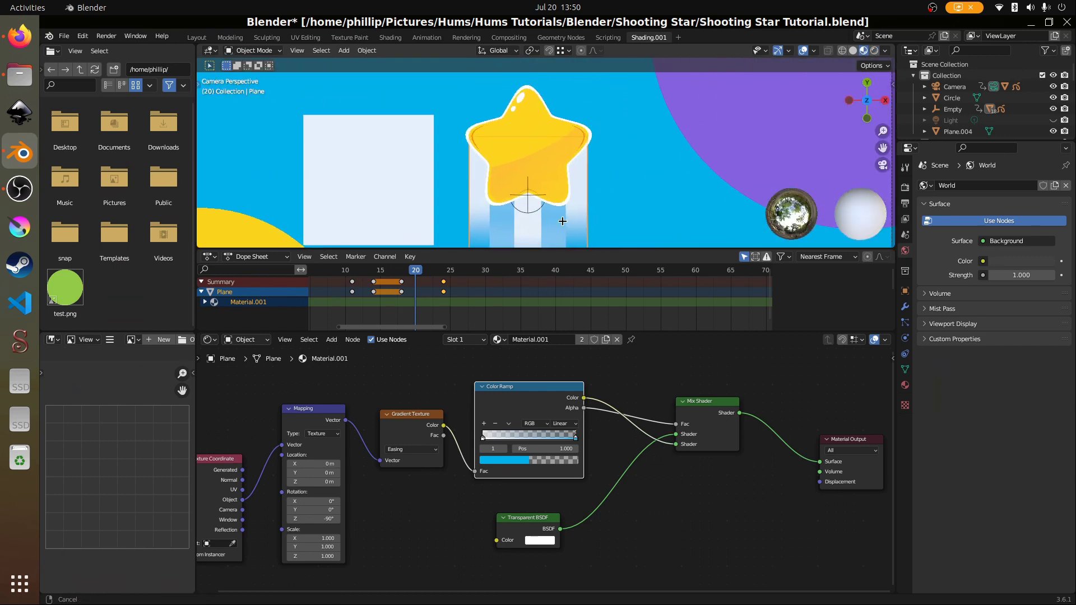
pyautogui.scroll(-2, 542, 201)
# Set the transparent end stop of the light streak's Color Ramp to pink with hue 0.880 and saturation 0.872.
pyautogui.click(537, 222)
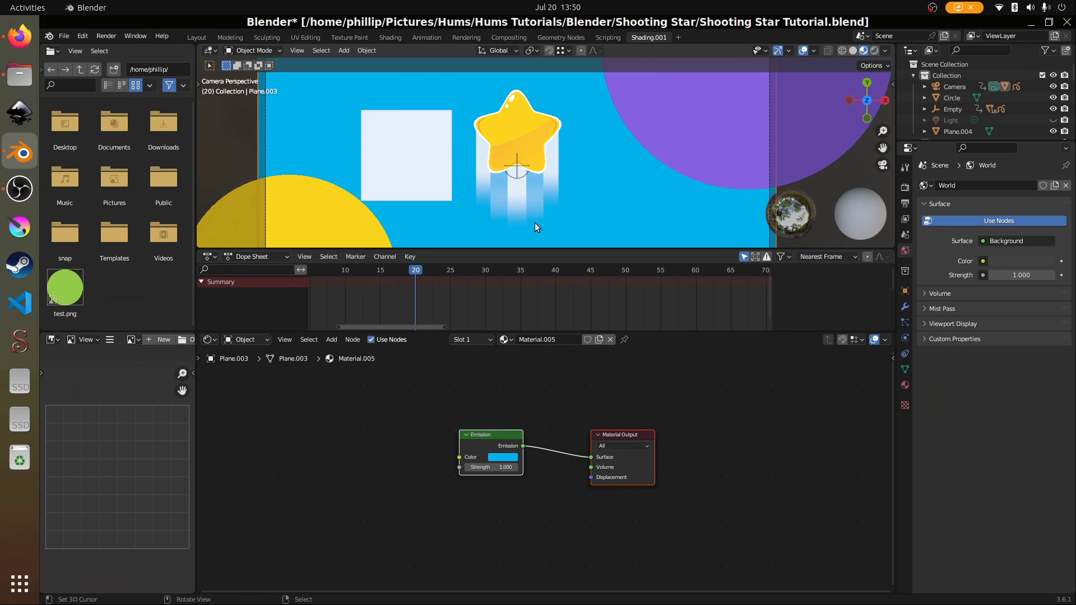
pyautogui.click(509, 183)
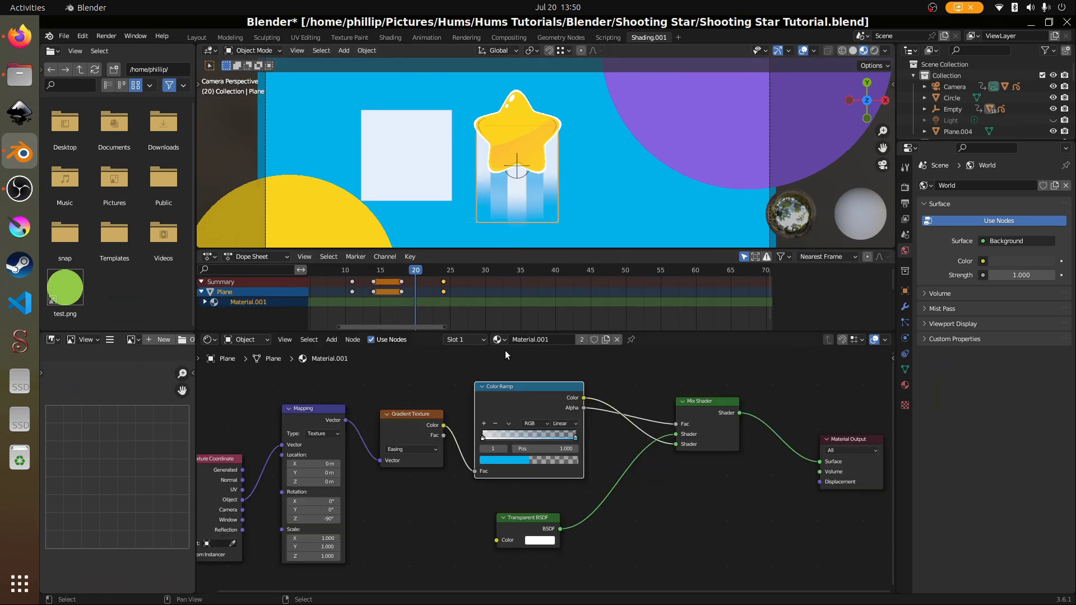
pyautogui.click(521, 460)
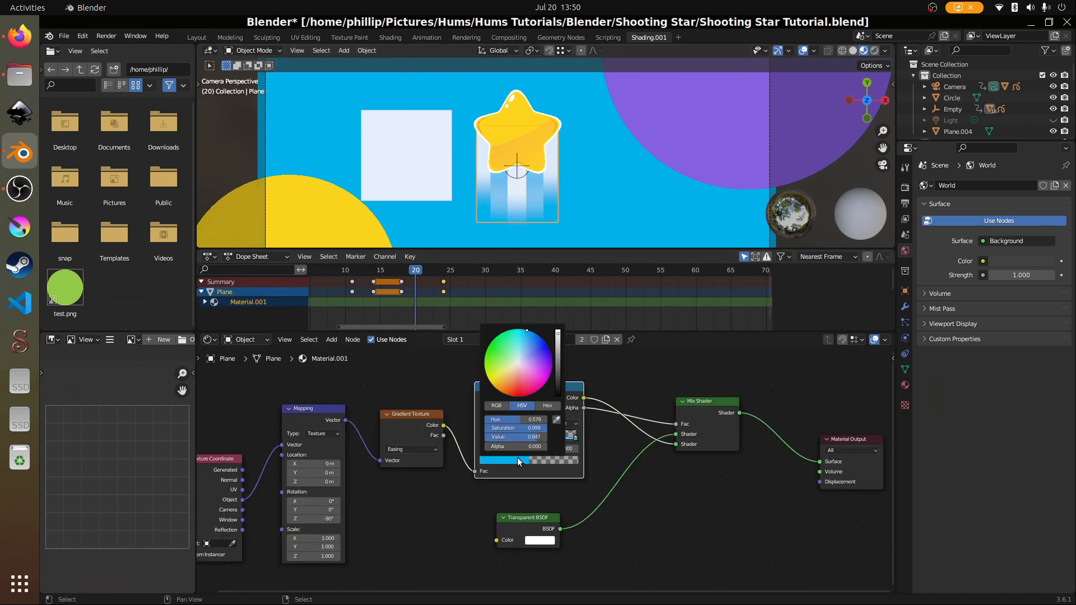
pyautogui.click(532, 369)
pyautogui.moveTo(533, 369); pyautogui.dragTo(532, 375)
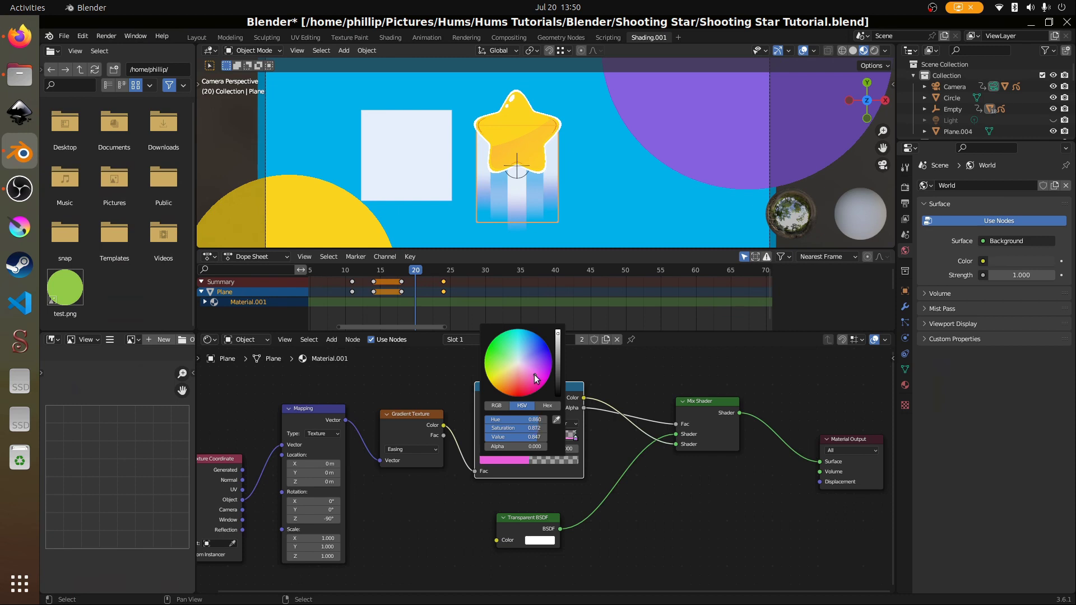
# Inspect the pink-tinted streaks with the background plane selected instead, and move the playhead to frame 21.
pyautogui.scroll(1, 503, 230)
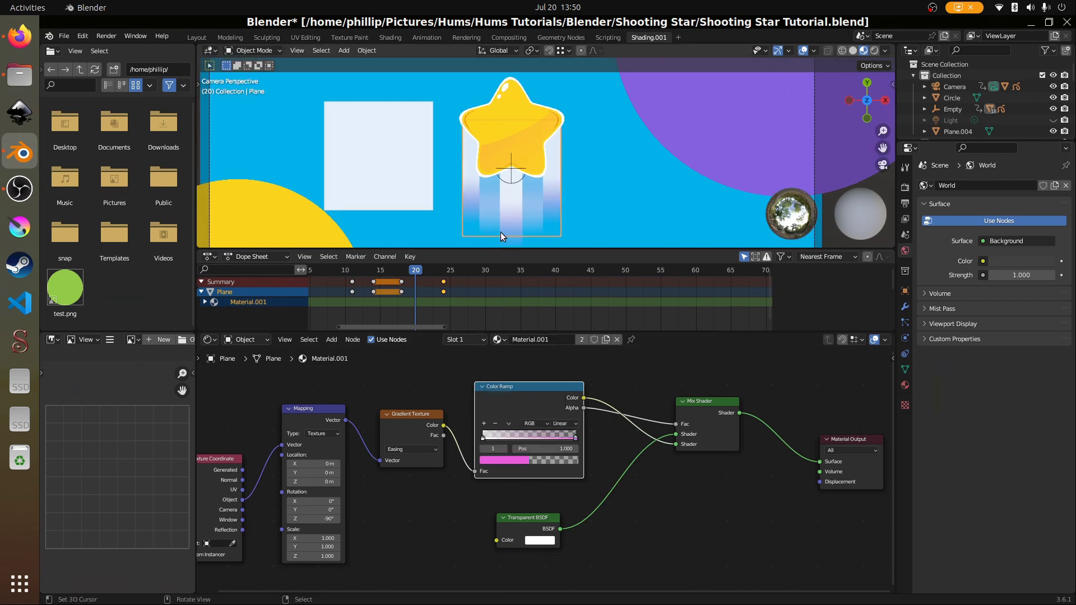
pyautogui.scroll(-3, 566, 208)
pyautogui.click(592, 209)
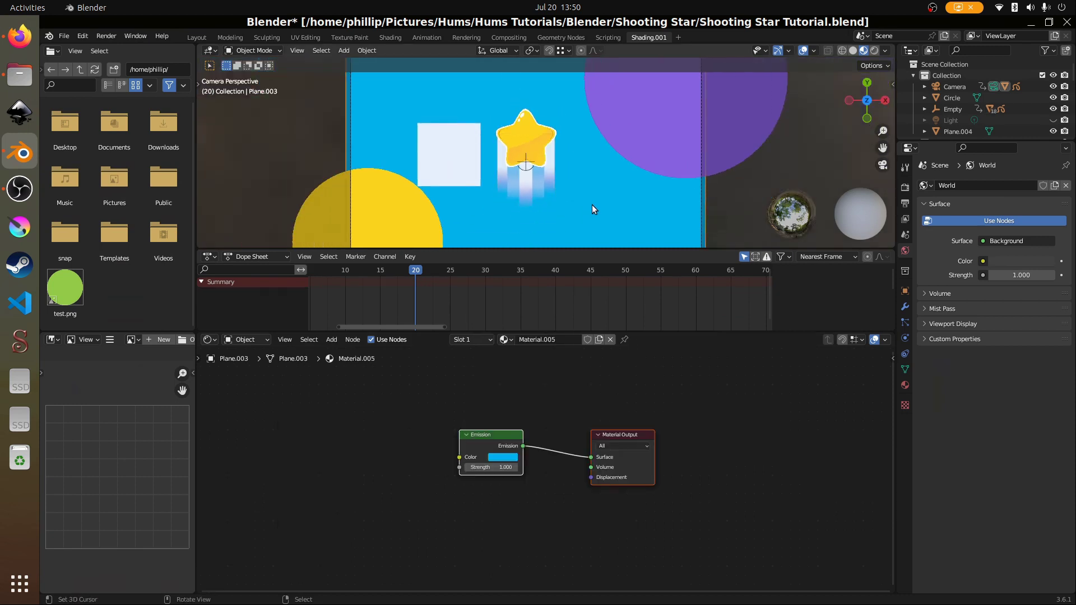
pyautogui.moveTo(412, 287)
pyautogui.mouseDown()
pyautogui.moveTo(346, 289)
pyautogui.moveTo(423, 289)
pyautogui.mouseUp()
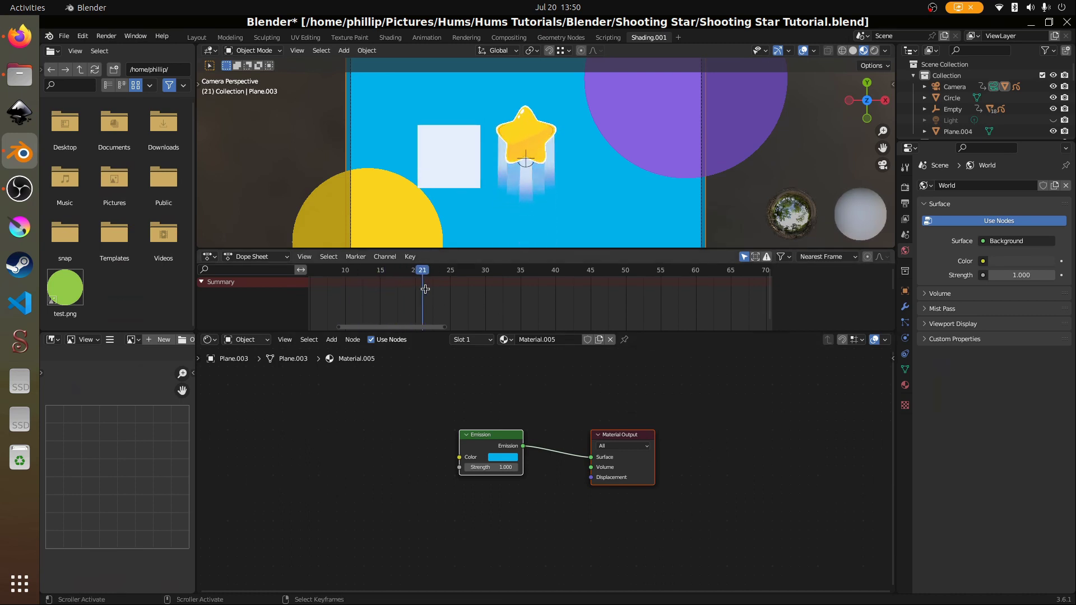
# Reselect the widest light streak and examine the Blend Mode options in its material settings, keeping Alpha Blend.
pyautogui.click(508, 170)
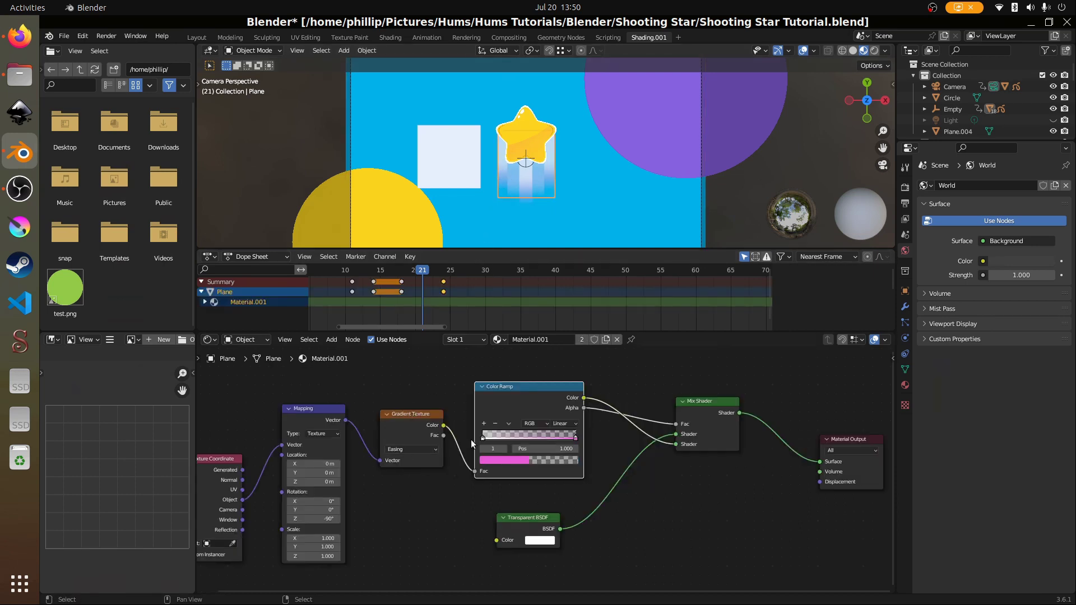
pyautogui.click(522, 462)
pyautogui.click(905, 385)
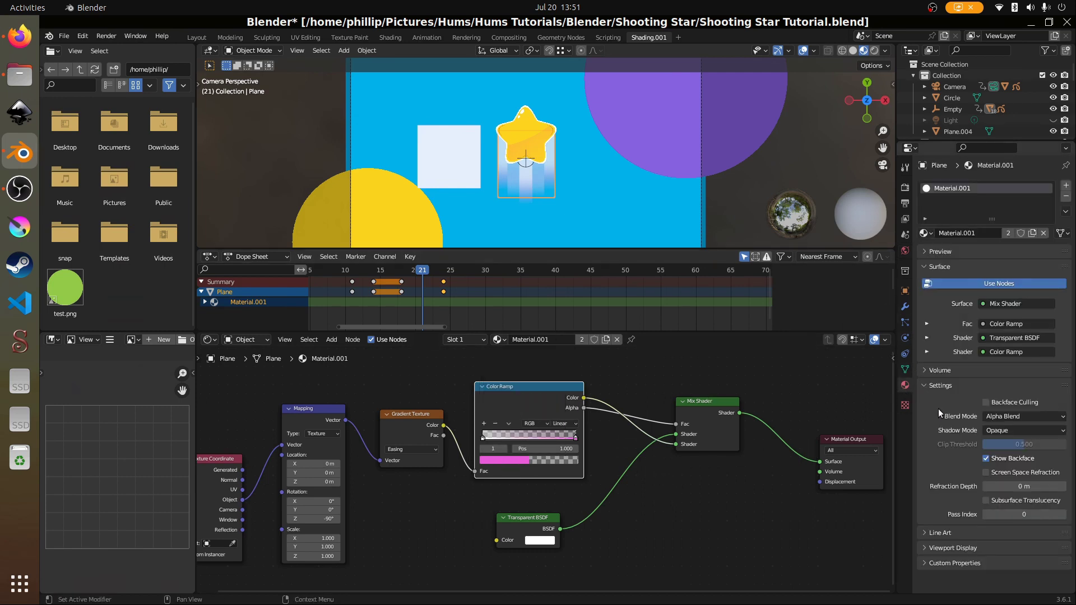
pyautogui.click(1024, 416)
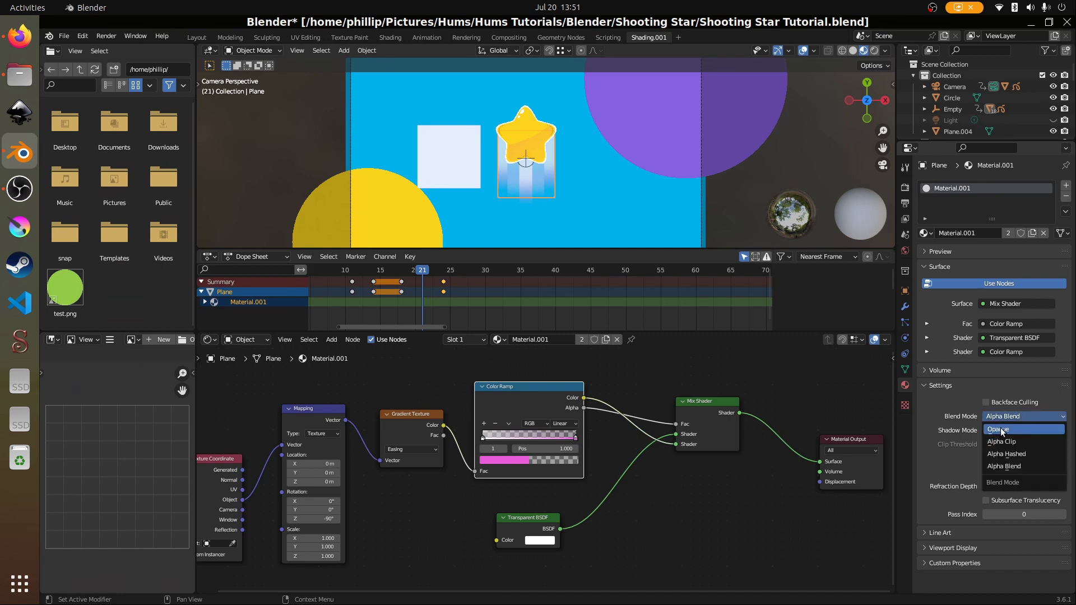
pyautogui.click(1021, 417)
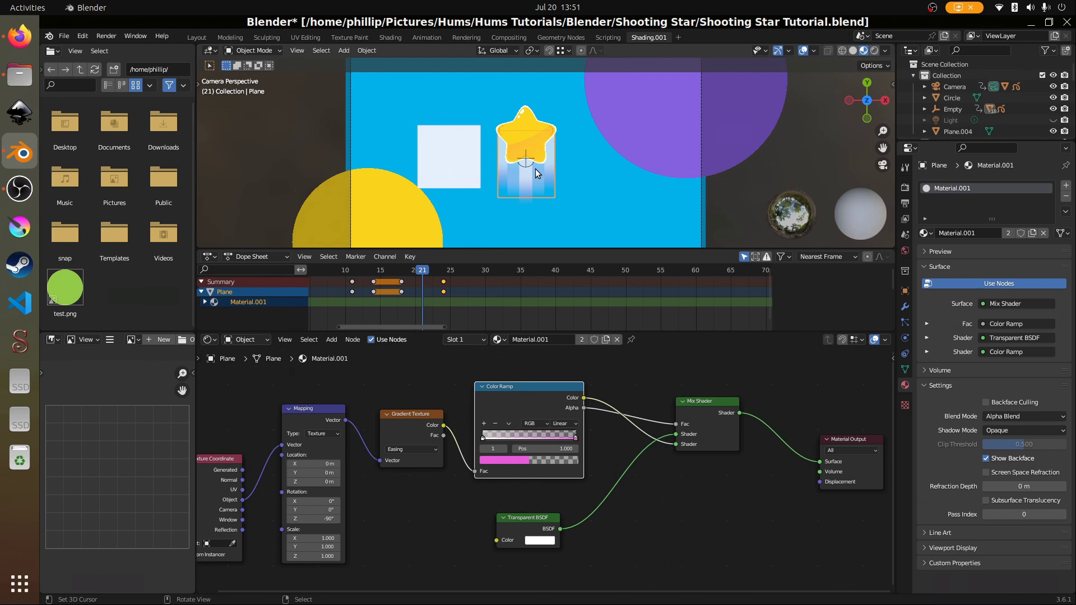
# Select the narrower middle light streak beneath the star and preview how it fades around frames 21 to 23.
pyautogui.scroll(3, 537, 173)
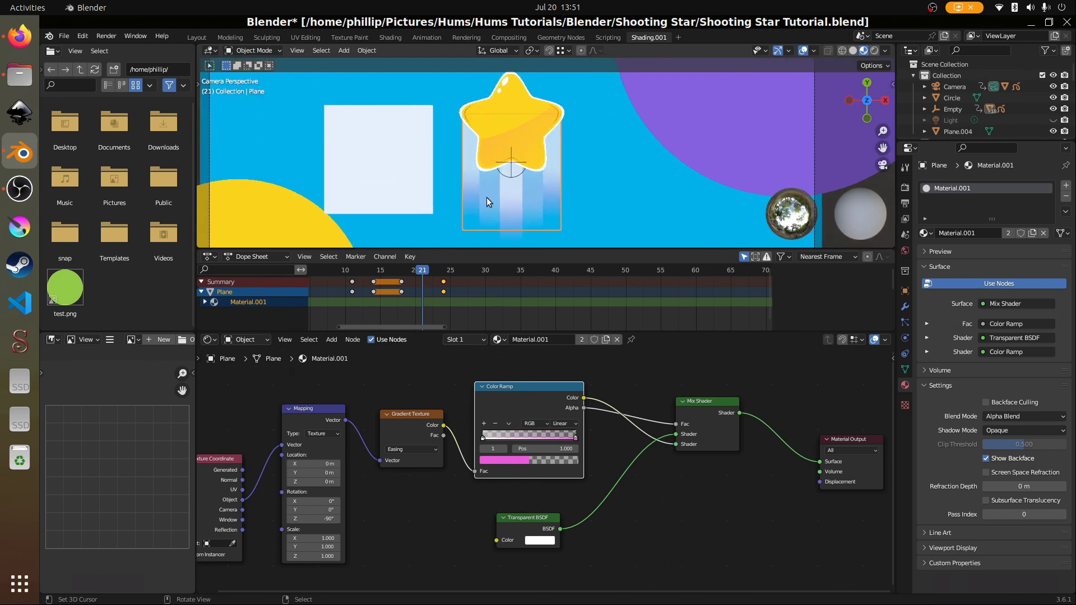
pyautogui.click(486, 192)
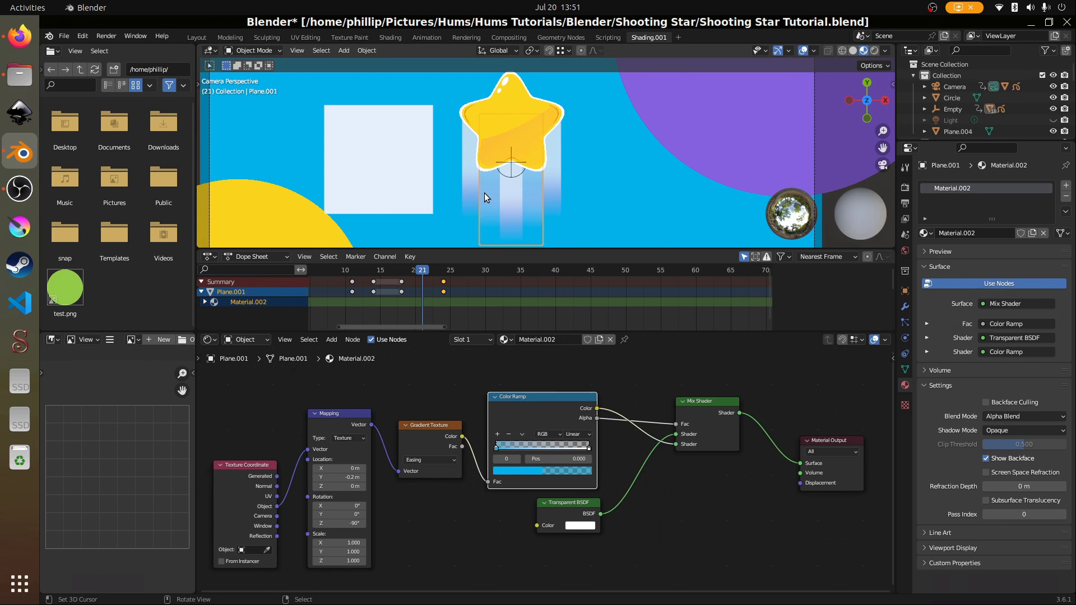
pyautogui.moveTo(422, 290)
pyautogui.mouseDown()
pyautogui.moveTo(402, 290)
pyautogui.moveTo(437, 290)
pyautogui.mouseUp()
pyautogui.scroll(-3, 447, 181)
pyautogui.press('space')
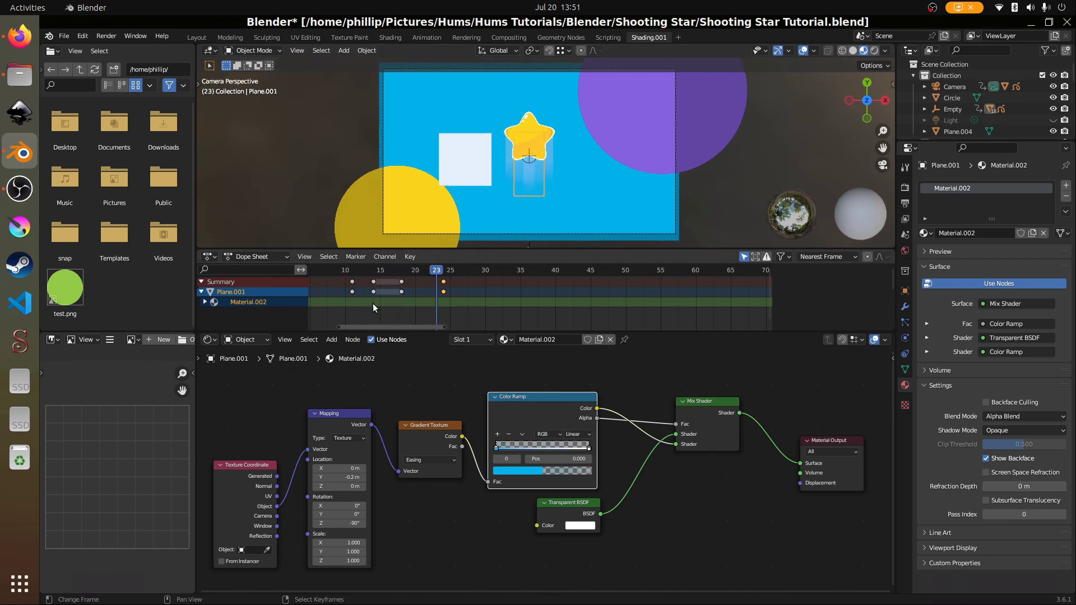
pyautogui.press('space')
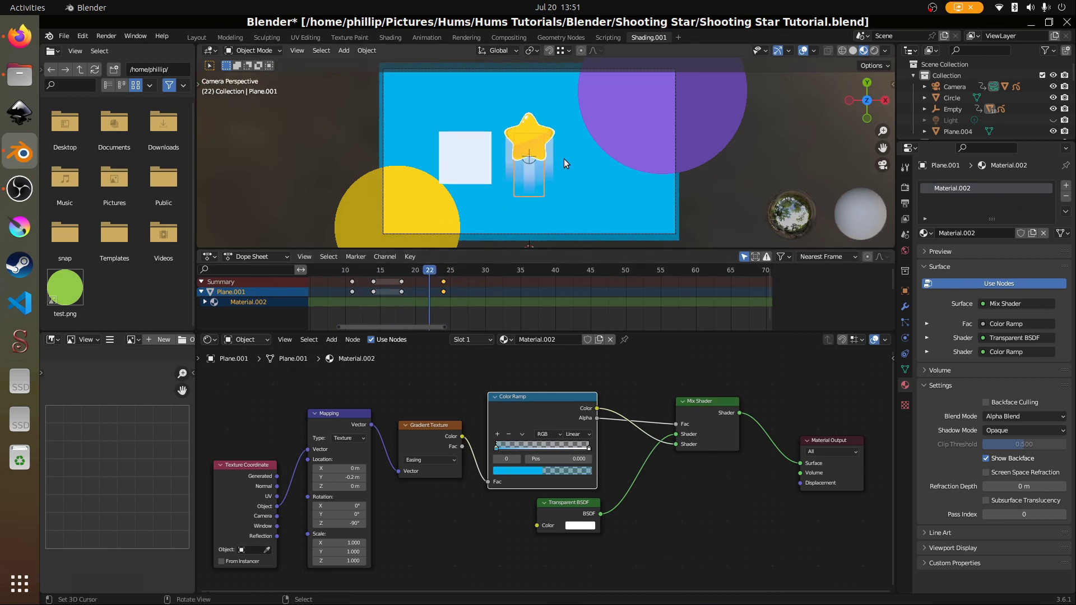
# Scrub through frames 11 to 25 and examine how the streak's Color Ramp transparency animates.
pyautogui.hotkey('shift', 'Left')
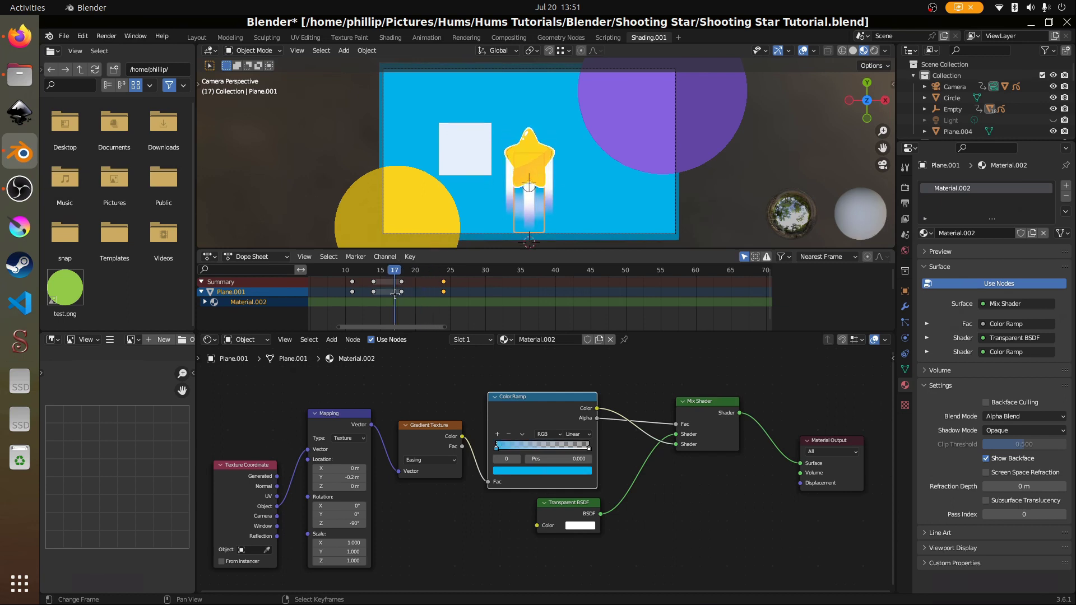
pyautogui.press('space')
pyautogui.moveTo(360, 294); pyautogui.dragTo(330, 295)
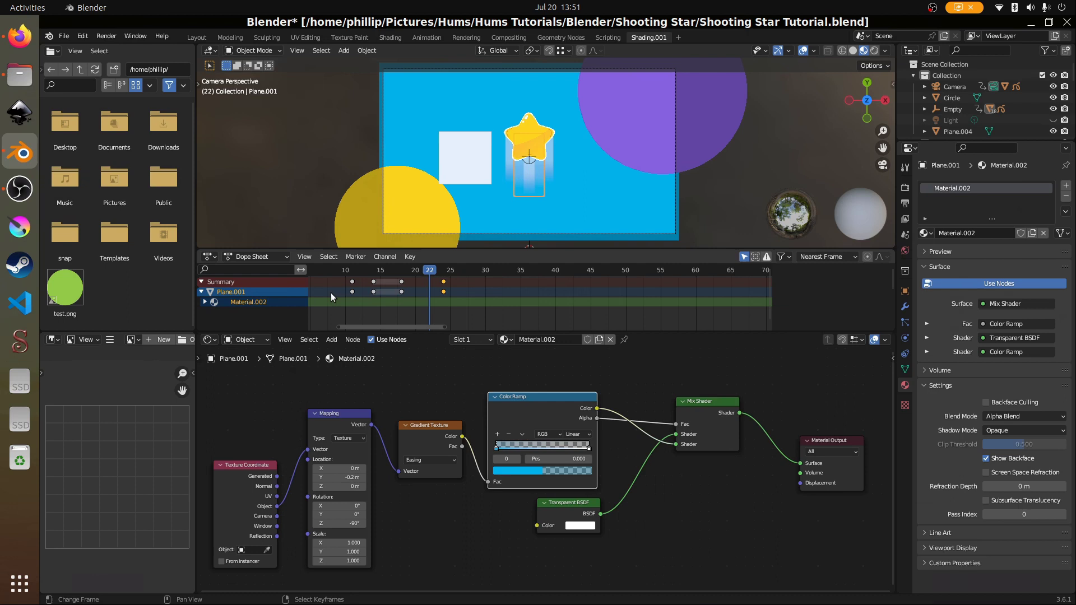
pyautogui.moveTo(364, 303); pyautogui.dragTo(404, 304)
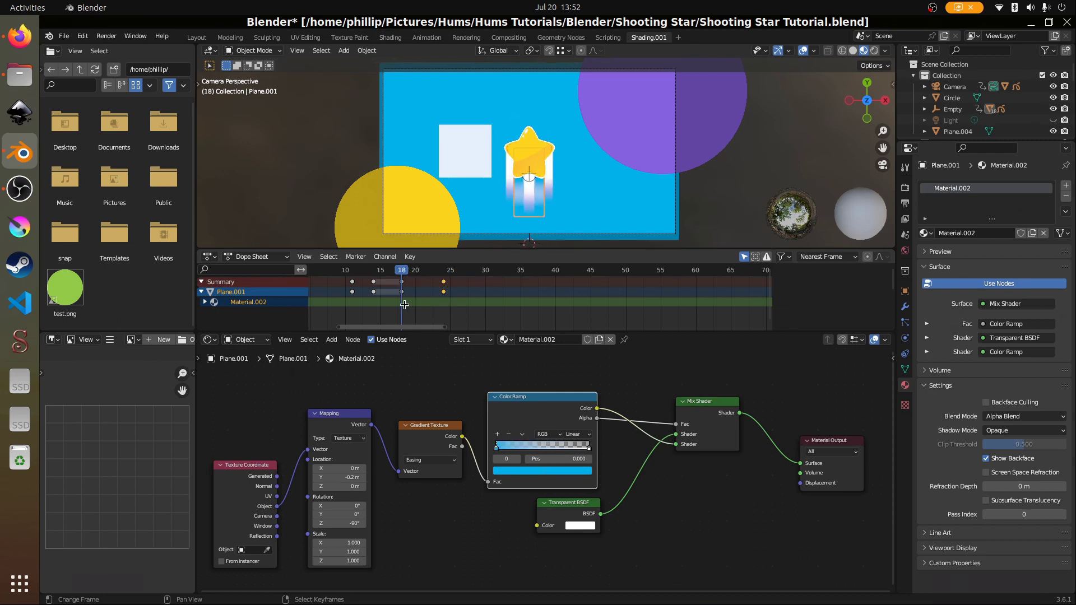
pyautogui.moveTo(405, 304); pyautogui.dragTo(446, 306)
pyautogui.press('space')
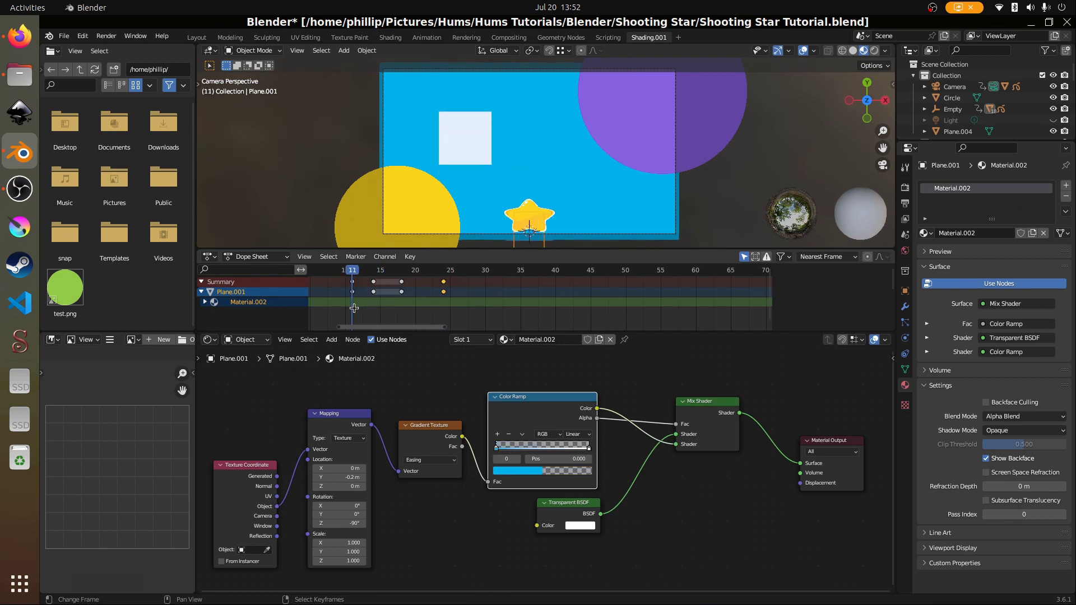
pyautogui.press('space')
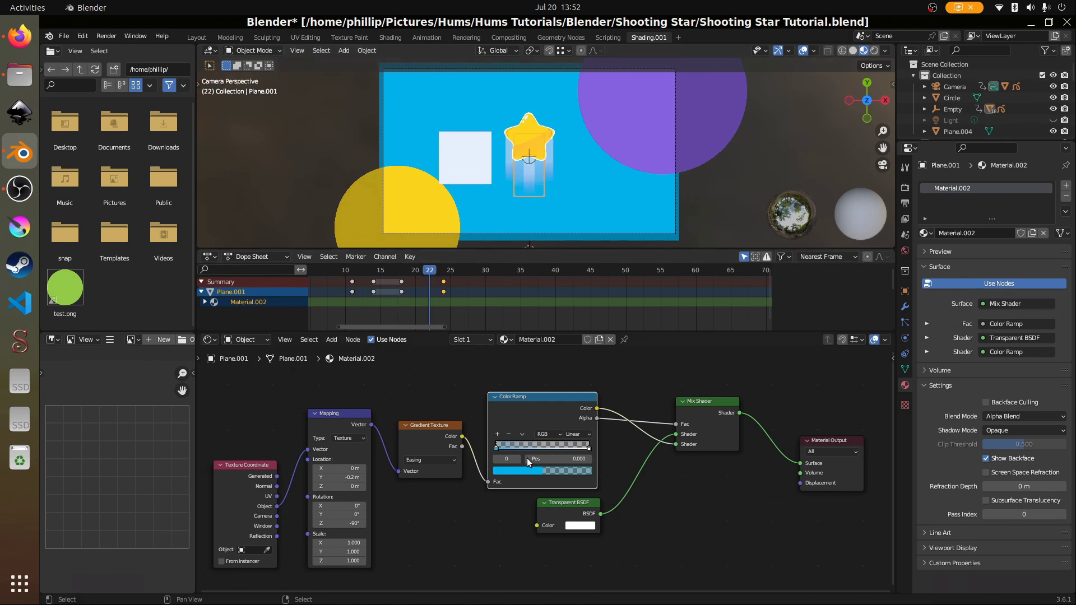
pyautogui.click(553, 472)
pyautogui.moveTo(429, 272); pyautogui.dragTo(451, 289)
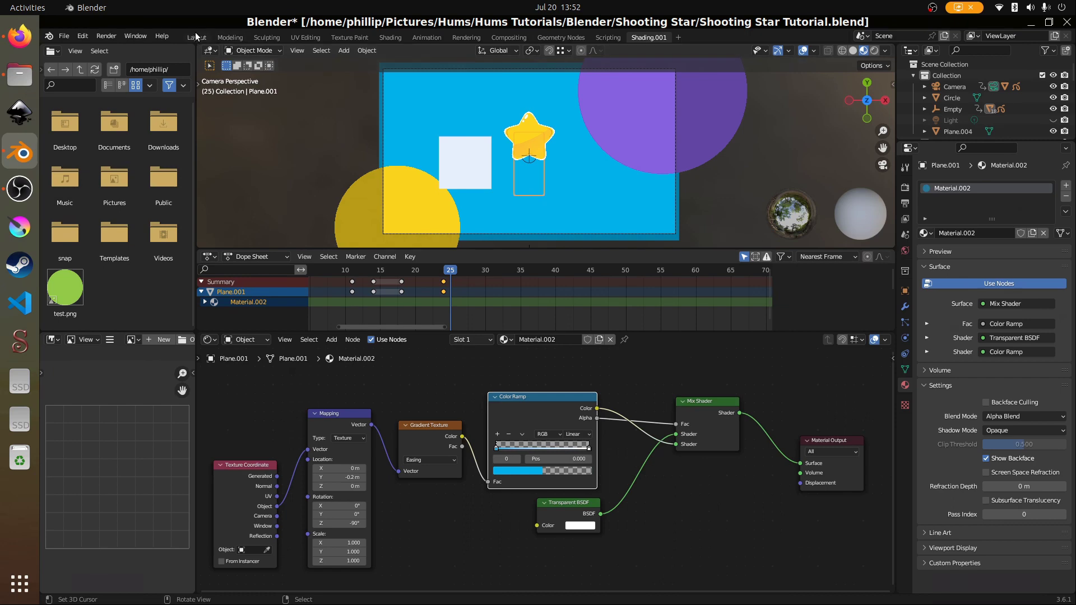
# Switch to the Layout workspace and delete the spare square plane beside the star.
pyautogui.click(195, 35)
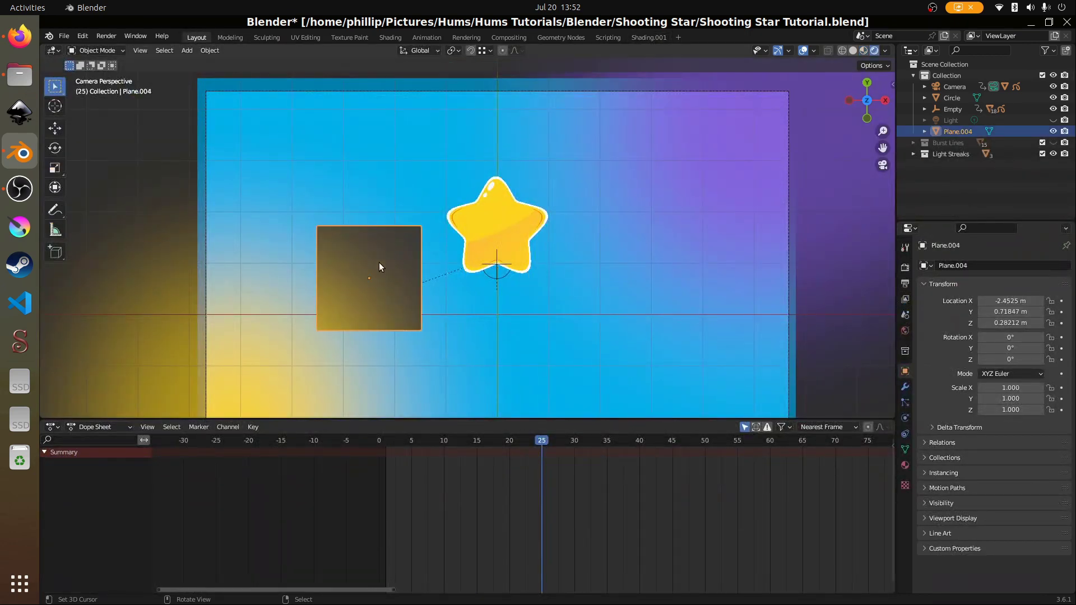
pyautogui.press('Delete')
pyautogui.scroll(2, 510, 233)
# Select the star and play the animation through the camera up to the burst lines at frame 55.
pyautogui.click(517, 227)
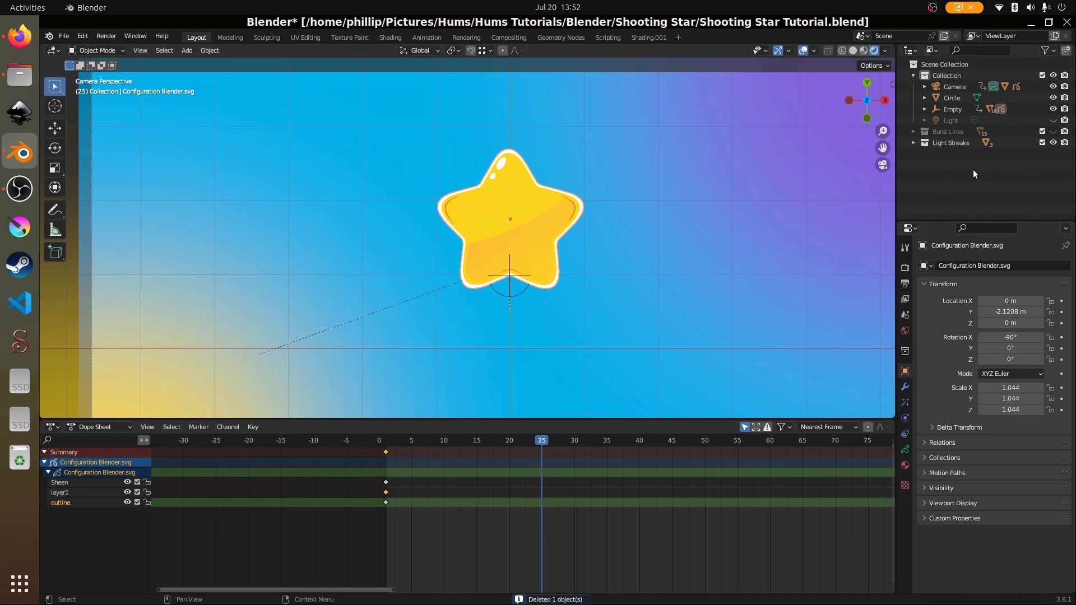
pyautogui.scroll(-2, 518, 493)
pyautogui.press('space')
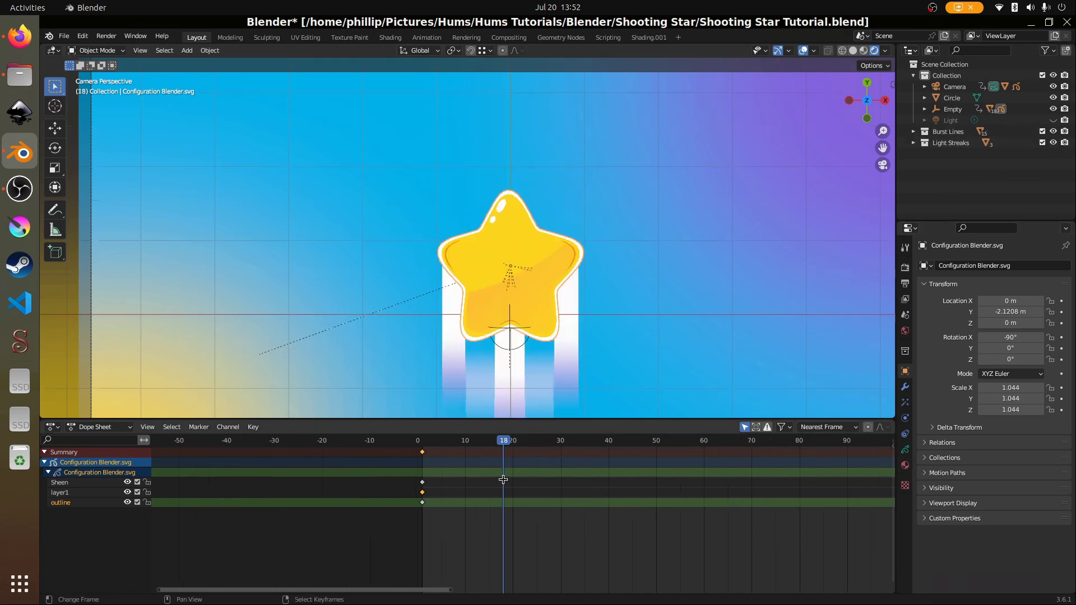
pyautogui.scroll(-4, 429, 326)
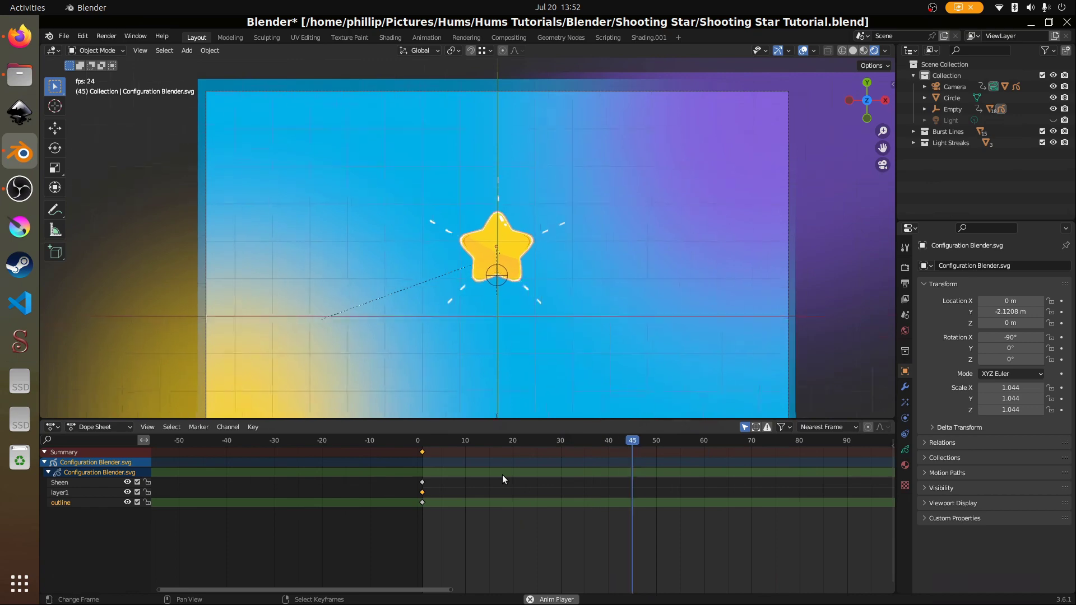
pyautogui.press('space')
# Select the innermost upper-left burst line near the star and inspect its shape and keyframes at frame 55.
pyautogui.scroll(2, 468, 342)
pyautogui.click(469, 327)
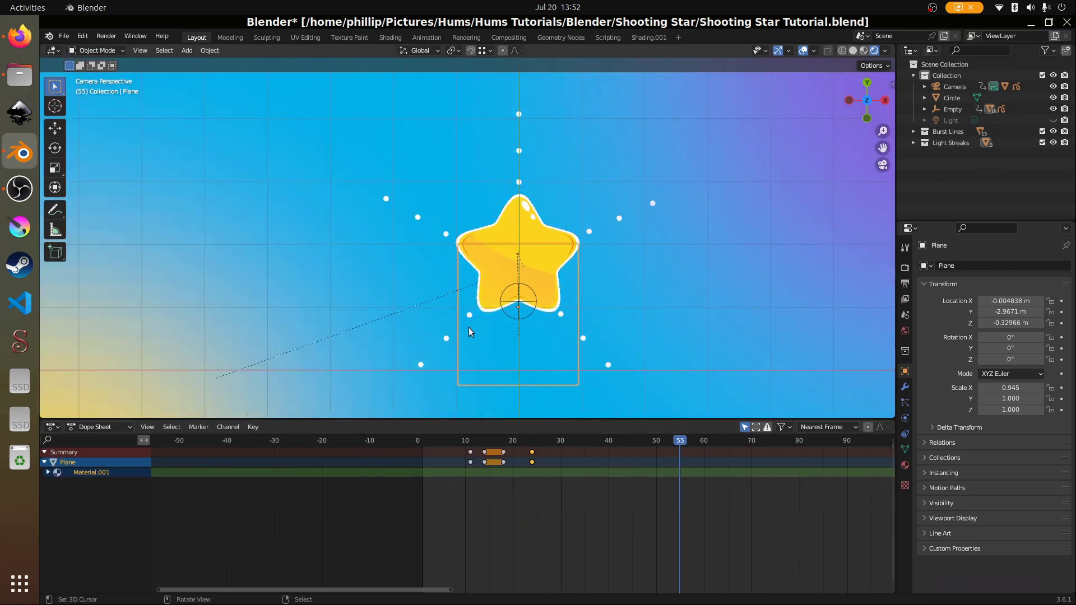
pyautogui.scroll(4, 437, 240)
pyautogui.click(437, 241)
pyautogui.click(429, 225)
pyautogui.scroll(3, 432, 258)
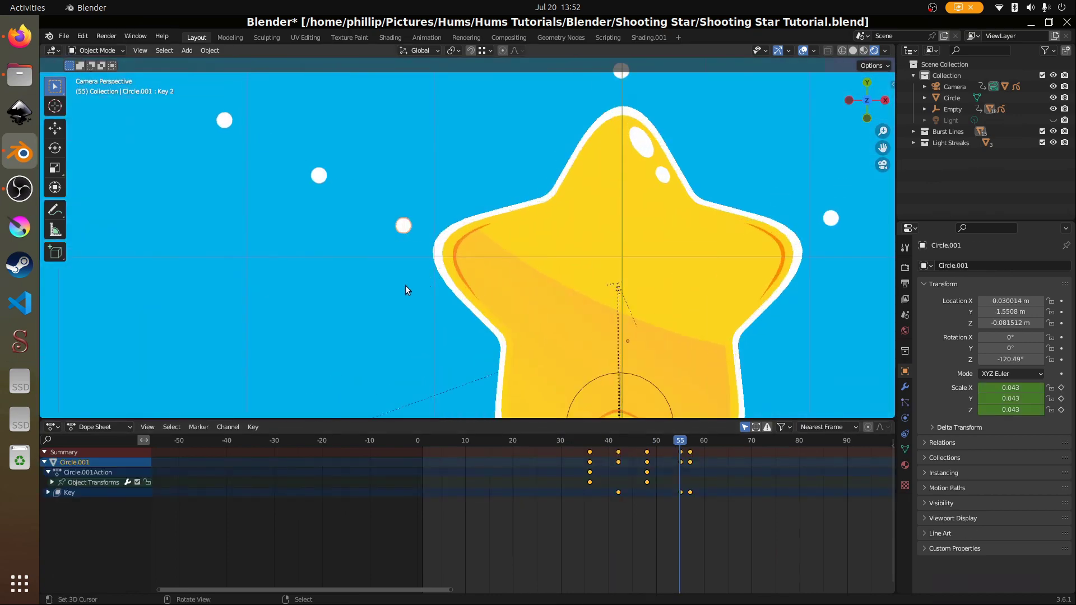
pyautogui.keyDown('shift'); pyautogui.moveTo(405, 285); pyautogui.dragTo(577, 287, button='middle'); pyautogui.keyUp('shift')
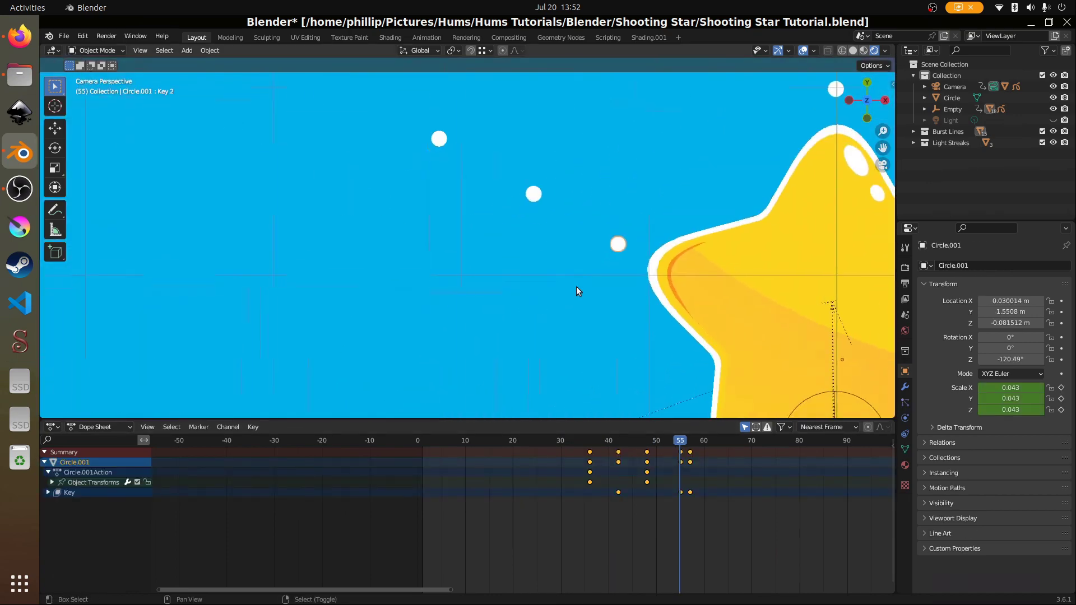
pyautogui.scroll(-4, 577, 287)
pyautogui.scroll(-2, 464, 280)
pyautogui.keyDown('shift'); pyautogui.moveTo(464, 279); pyautogui.dragTo(562, 302, button='middle'); pyautogui.keyUp('shift')
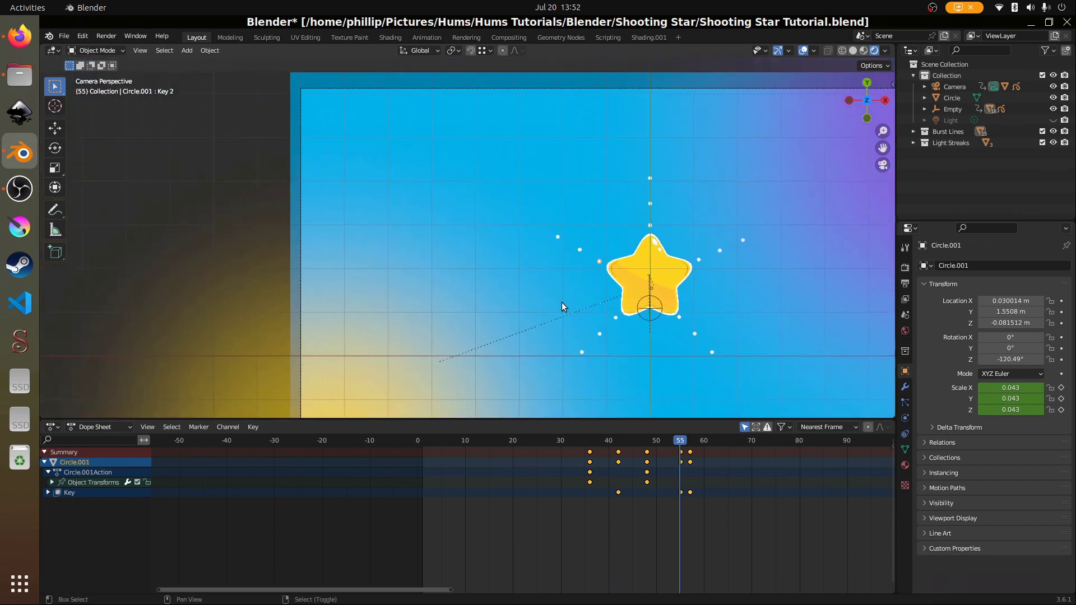
# Add a mesh circle to the scene.
pyautogui.click(421, 291)
pyautogui.hotkey('shift', 'a')
pyautogui.moveTo(432, 246)
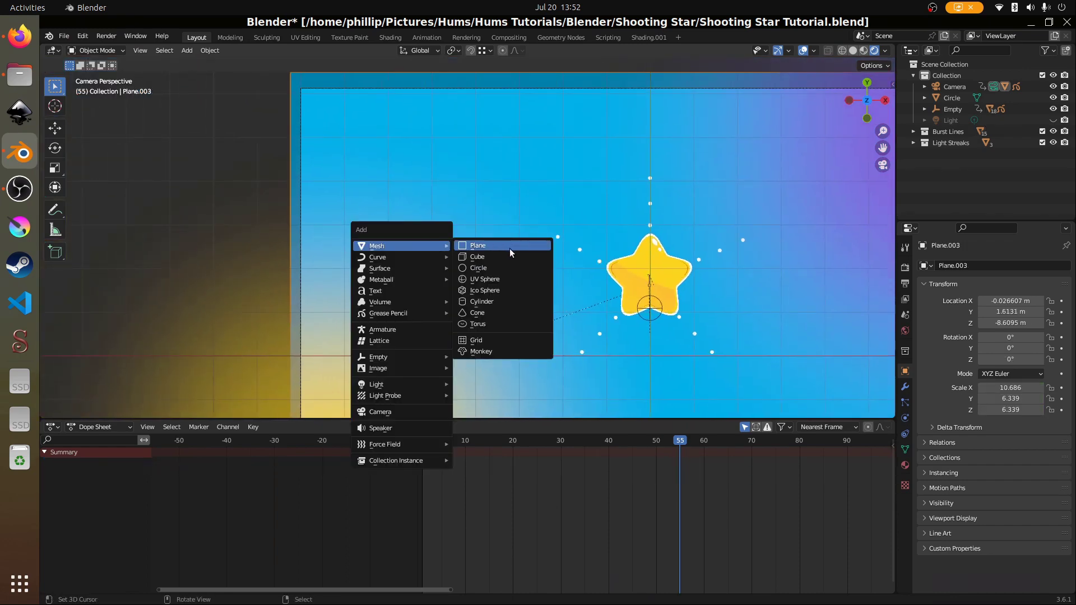
pyautogui.click(483, 268)
pyautogui.scroll(-3, 462, 294)
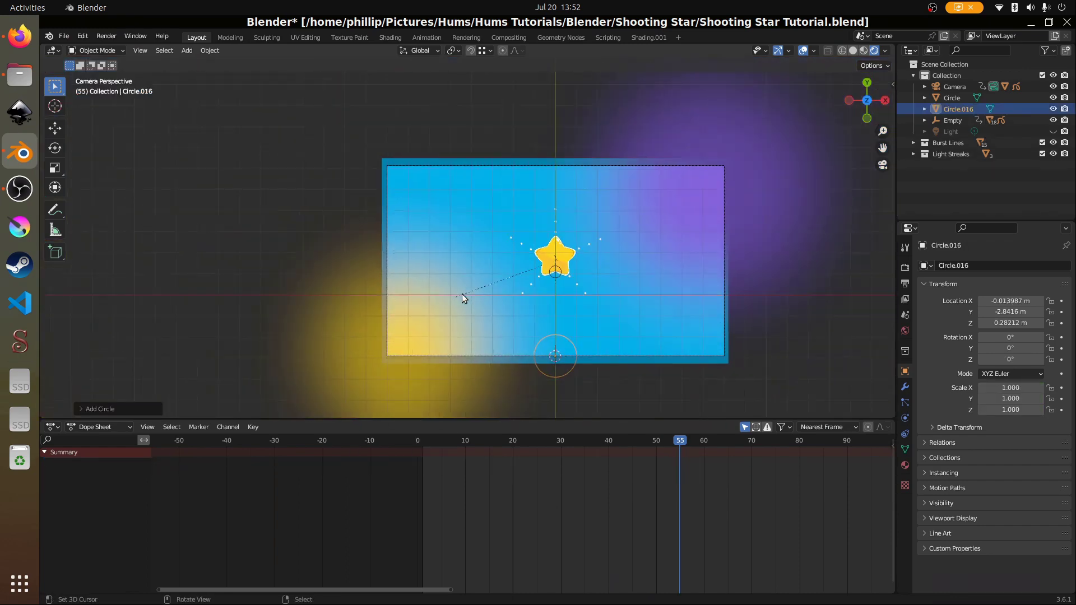
pyautogui.scroll(-1, 462, 298)
pyautogui.scroll(1, 463, 298)
# Move the circle onto the empty background left of the star, at about X -5.27 m, Y 2.88 m.
pyautogui.press('g')
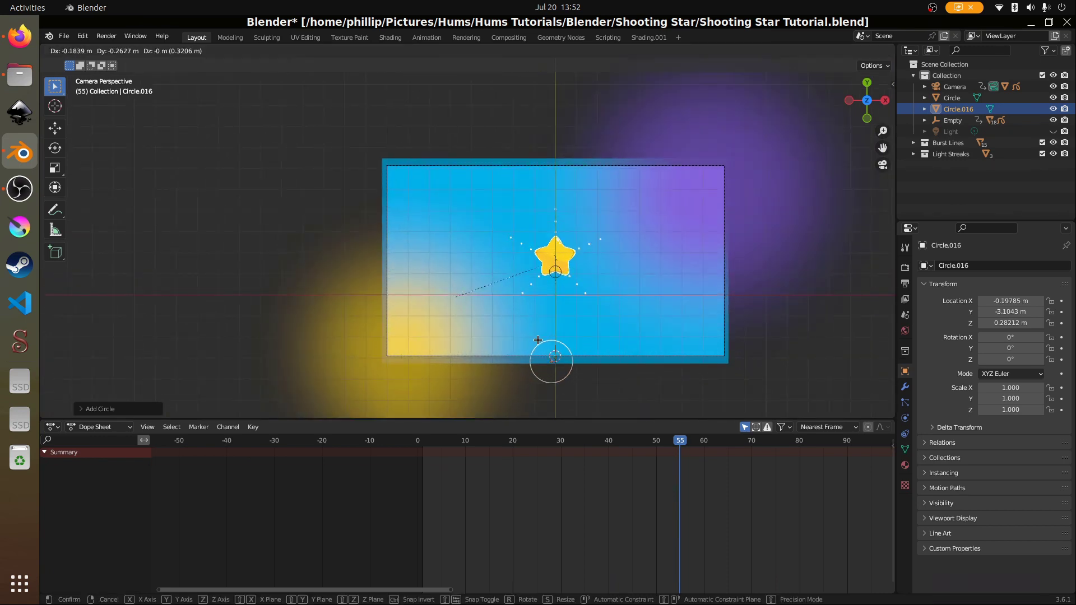
pyautogui.click(430, 216)
pyautogui.scroll(3, 458, 247)
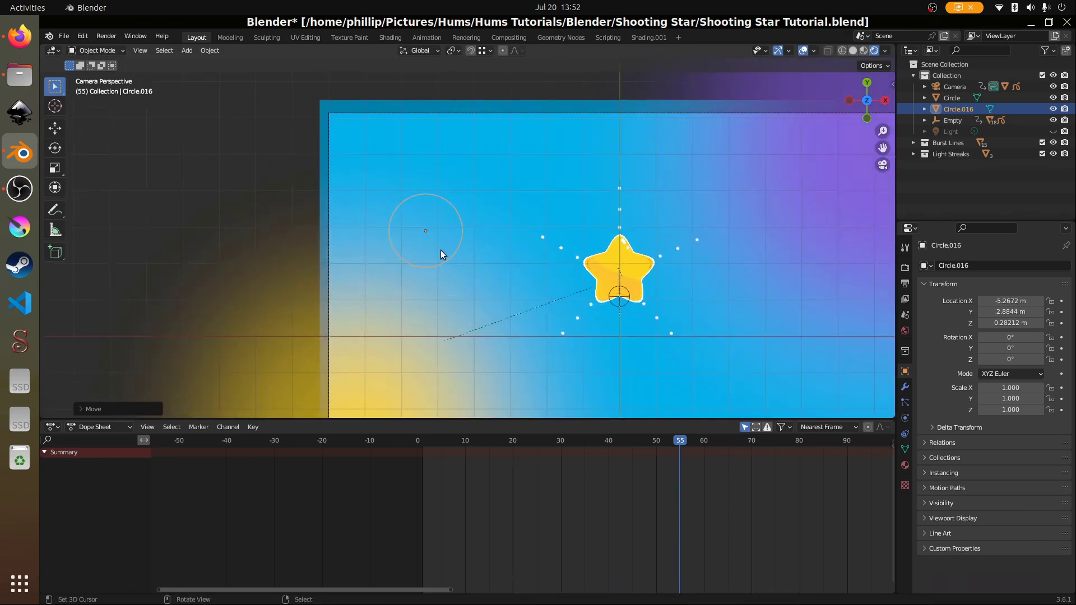
pyautogui.click(83, 407)
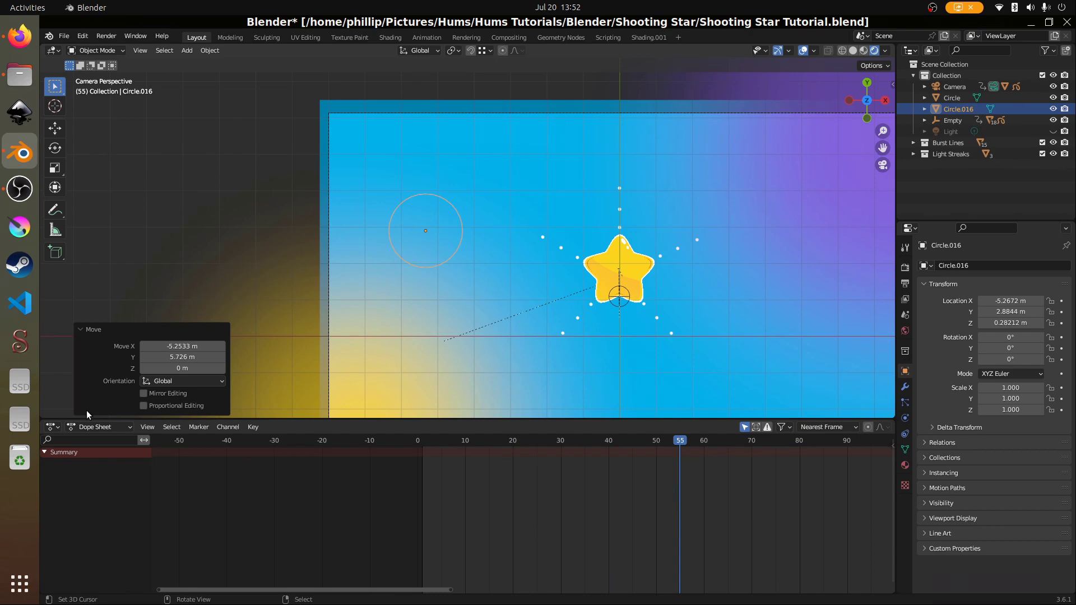
pyautogui.click(85, 330)
# Stretch the circle into a vertical capsule by moving its lower half of vertices down along the Y axis.
pyautogui.press('Tab')
pyautogui.scroll(3, 392, 238)
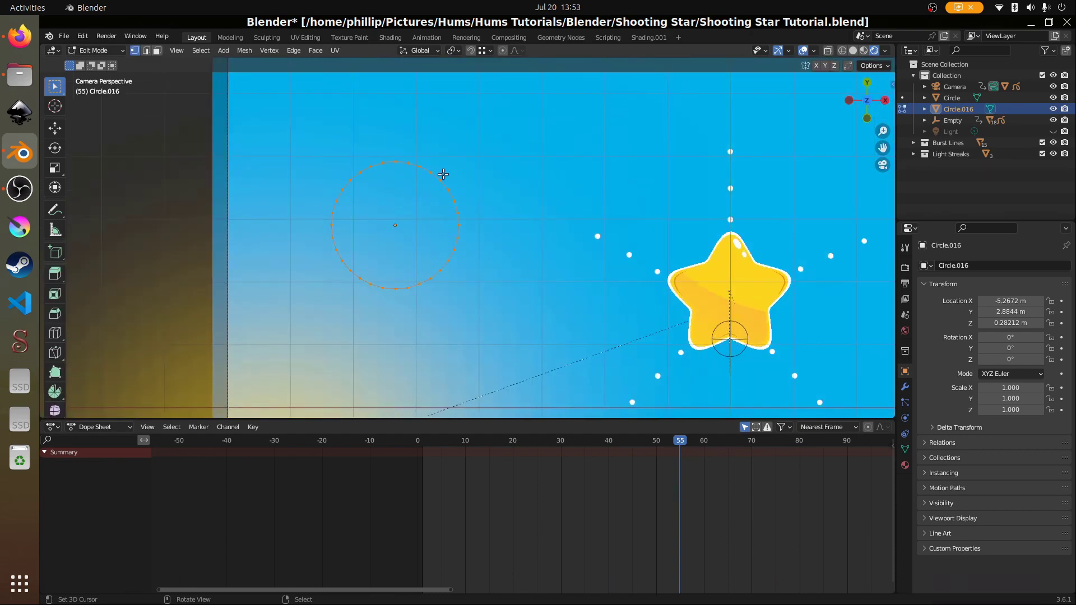
pyautogui.scroll(-3, 446, 322)
pyautogui.scroll(2, 440, 288)
pyautogui.click(438, 271)
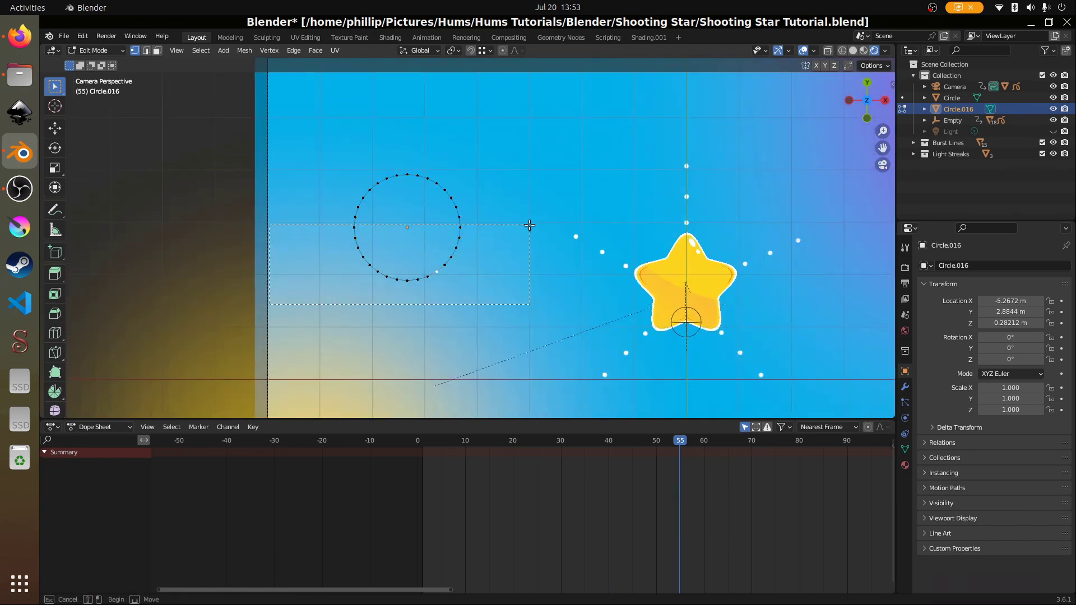
pyautogui.keyDown('ctrl'); pyautogui.click(409, 280); pyautogui.keyUp('ctrl')
pyautogui.press('g')
pyautogui.press('y')
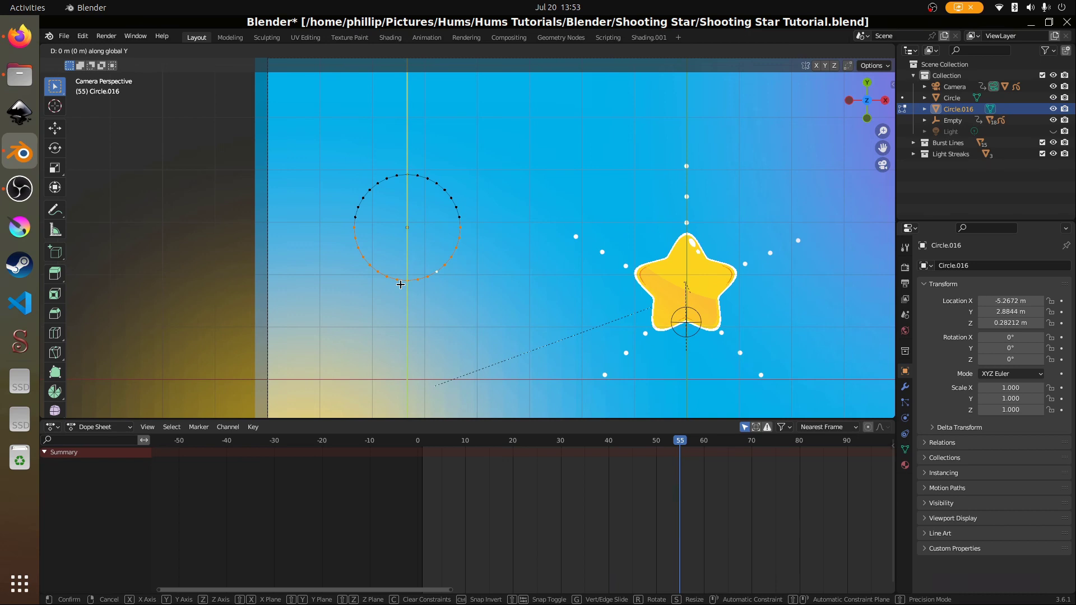
pyautogui.click(406, 399)
pyautogui.scroll(-3, 460, 320)
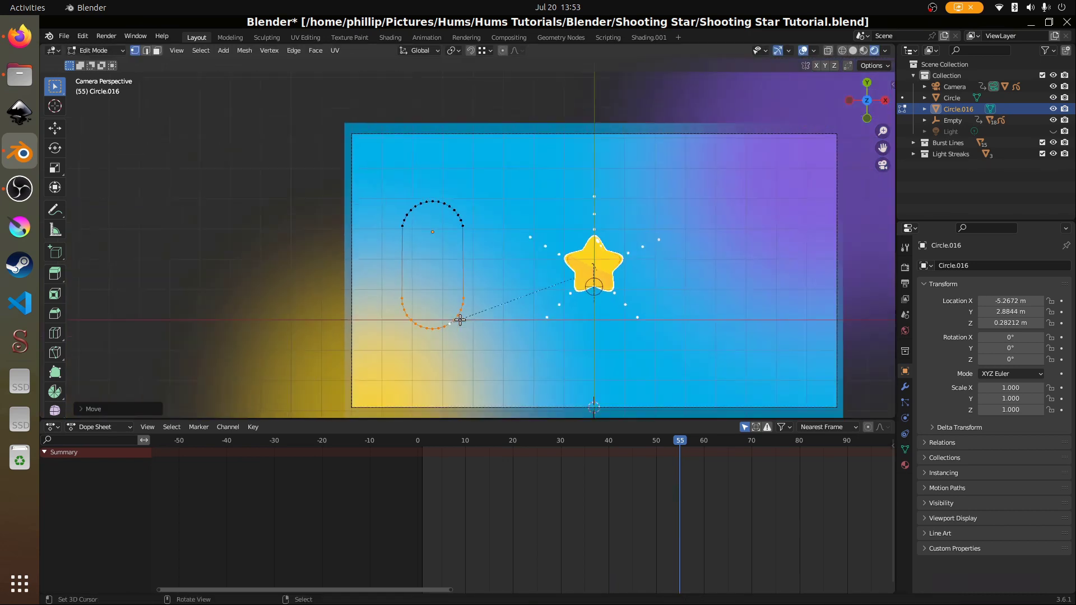
pyautogui.scroll(1, 456, 329)
pyautogui.press('g')
pyautogui.press('y')
pyautogui.press('Escape')
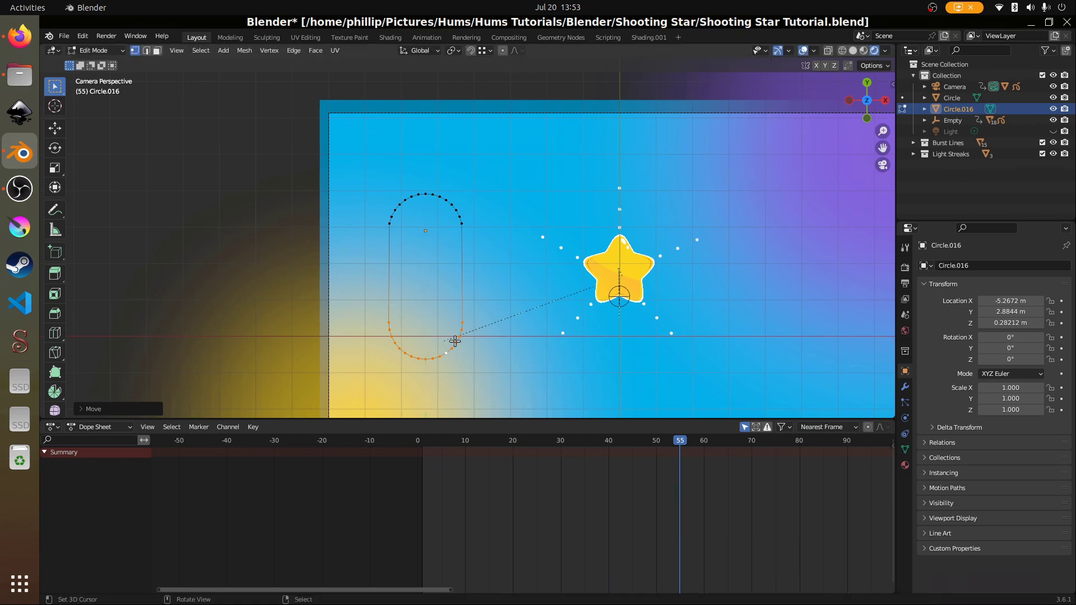
# Scale the whole capsule object down to a small burst line, to a scale of about 0.064.
pyautogui.scroll(1, 483, 342)
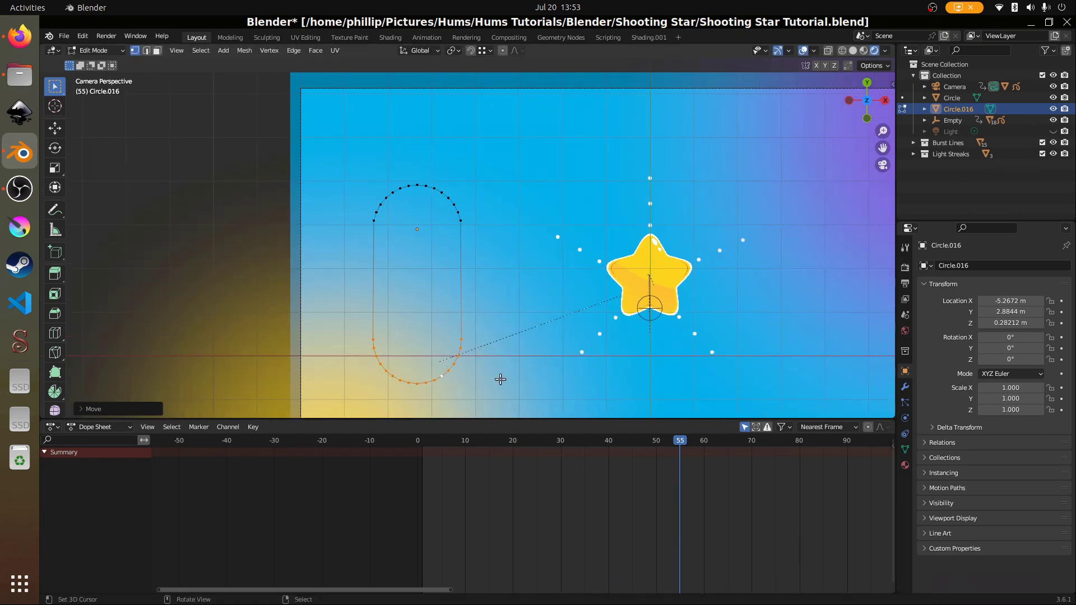
pyautogui.press('Tab')
pyautogui.press('s')
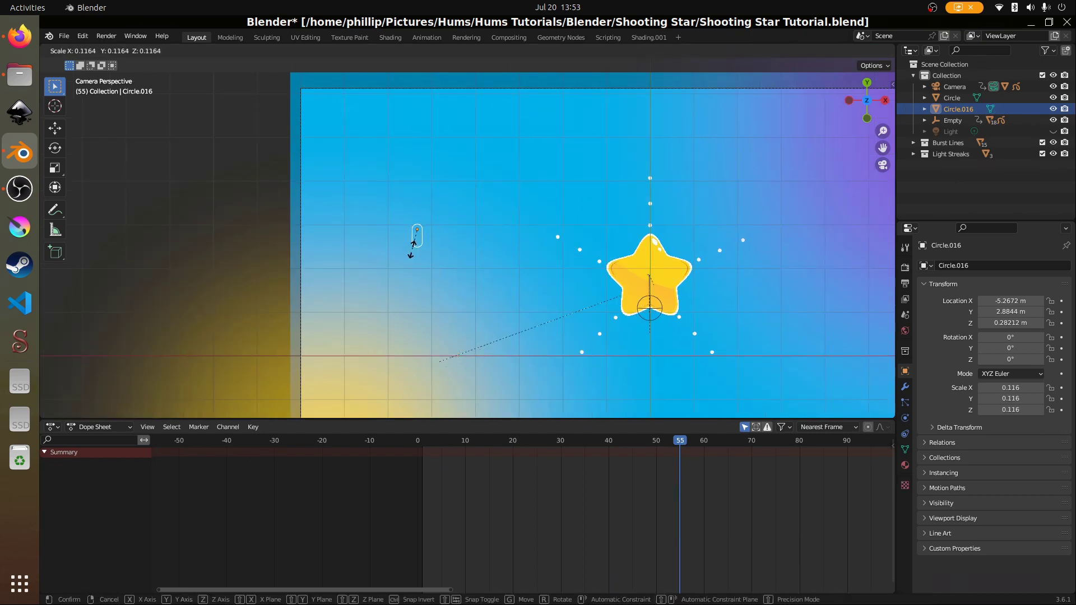
pyautogui.click(427, 256)
pyautogui.press('Tab')
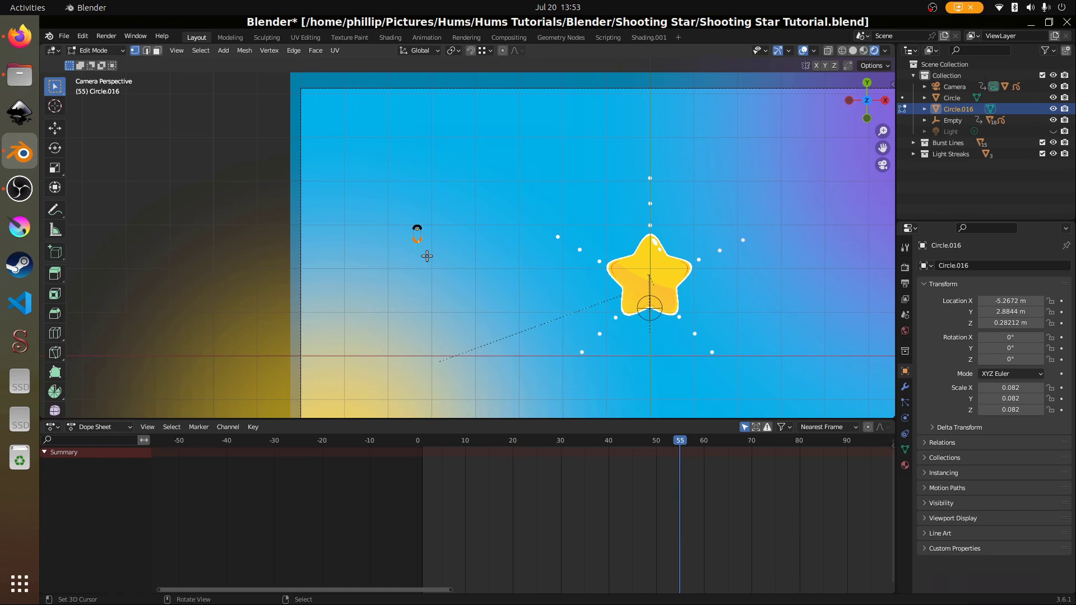
pyautogui.press('Tab')
pyautogui.scroll(2, 429, 247)
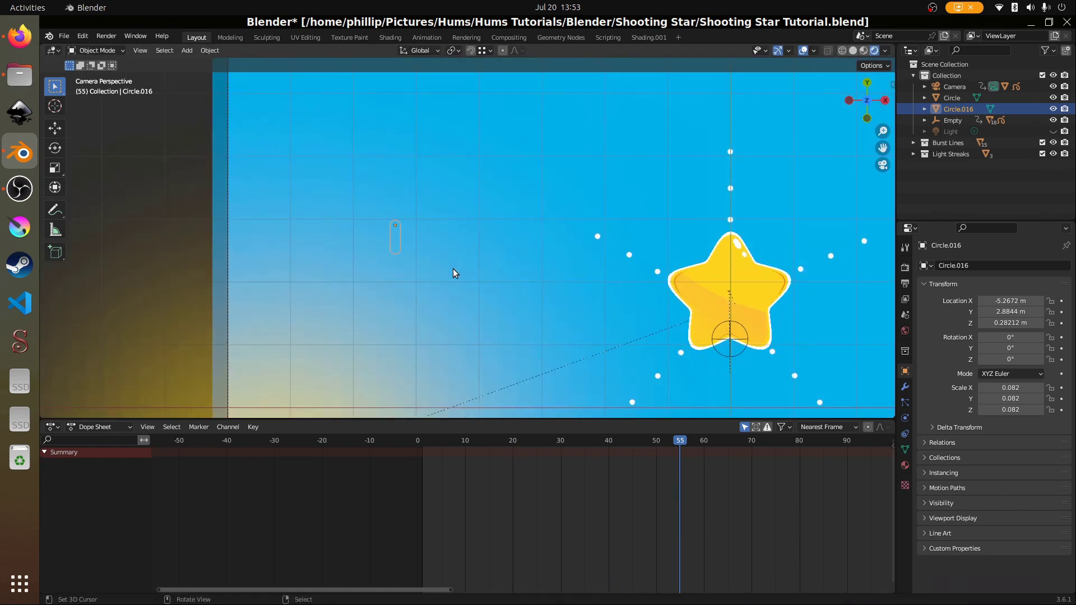
pyautogui.press('s')
pyautogui.click(443, 272)
# Move the playhead to frame 48 and fill the capsule outline with a face.
pyautogui.click(684, 458)
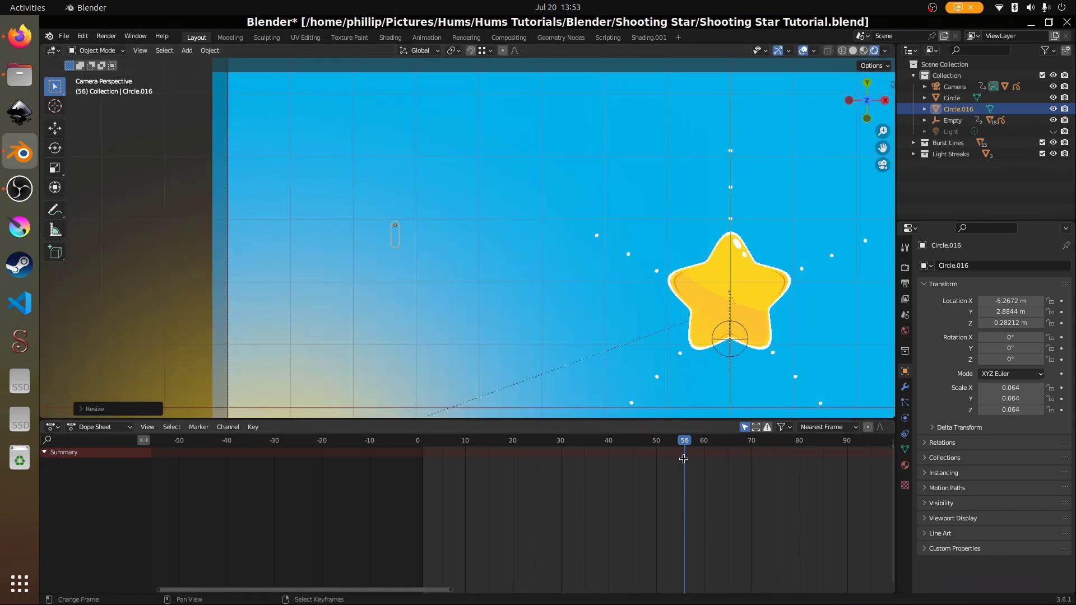
pyautogui.moveTo(683, 458); pyautogui.dragTo(644, 456)
pyautogui.scroll(4, 396, 257)
pyautogui.press('Tab')
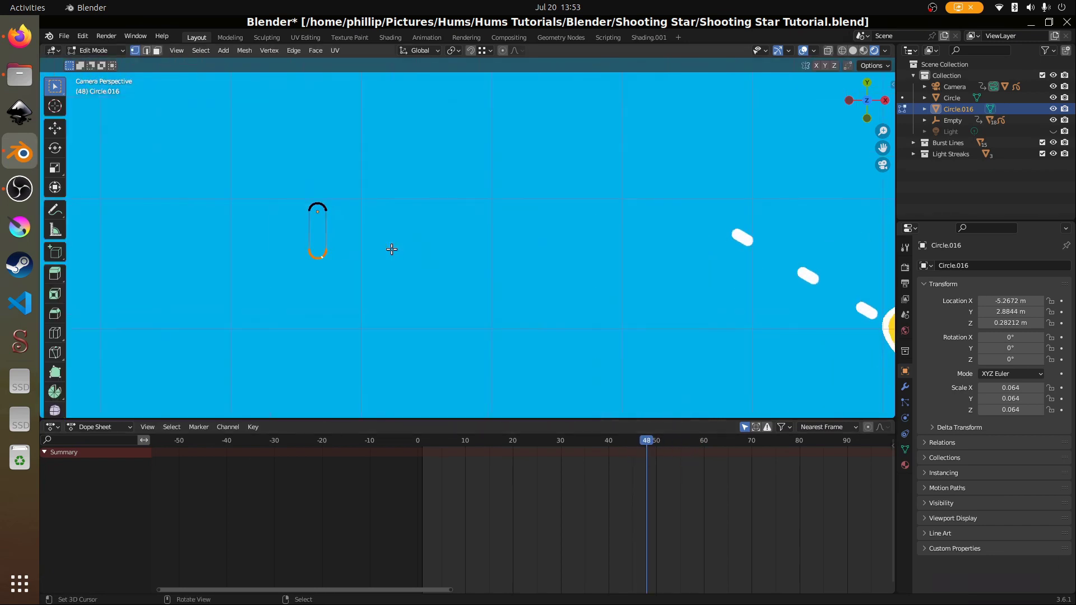
pyautogui.press('f')
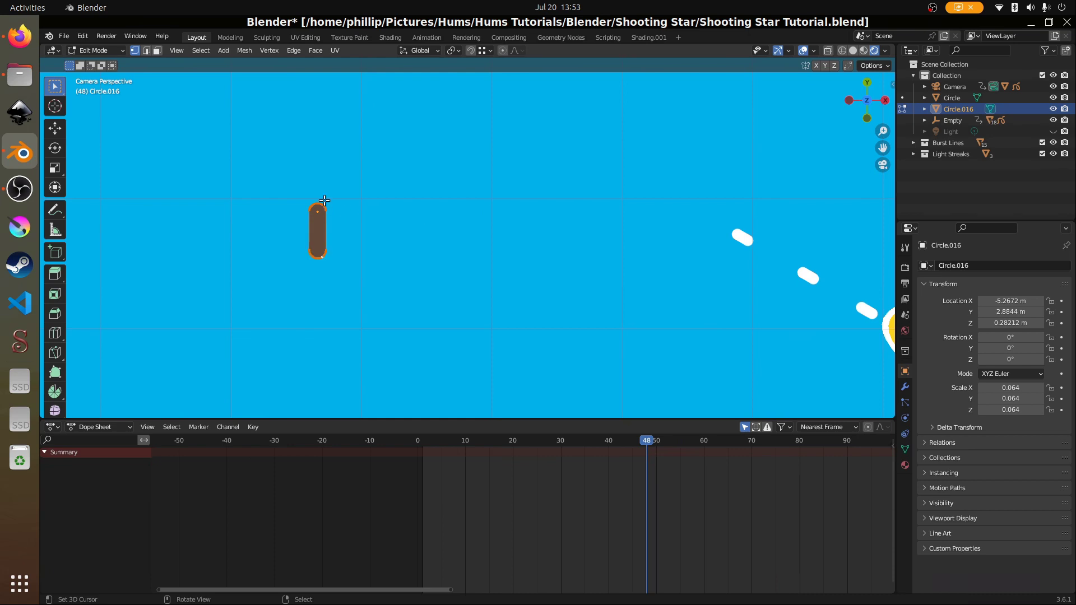
# Give the capsule a new material and set its surface shader to Emission.
pyautogui.press('Tab')
pyautogui.scroll(-4, 398, 292)
pyautogui.click(905, 465)
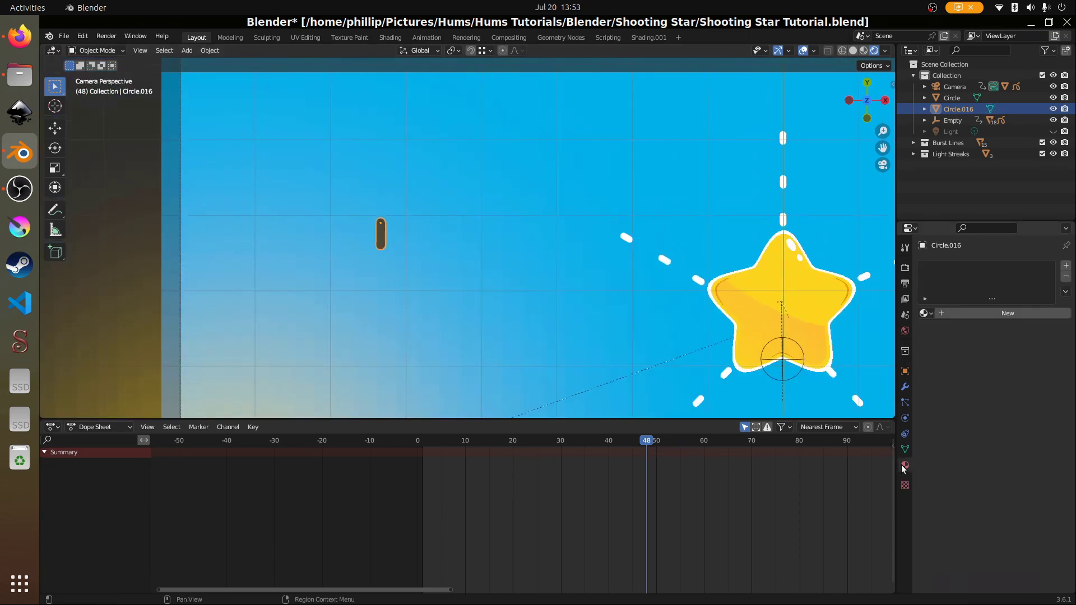
pyautogui.press('Tab')
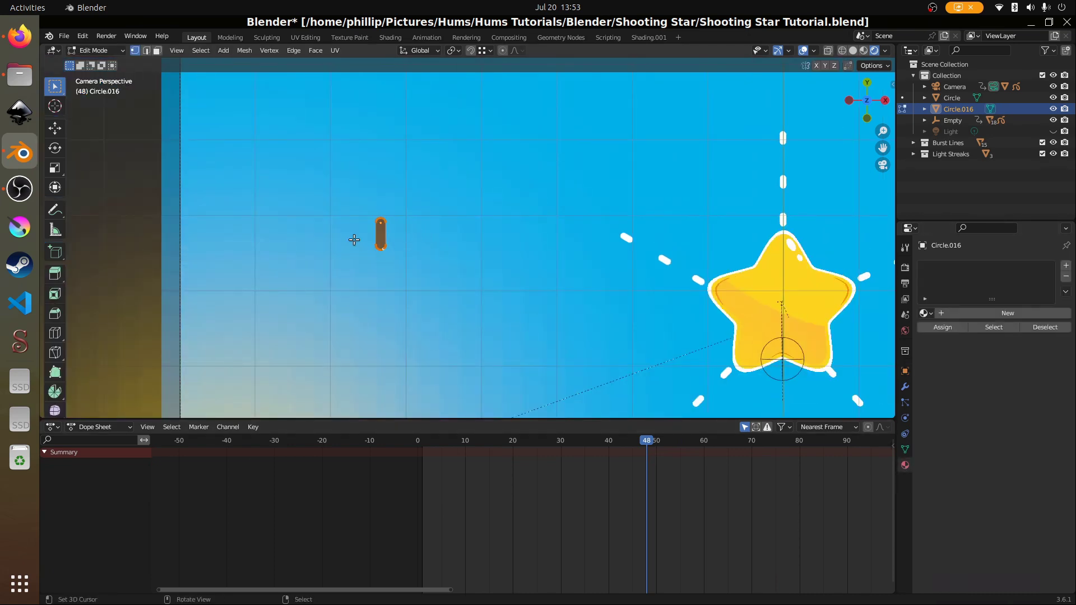
pyautogui.click(985, 315)
pyautogui.click(1008, 399)
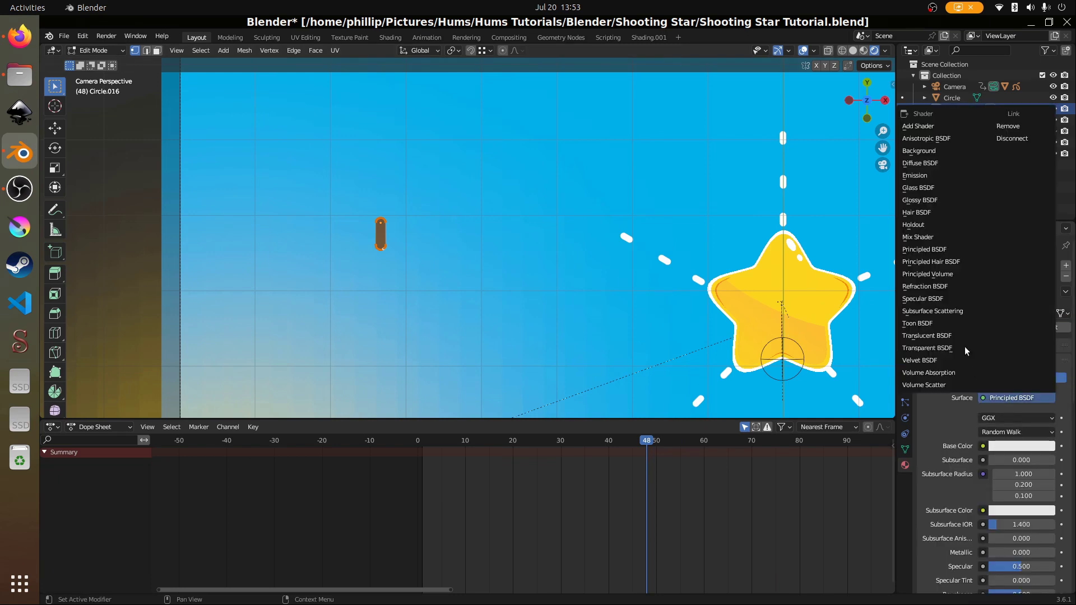
pyautogui.click(934, 170)
pyautogui.scroll(3, 422, 218)
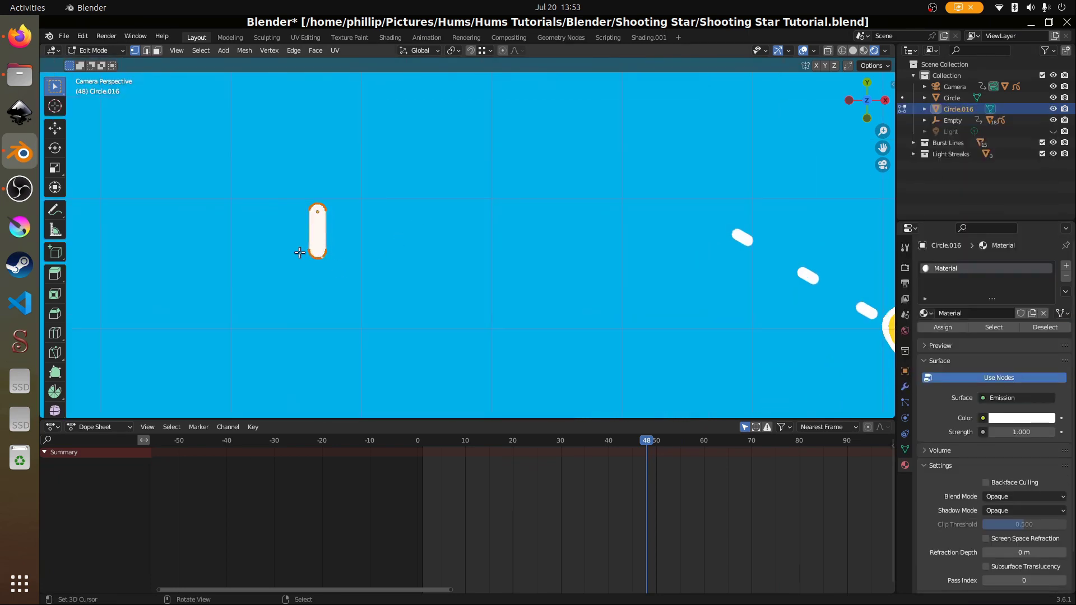
pyautogui.keyDown('shift'); pyautogui.moveTo(329, 281); pyautogui.dragTo(502, 336, button='middle'); pyautogui.keyUp('shift')
pyautogui.scroll(4, 502, 336)
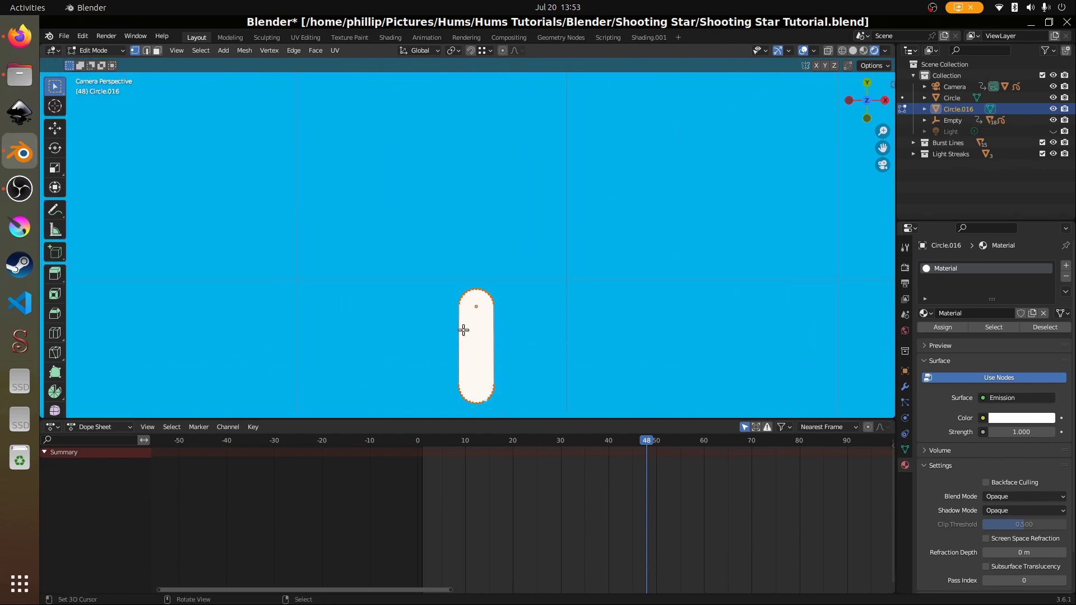
pyautogui.scroll(2, 483, 350)
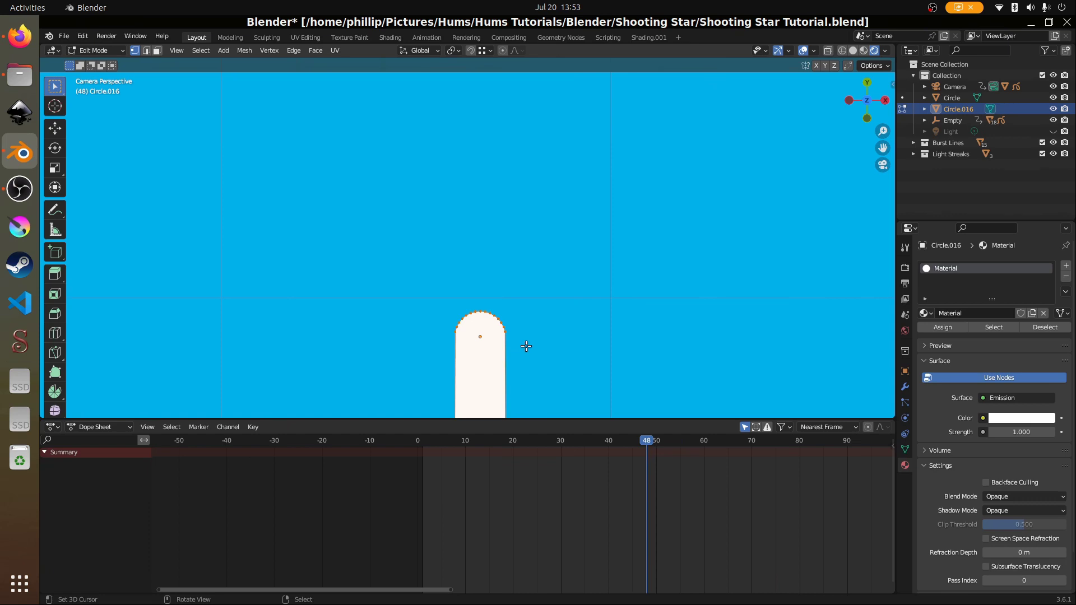
pyautogui.keyDown('shift'); pyautogui.moveTo(527, 346); pyautogui.dragTo(505, 215, button='middle'); pyautogui.keyUp('shift')
pyautogui.scroll(1, 478, 324)
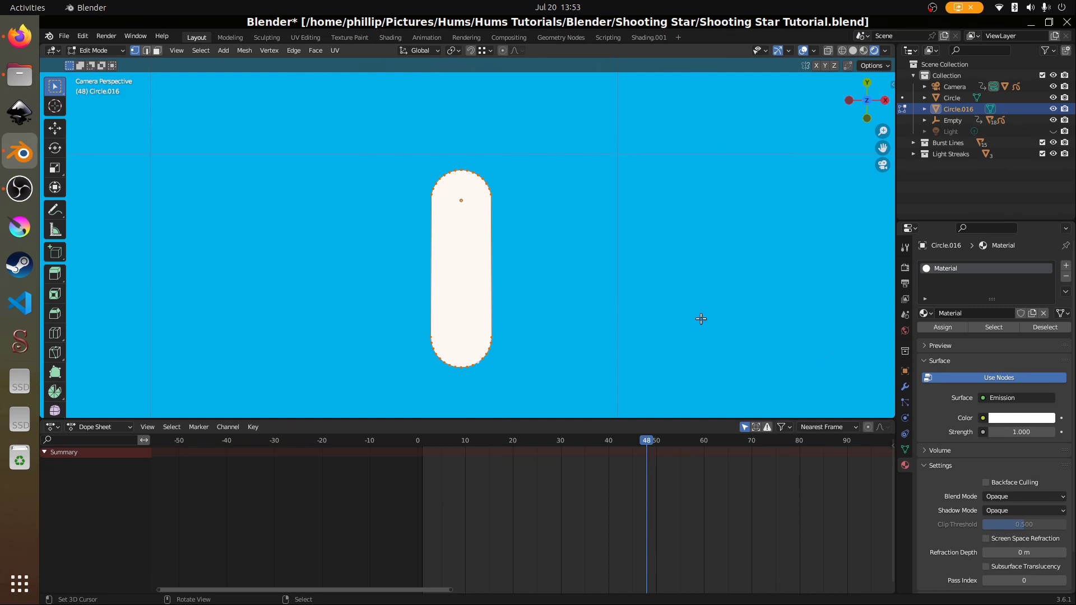
pyautogui.scroll(-6, 482, 317)
# Add an Array modifier to the capsule object.
pyautogui.press('Tab')
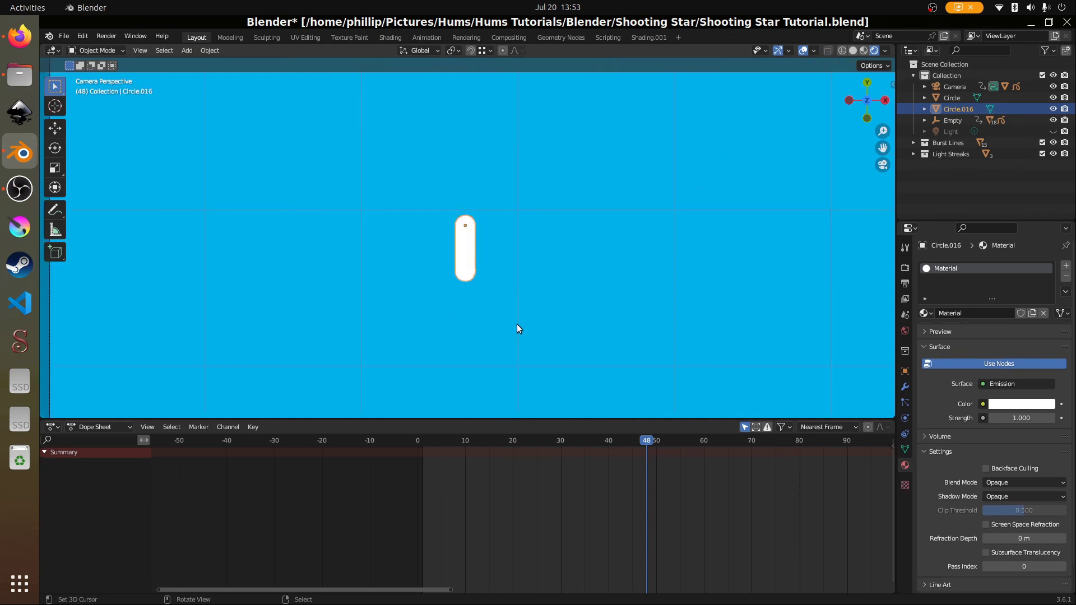
pyautogui.click(904, 387)
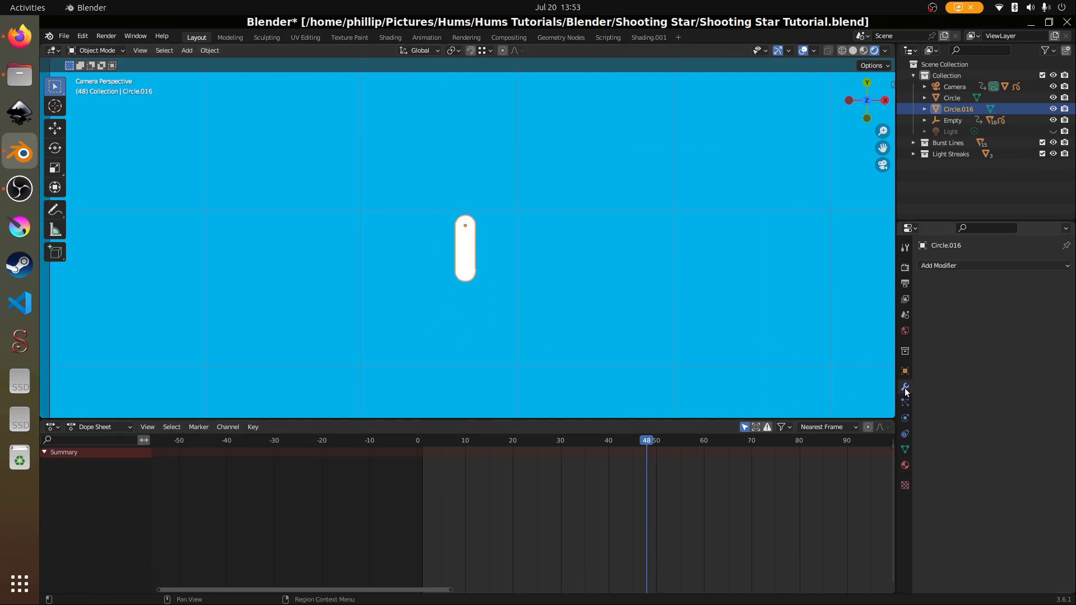
pyautogui.click(954, 264)
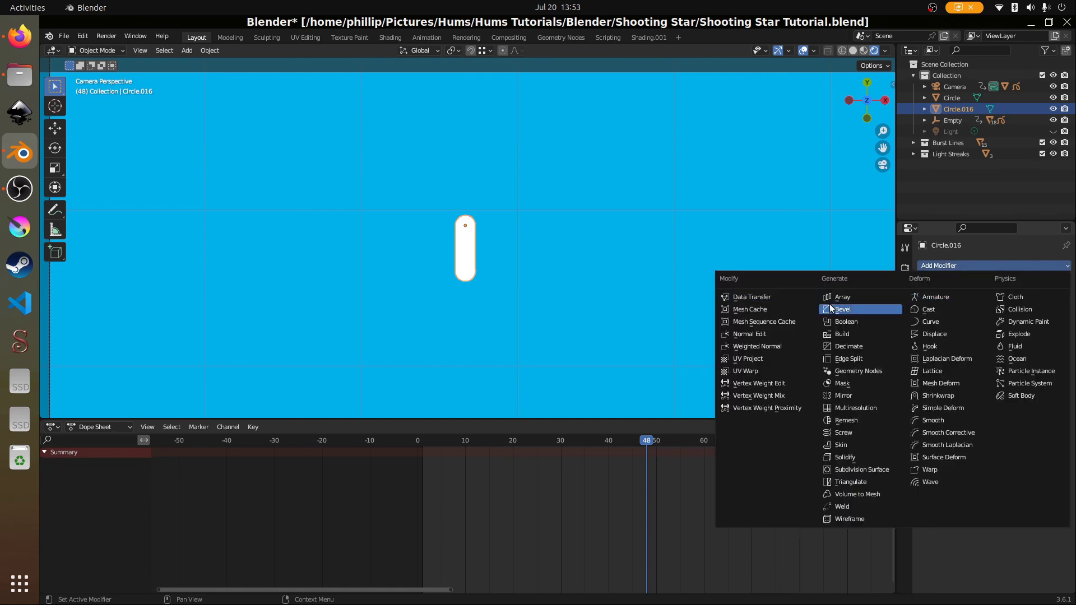
pyautogui.click(856, 297)
pyautogui.scroll(-3, 483, 298)
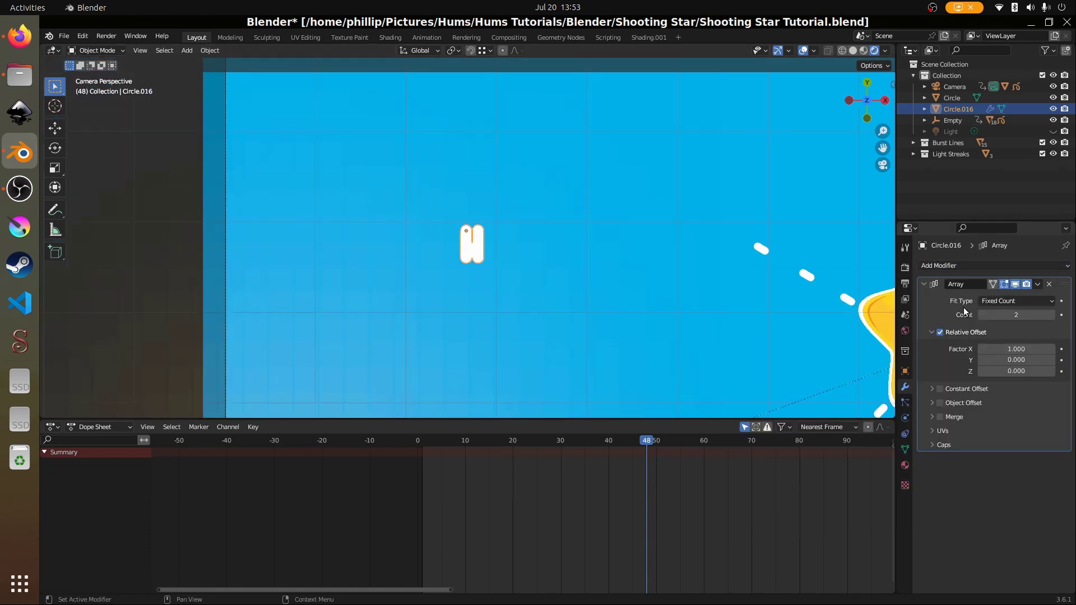
# Set the array's relative offset factors to X 0 and Y 1 so the copies stack vertically.
pyautogui.click(999, 349)
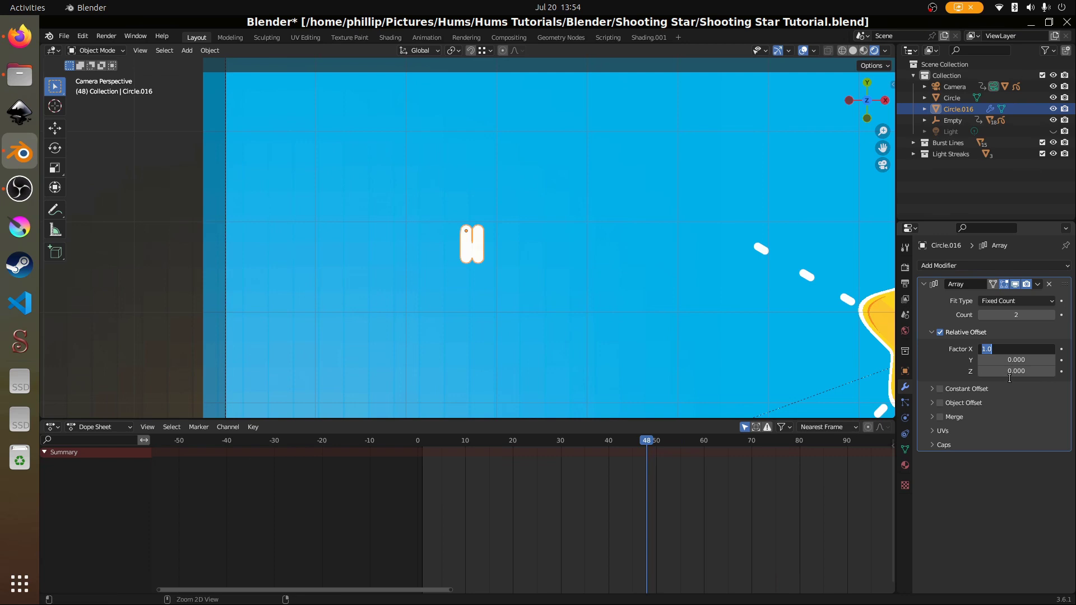
pyautogui.press('Tab')
pyautogui.write('1.0')
pyautogui.press('Return')
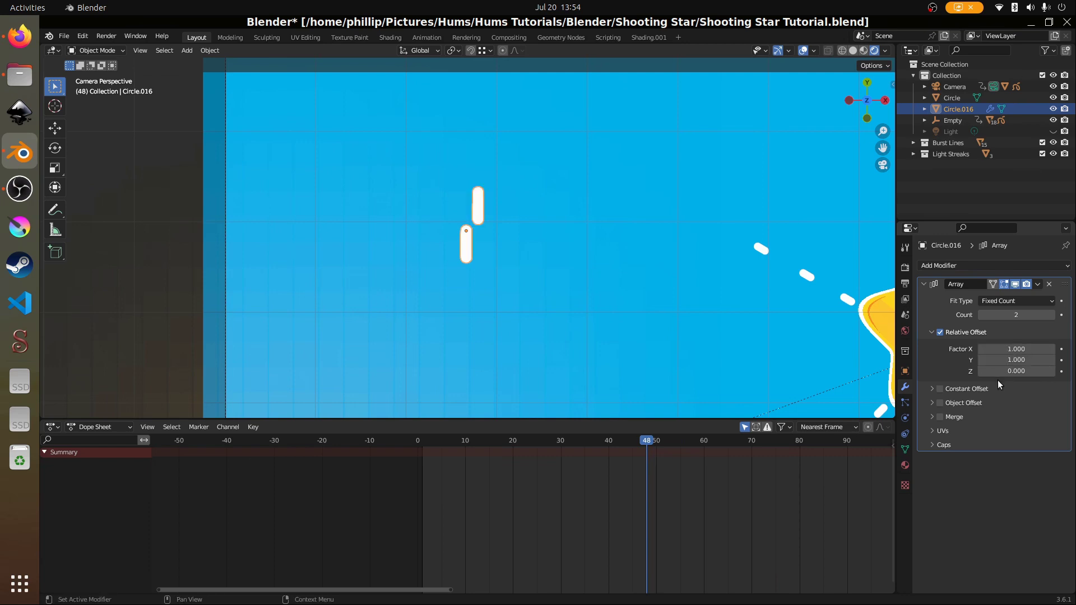
pyautogui.click(1009, 350)
pyautogui.write('0')
pyautogui.press('Return')
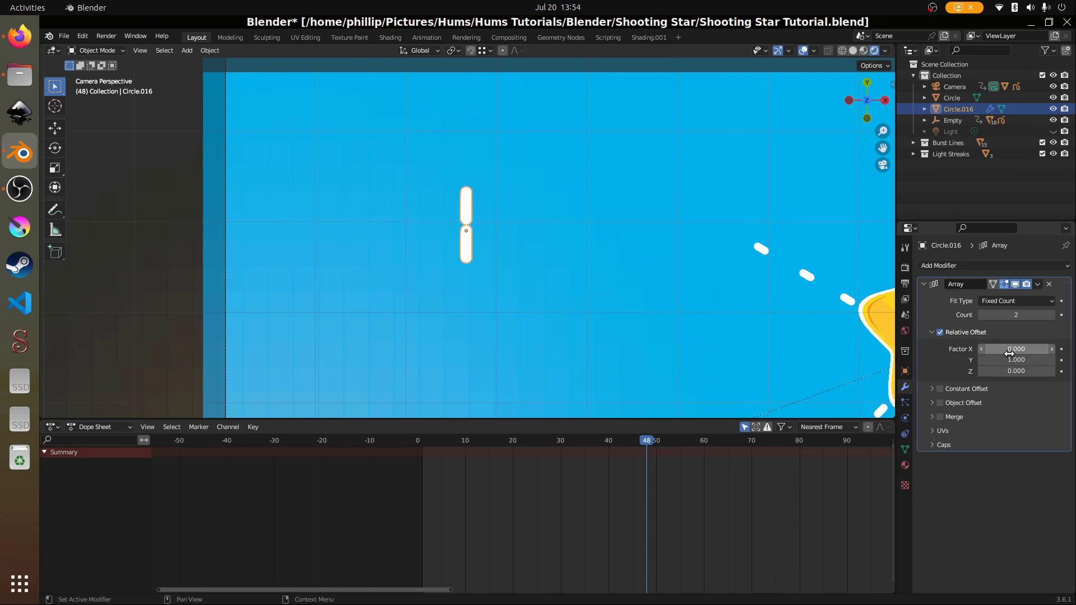
# Set the array count to 3 and widen the spacing to a relative Y offset of 2.3.
pyautogui.click(1051, 315)
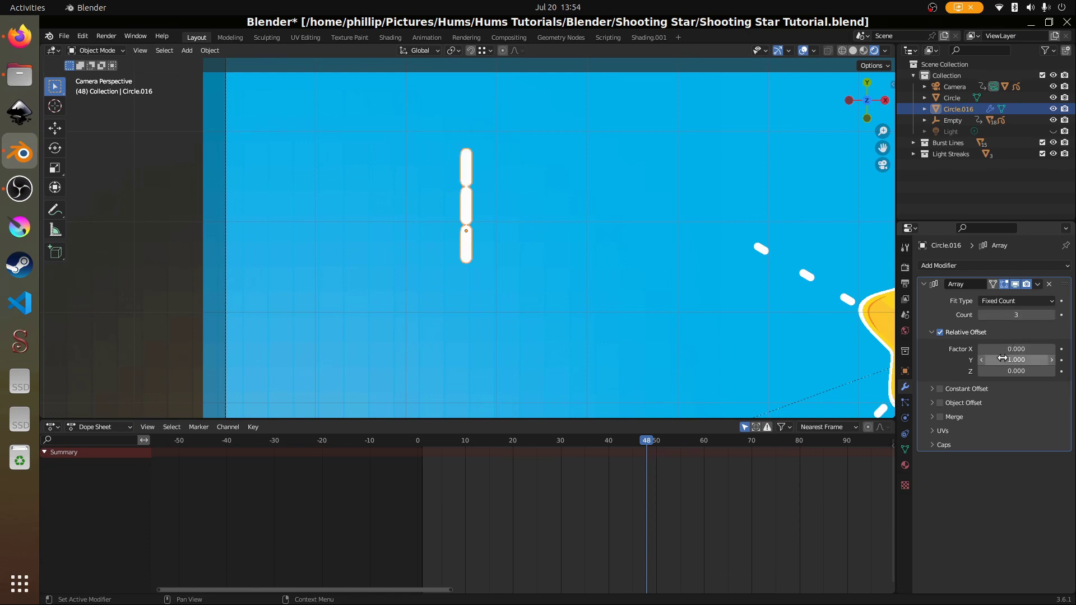
pyautogui.moveTo(1003, 359); pyautogui.dragTo(1031, 360)
pyautogui.scroll(-2, 444, 316)
pyautogui.scroll(-1, 443, 315)
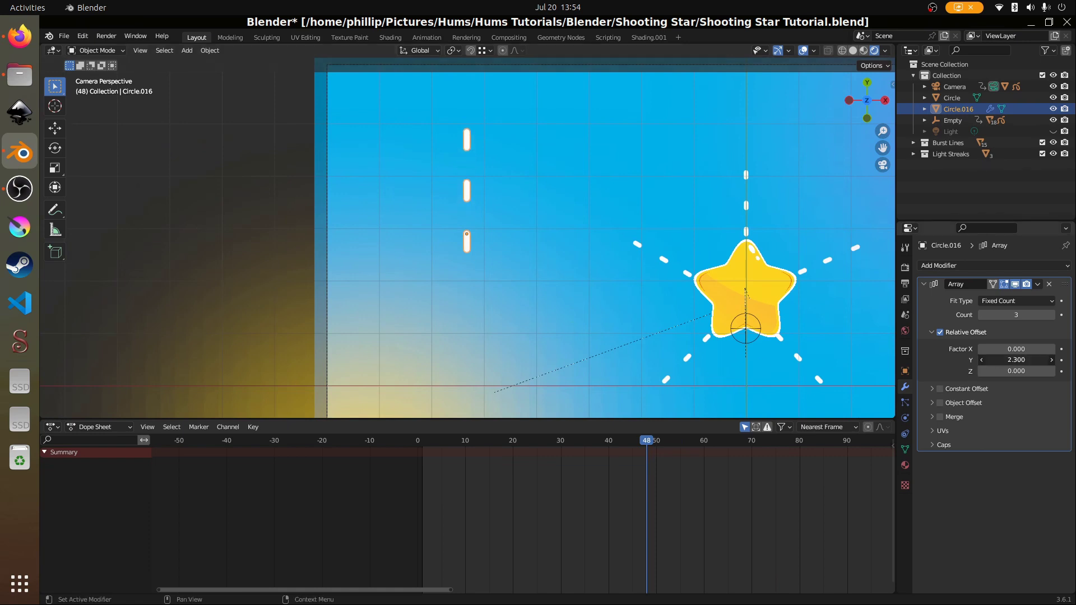
pyautogui.scroll(3, 463, 226)
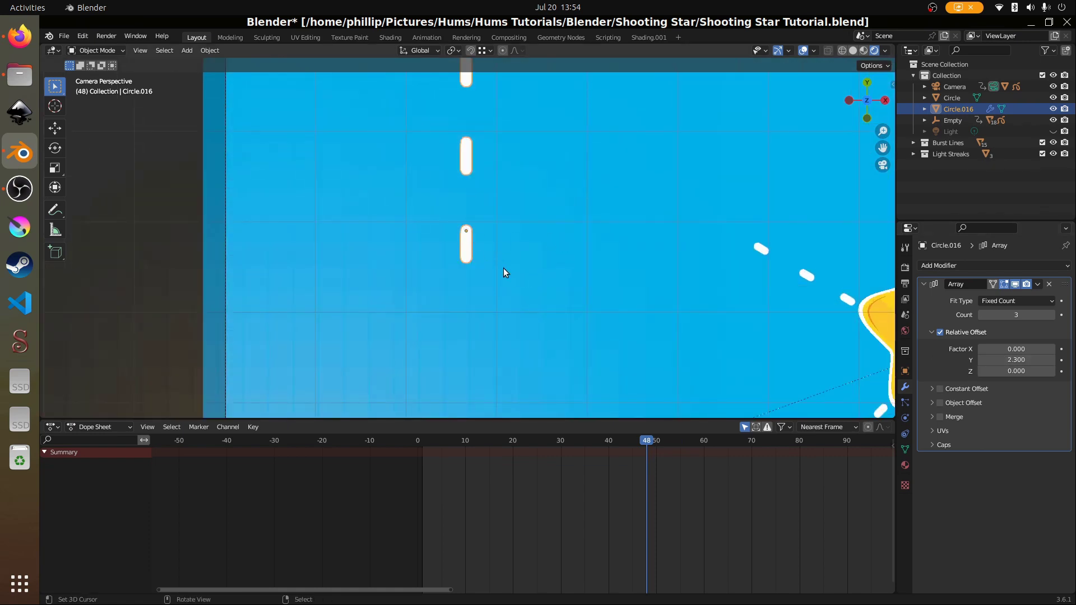
pyautogui.scroll(-3, 533, 226)
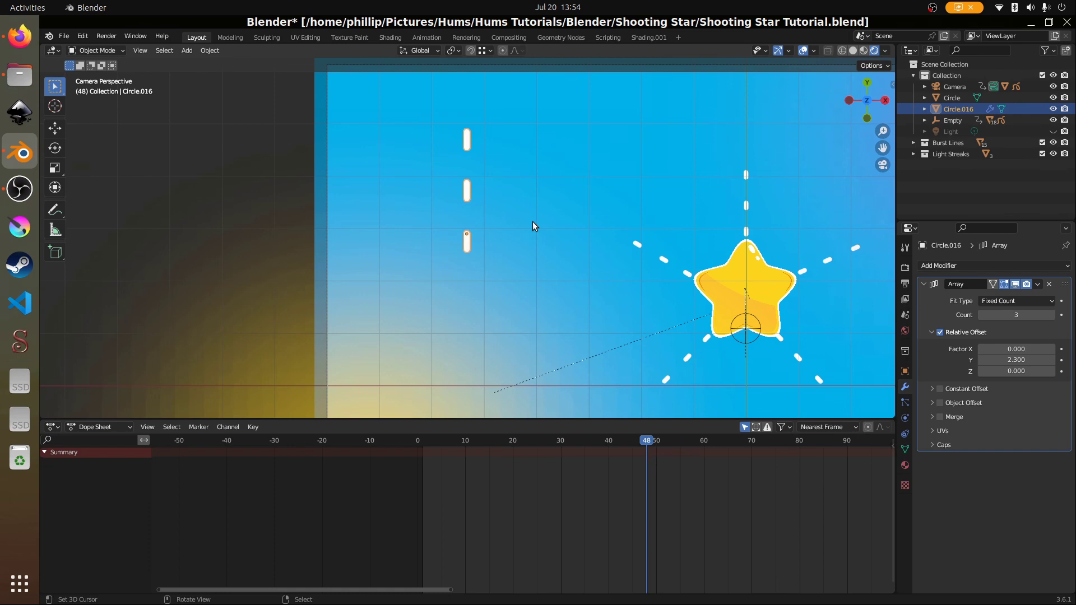
# Reduce the array count to 1 so only a single capsule remains.
pyautogui.click(982, 315)
pyautogui.click(982, 315)
pyautogui.scroll(3, 463, 240)
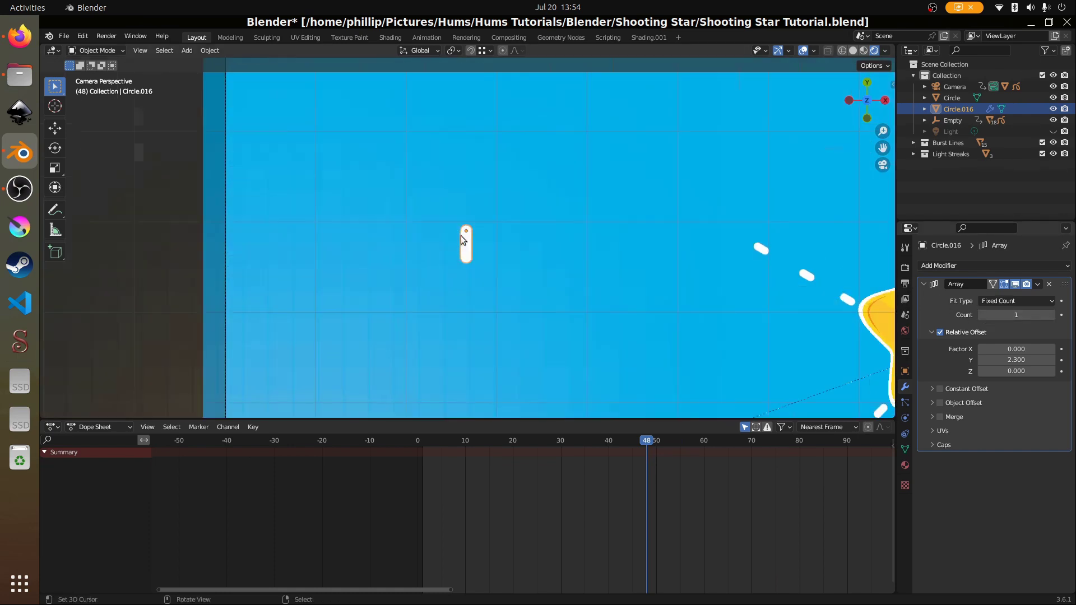
pyautogui.click(1050, 284)
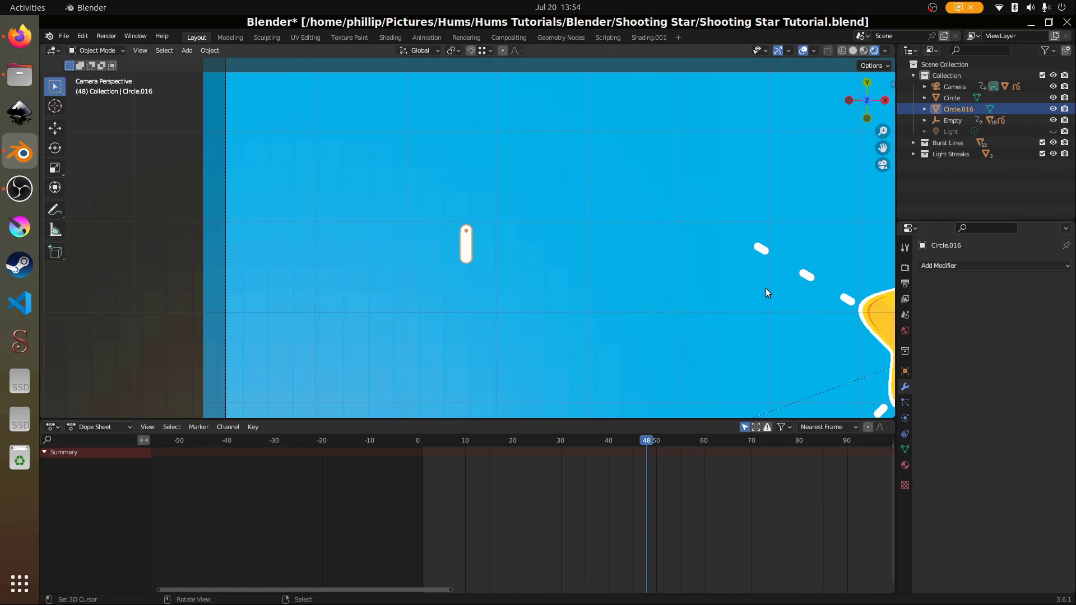
pyautogui.press('Tab')
pyautogui.scroll(3, 476, 242)
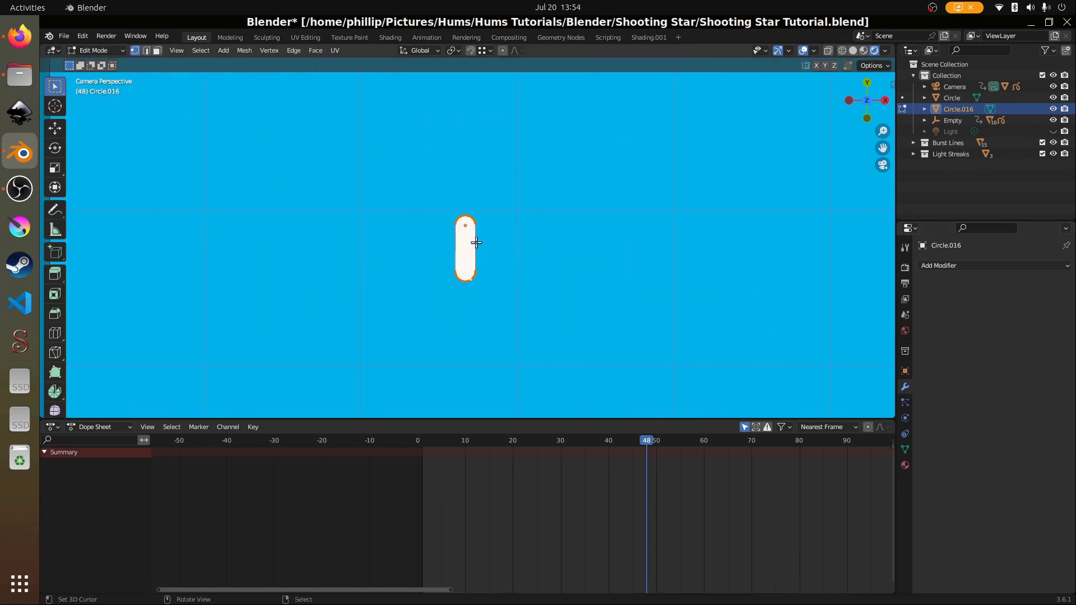
pyautogui.scroll(1, 476, 242)
pyautogui.press('Tab')
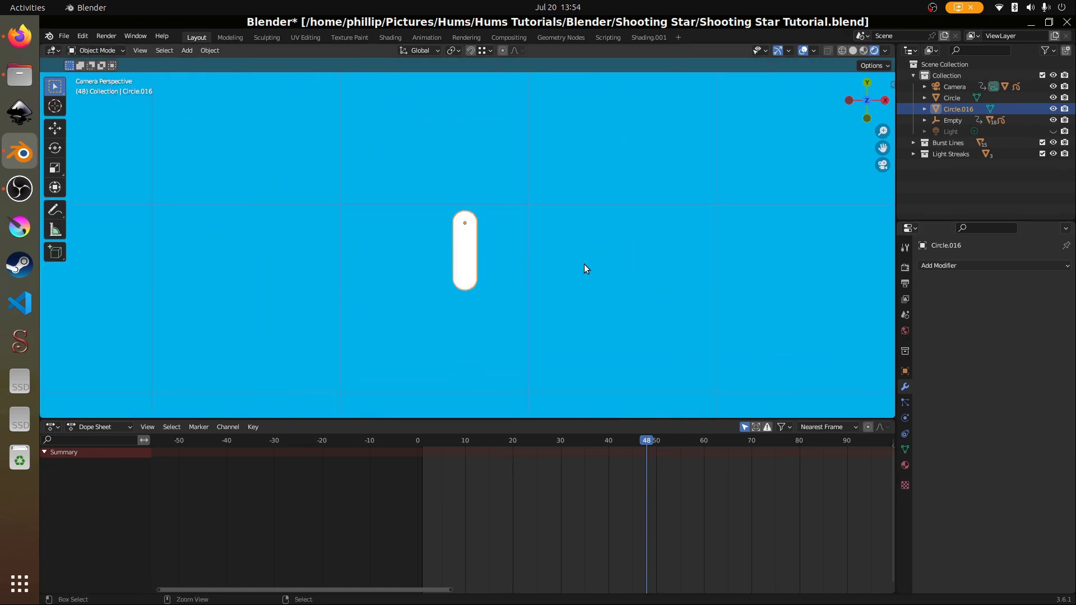
pyautogui.press('Tab')
pyautogui.click(976, 268)
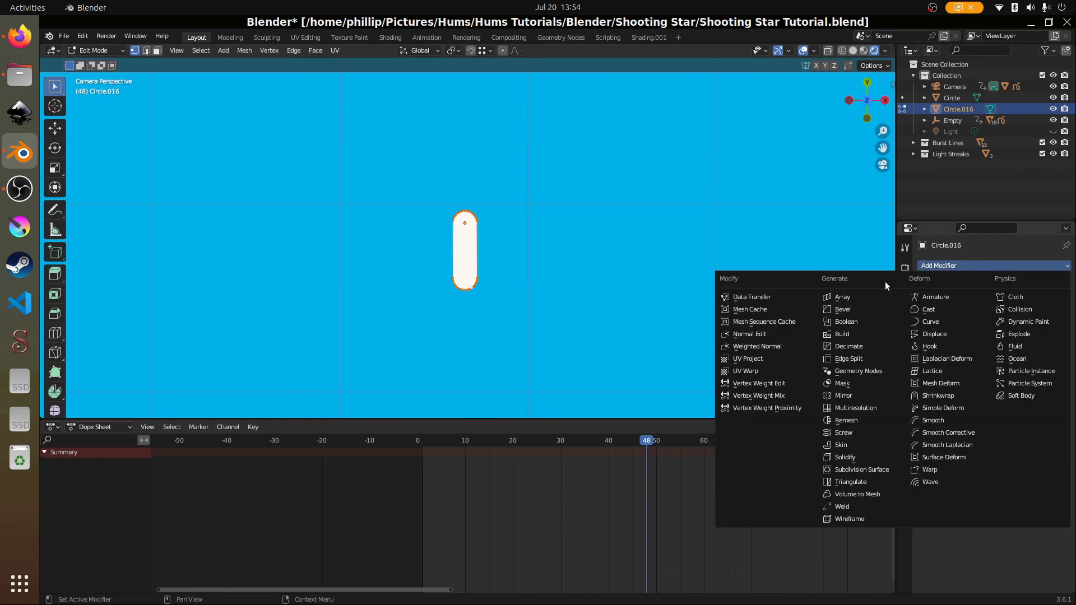
pyautogui.click(835, 298)
pyautogui.click(1036, 284)
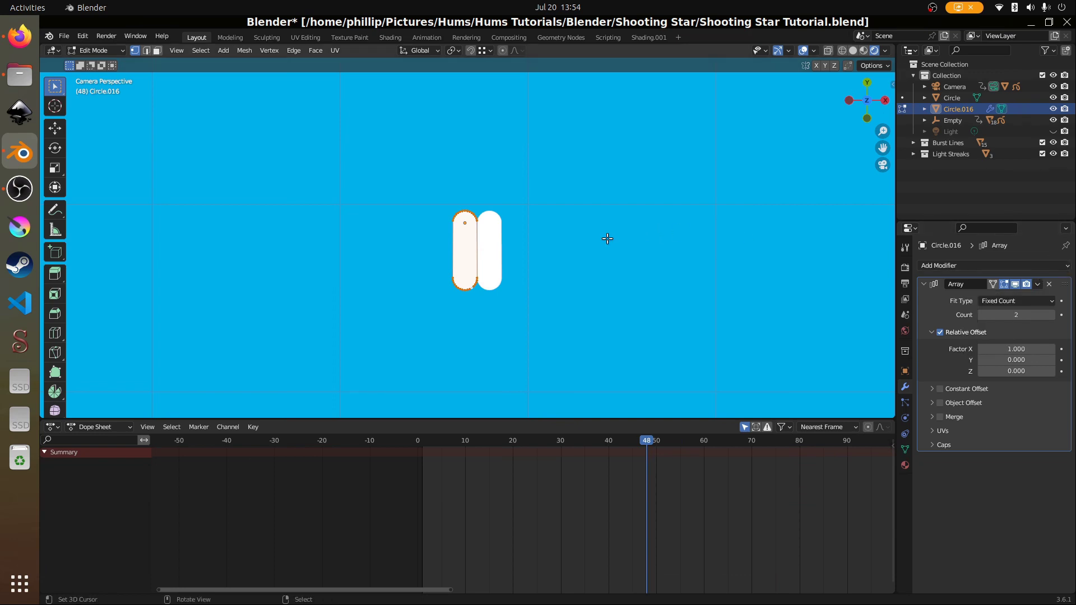
pyautogui.press('Tab')
pyautogui.hotkey('ctrl', 'z')
pyautogui.press('Tab')
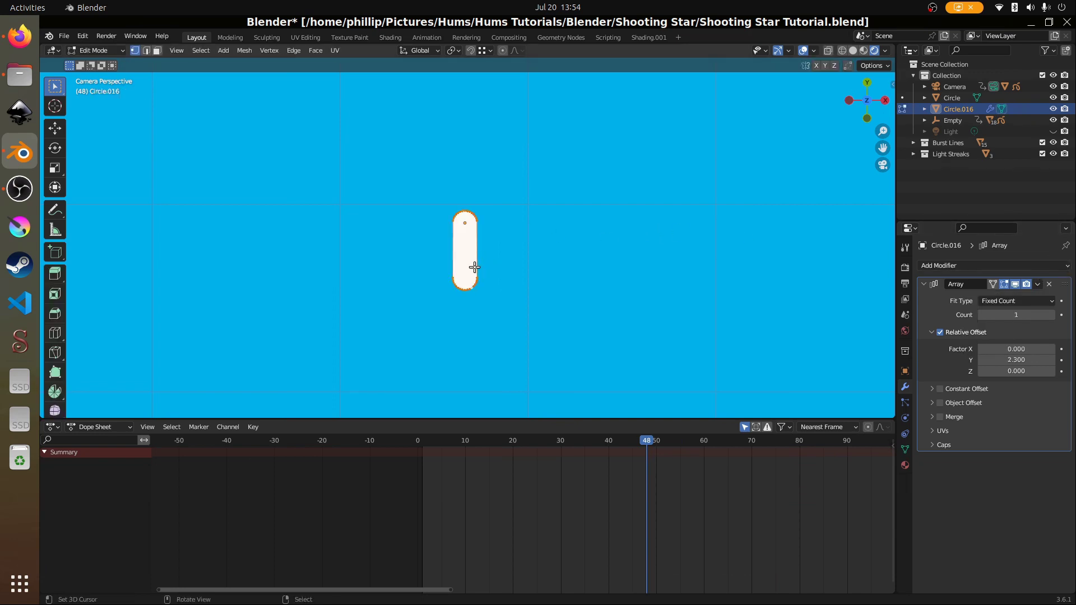
# Add a basis shape key and two further shape keys to the capsule mesh.
pyautogui.click(905, 450)
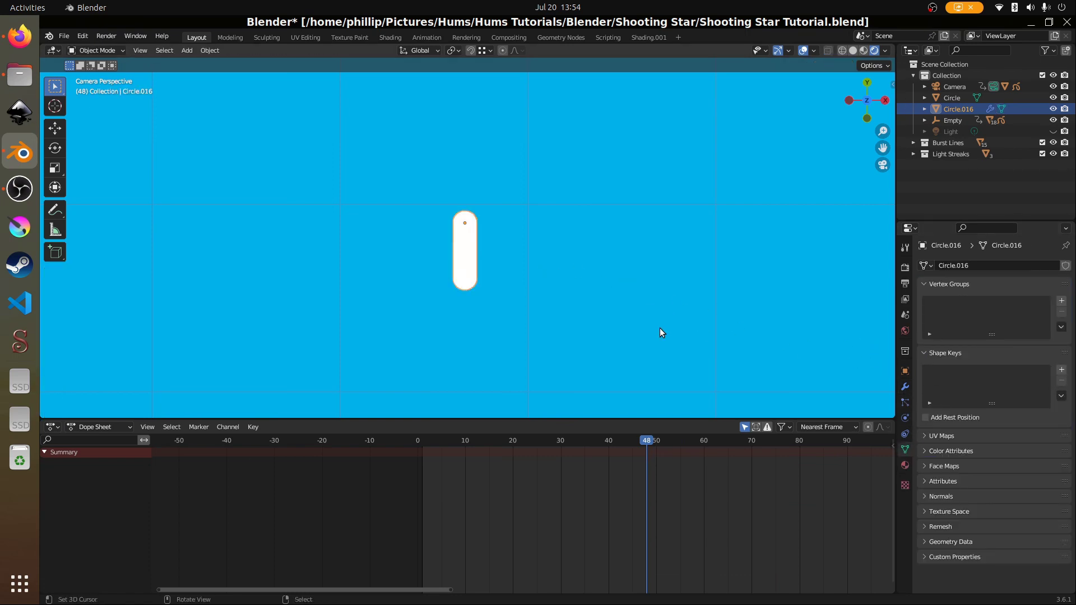
pyautogui.press('Tab')
pyautogui.click(1063, 371)
pyautogui.click(1062, 371)
pyautogui.press('Tab')
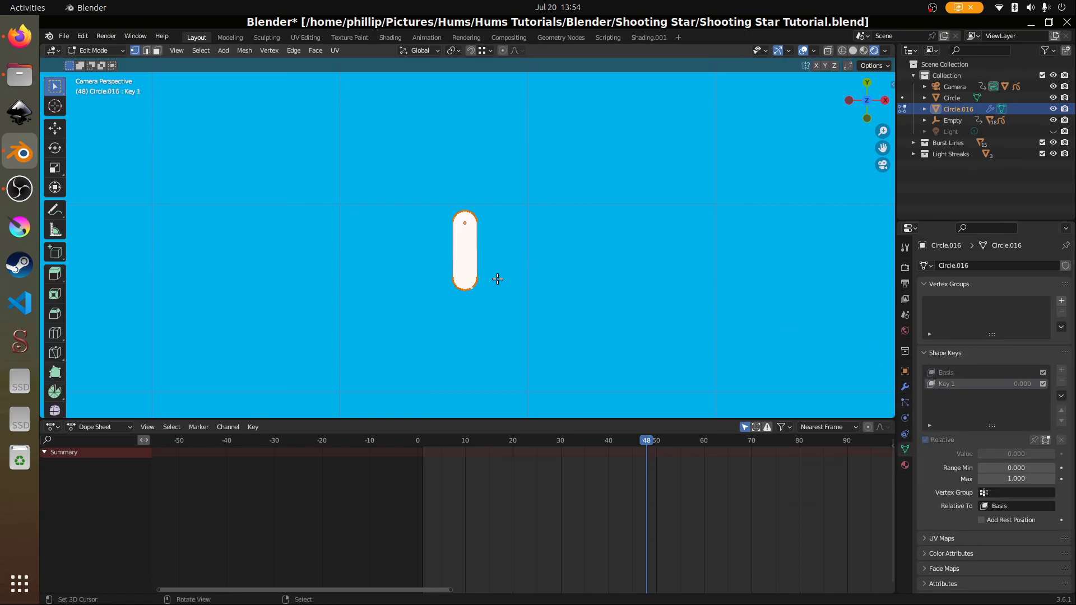
pyautogui.scroll(3, 471, 252)
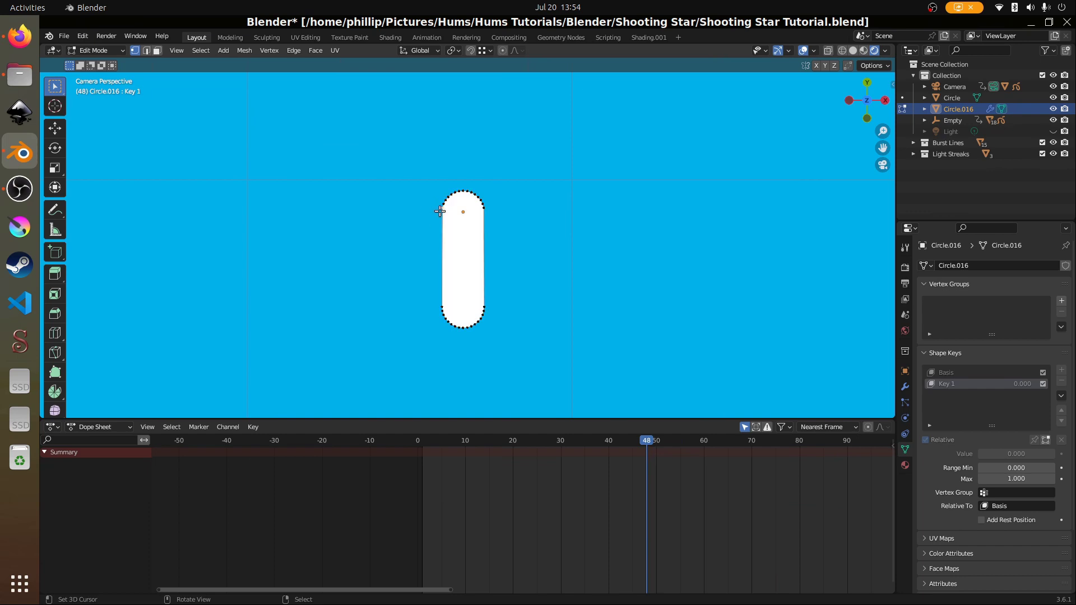
pyautogui.scroll(2, 487, 221)
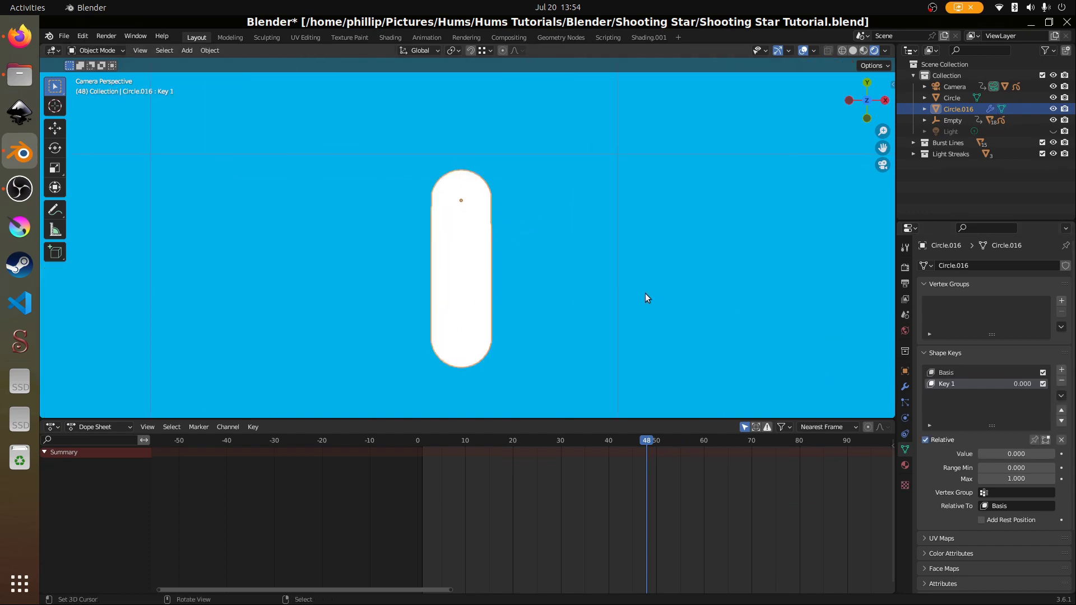
pyautogui.click(1062, 370)
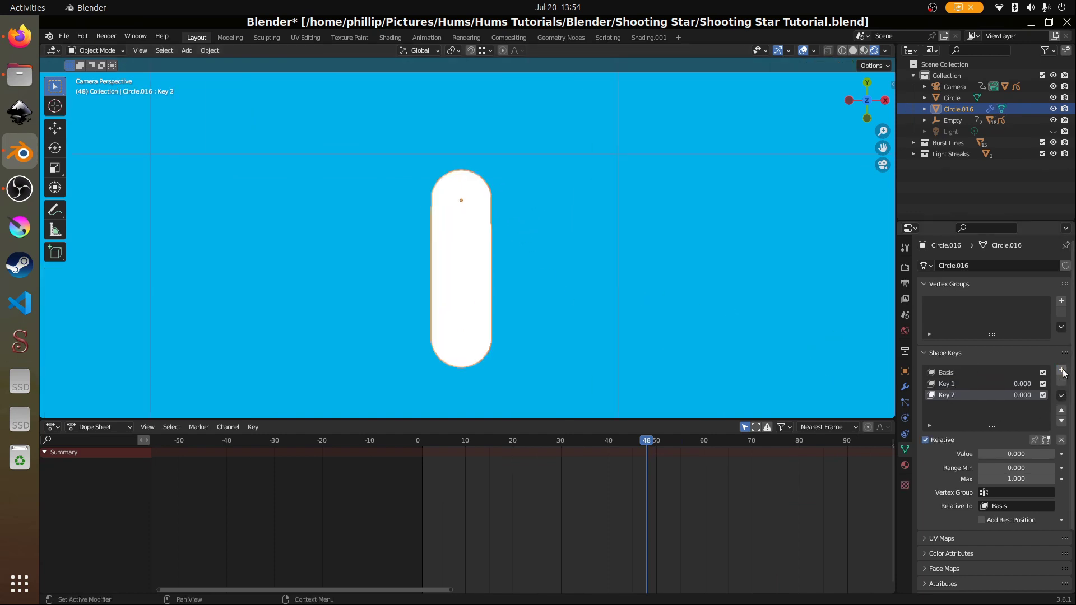
# In shape key Key 2, collapse the capsule into a circle by moving its lower vertices up about 0.29 m along Y.
pyautogui.press('Tab')
pyautogui.scroll(1, 463, 208)
pyautogui.scroll(1, 463, 208)
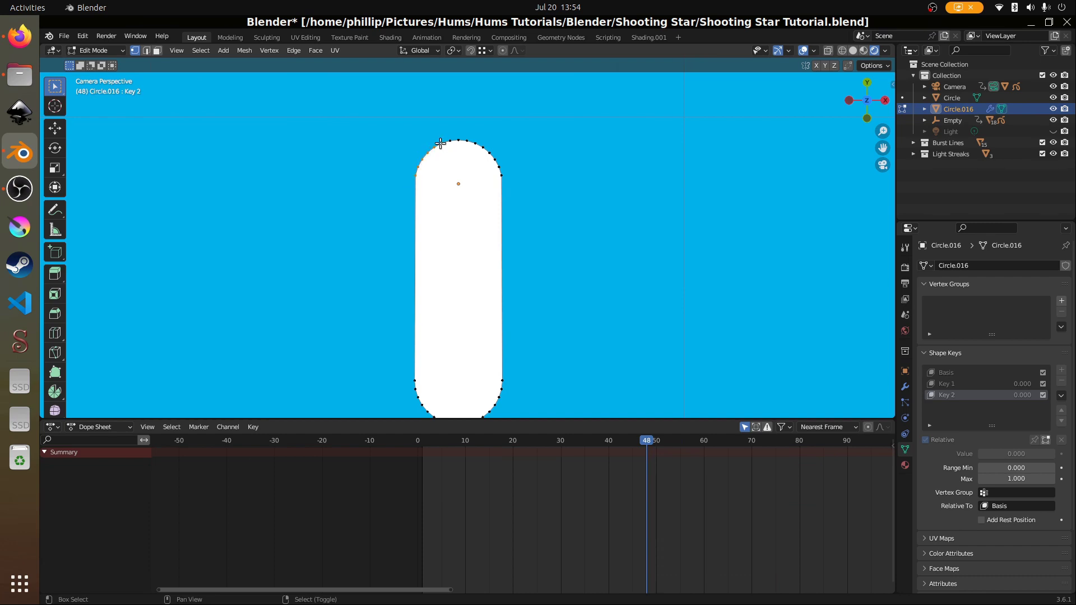
pyautogui.hotkey('alt', 'a')
pyautogui.scroll(-3, 463, 235)
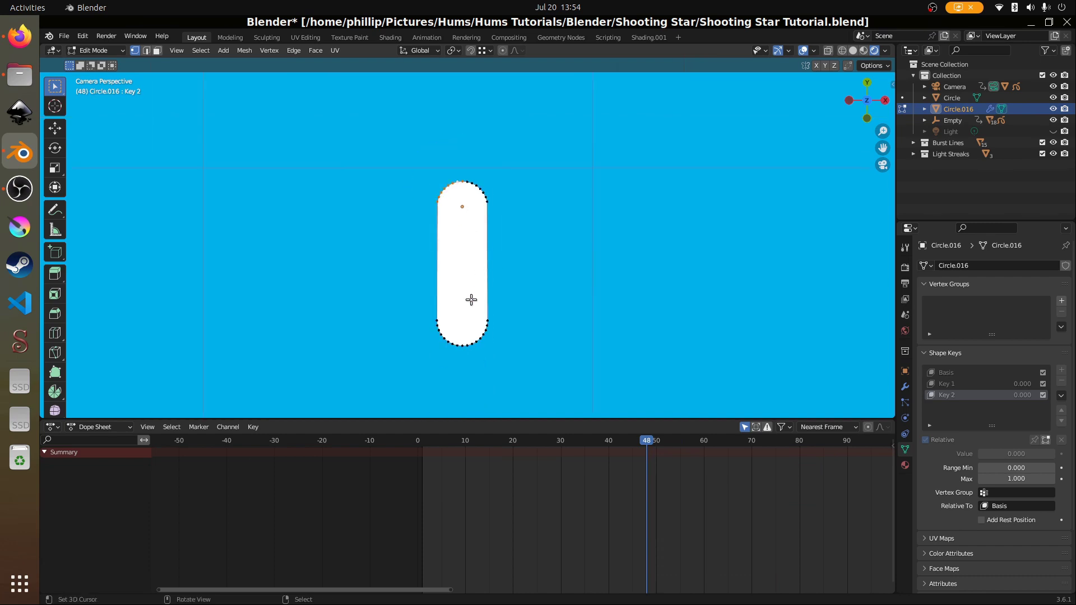
pyautogui.press('b')
pyautogui.moveTo(393, 307); pyautogui.dragTo(530, 371)
pyautogui.press('g')
pyautogui.press('y')
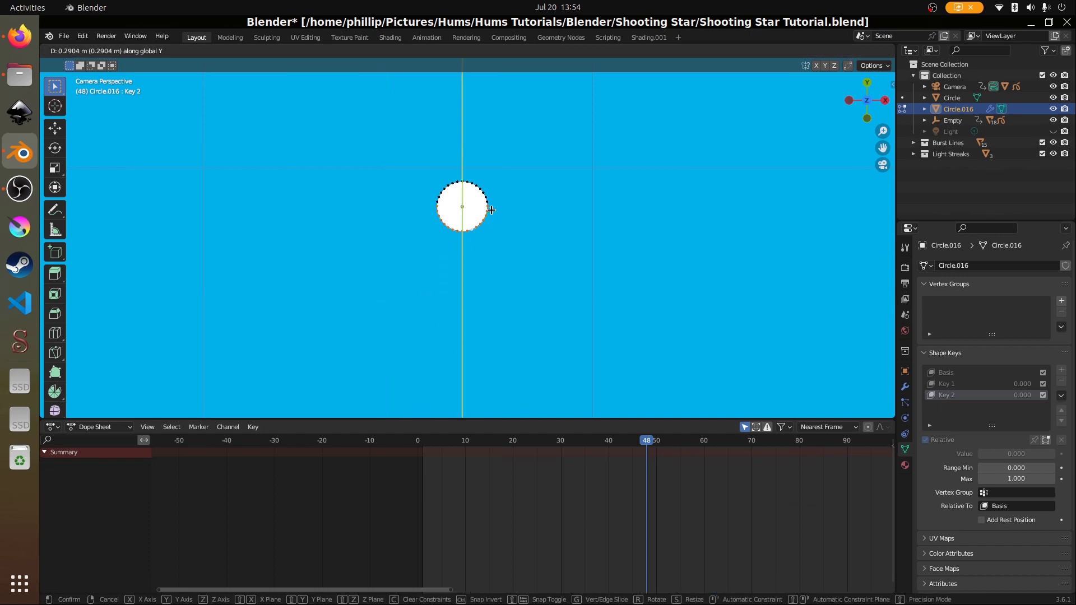
pyautogui.click(492, 208)
pyautogui.press('Tab')
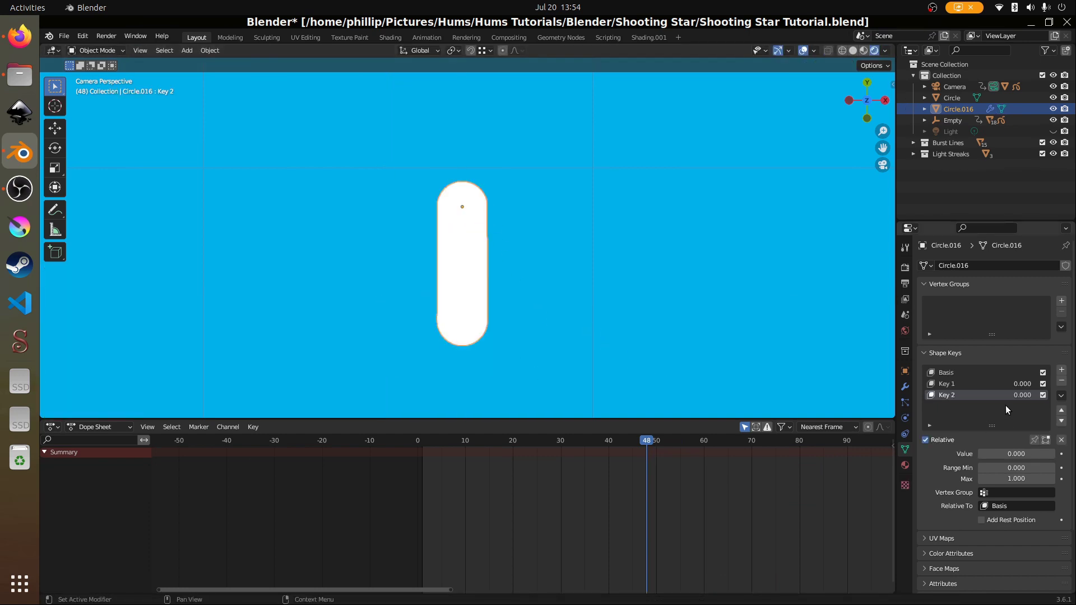
# In shape key Key 1, collapse the capsule into a circle by moving its lower vertices up about 0.29 m along Y.
pyautogui.click(991, 383)
pyautogui.press('Tab')
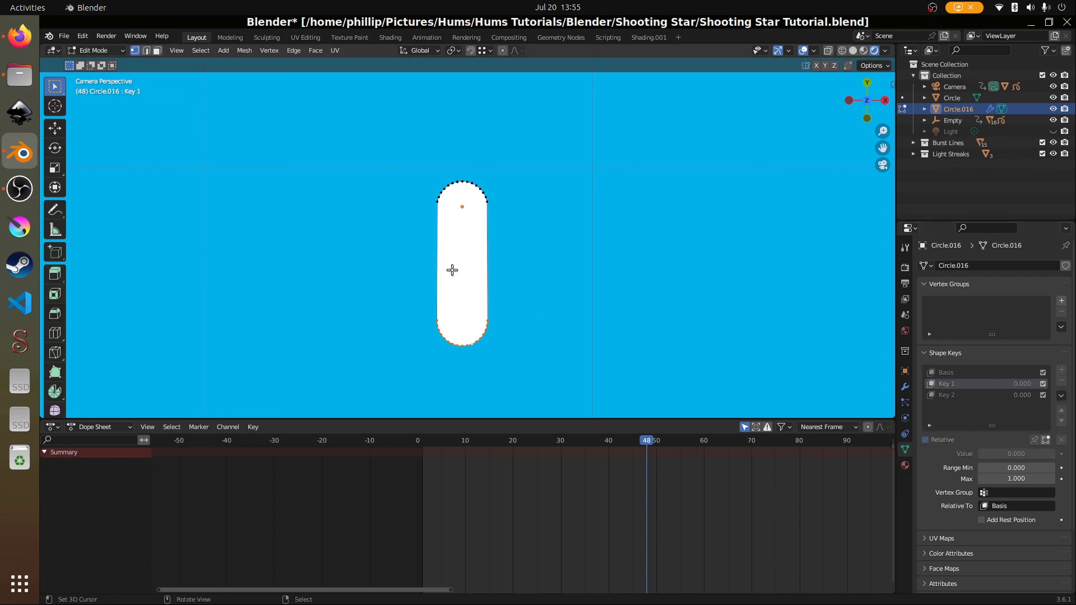
pyautogui.press('g')
pyautogui.press('y')
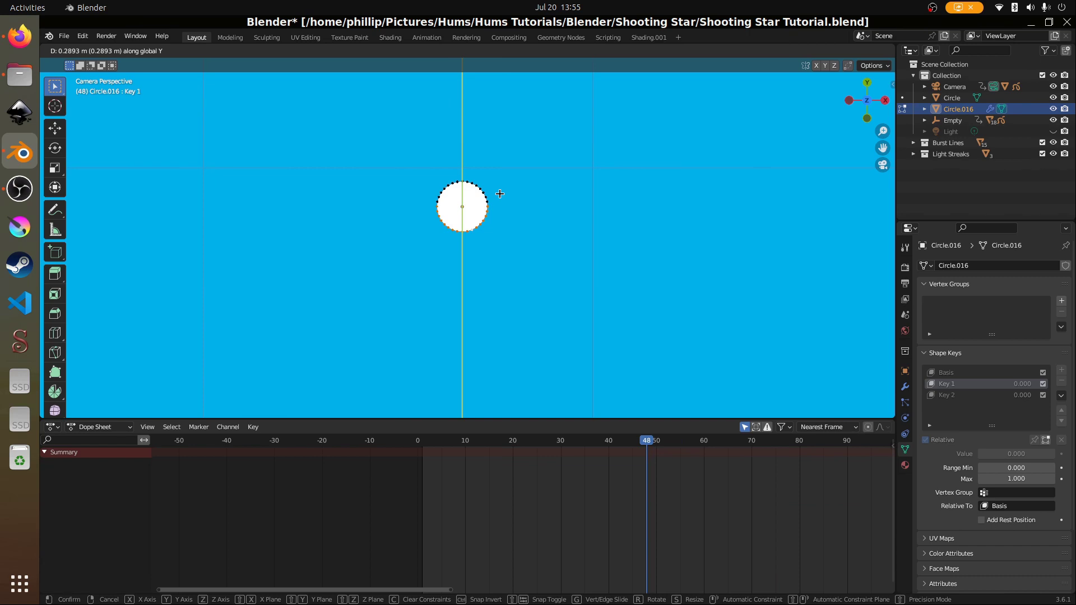
pyautogui.click(500, 193)
pyautogui.press('Tab')
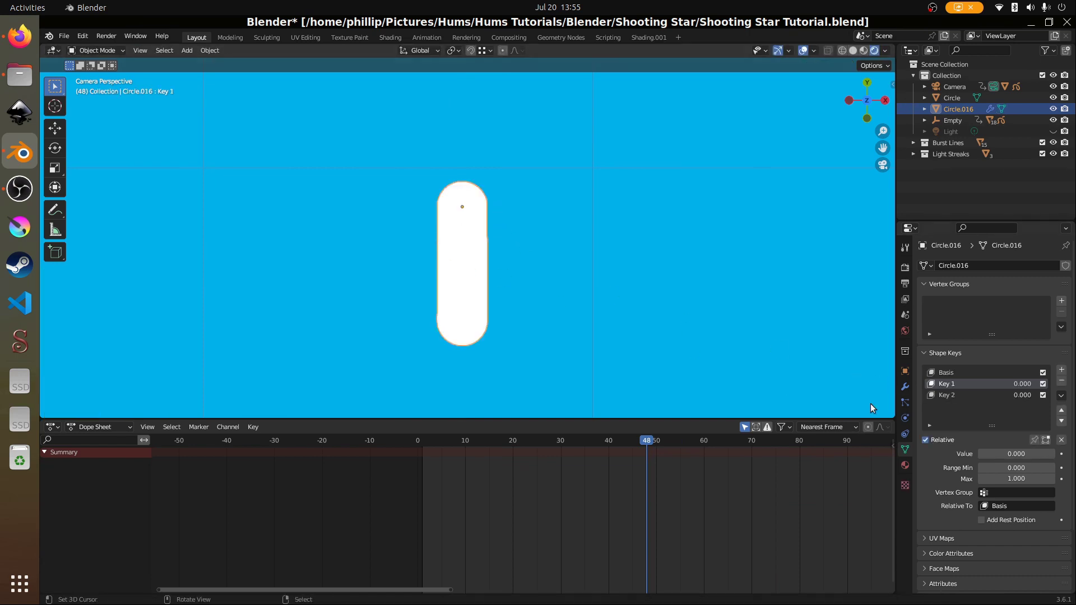
# In shape key Key 2, move the lower half of the circle slightly down along Y to even out its roundness.
pyautogui.click(970, 396)
pyautogui.press('Tab')
pyautogui.scroll(3, 460, 182)
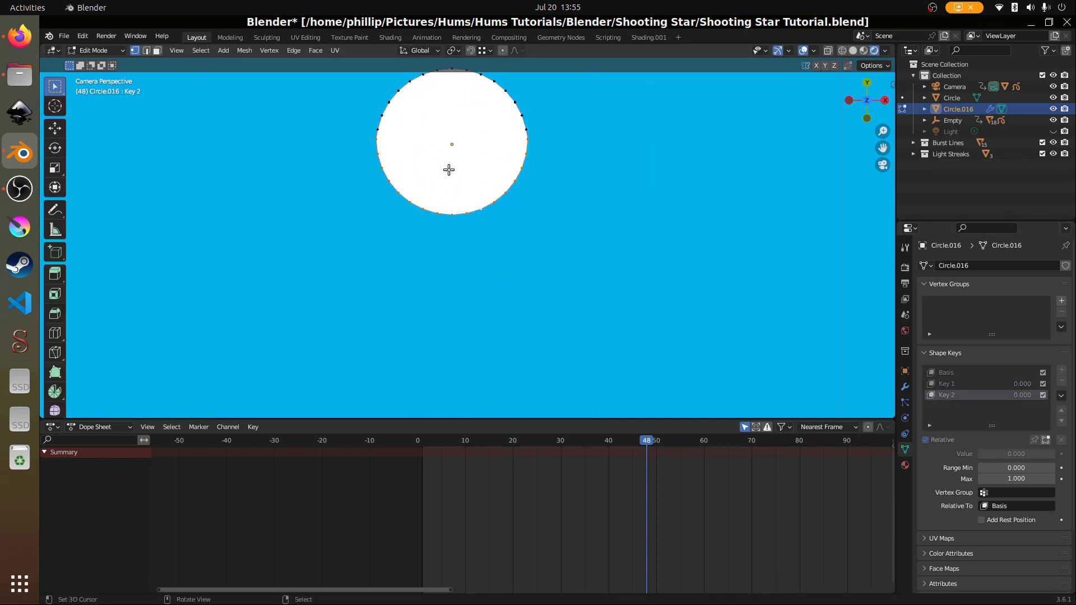
pyautogui.keyDown('shift'); pyautogui.moveTo(449, 169); pyautogui.dragTo(426, 292, button='middle'); pyautogui.keyUp('shift')
pyautogui.scroll(2, 461, 311)
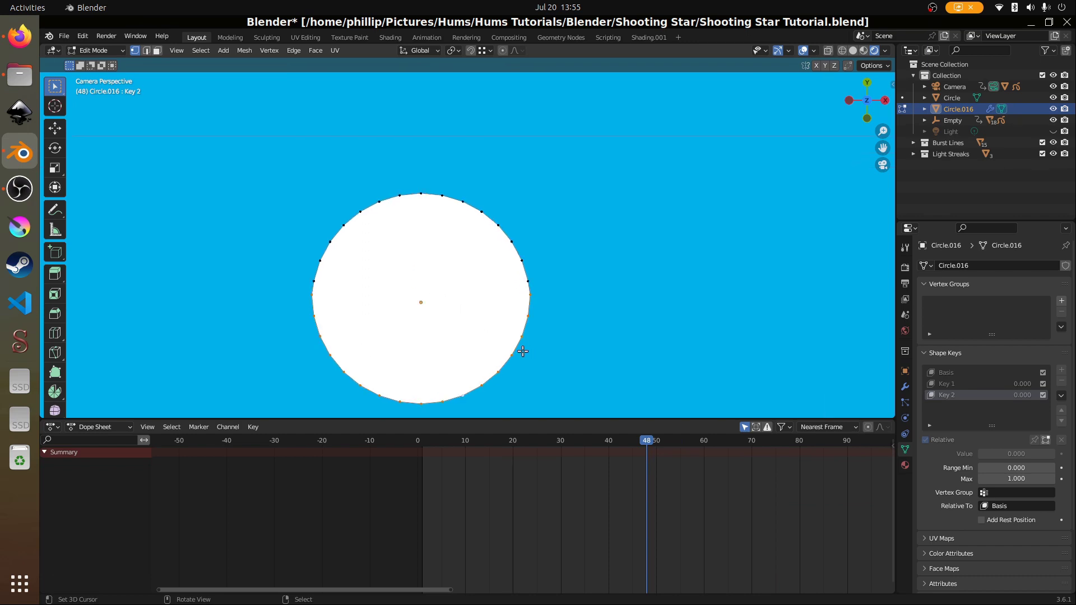
pyautogui.scroll(1, 523, 351)
pyautogui.keyDown('shift'); pyautogui.moveTo(523, 352); pyautogui.dragTo(603, 284, button='middle'); pyautogui.keyUp('shift')
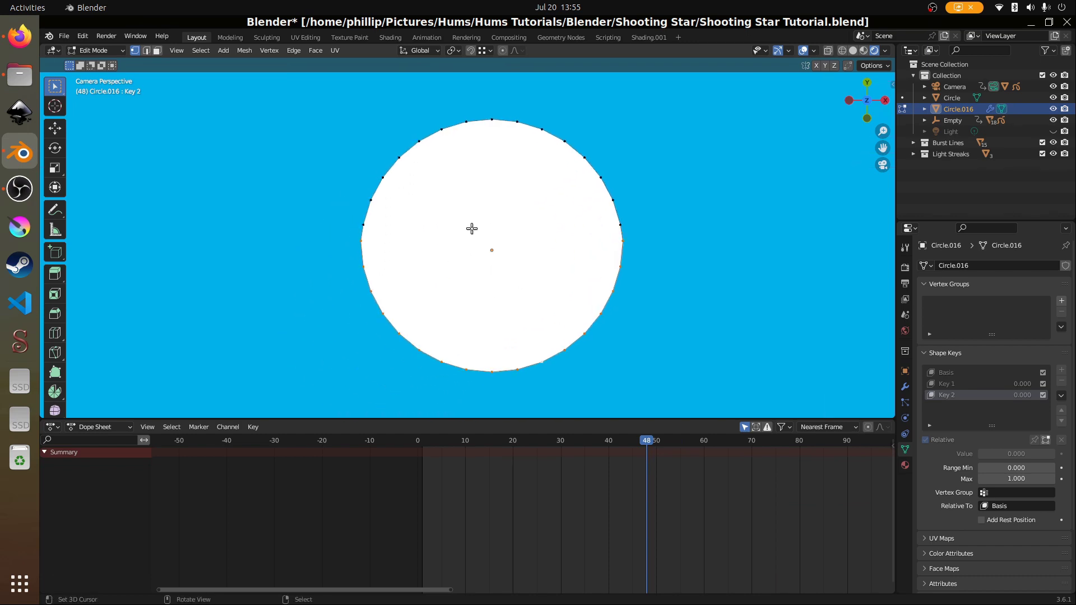
pyautogui.moveTo(327, 298); pyautogui.dragTo(661, 163)
pyautogui.press('g')
pyautogui.press('y')
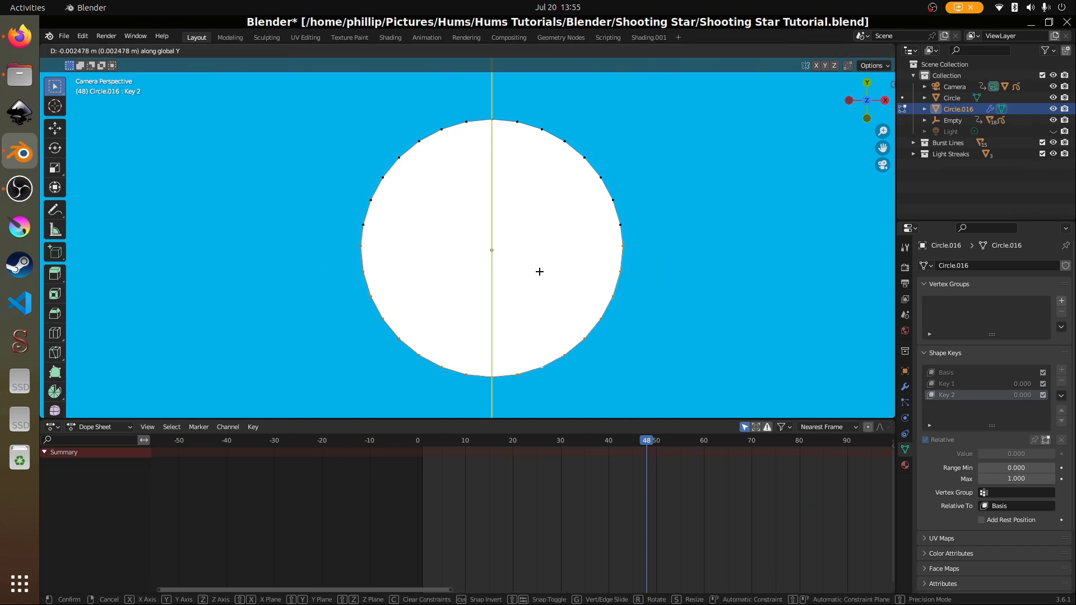
pyautogui.click(540, 277)
# Box-select the circle's vertices in Key 2, leaving out the topmost one, and scale them to 0.
pyautogui.press('b')
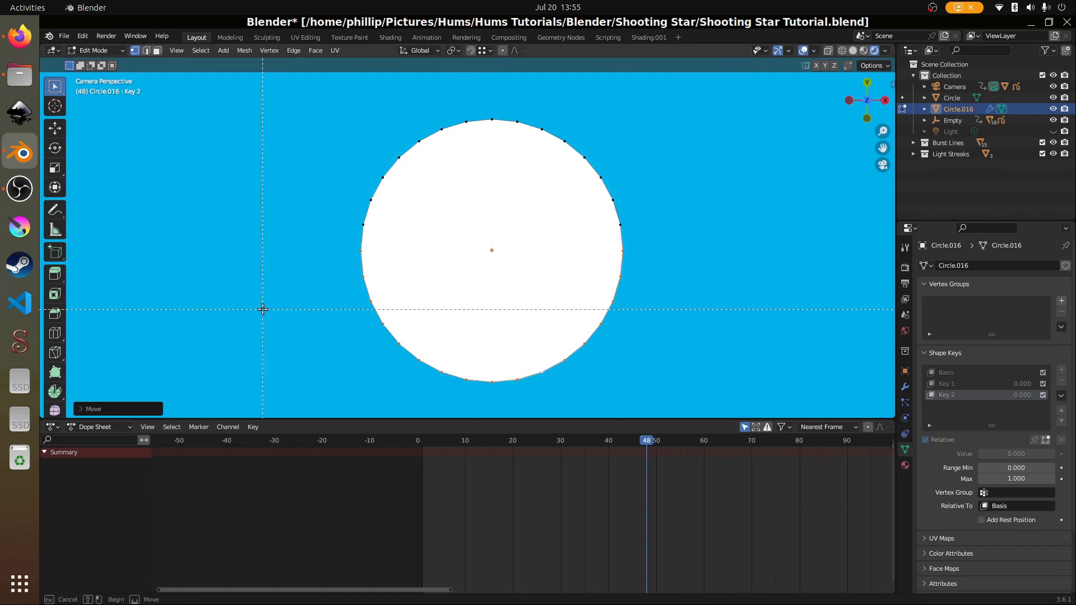
pyautogui.moveTo(262, 309); pyautogui.dragTo(734, 122)
pyautogui.scroll(-2, 516, 179)
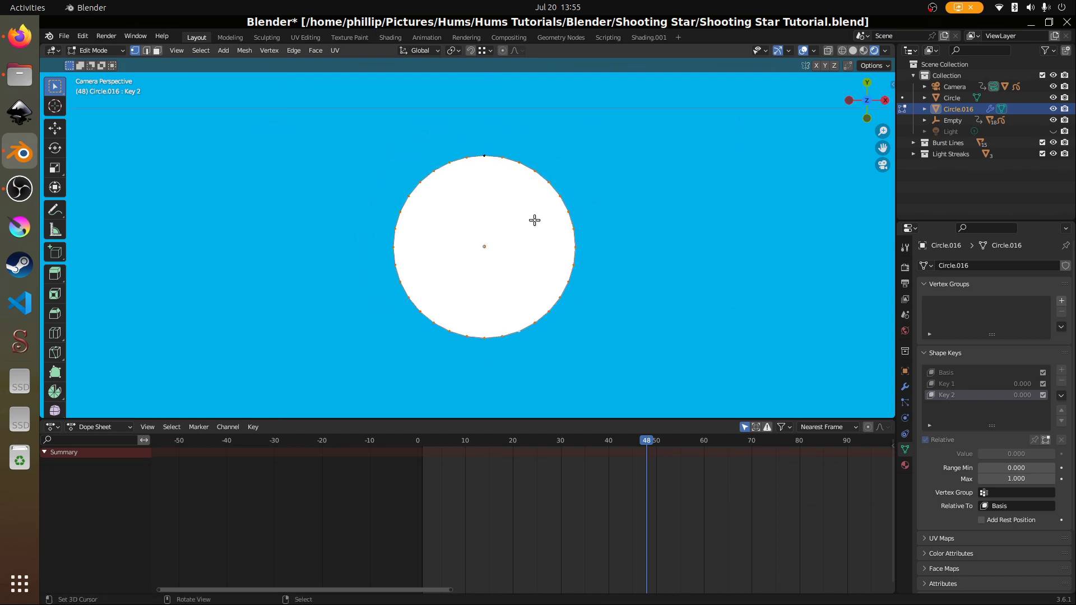
pyautogui.press('s')
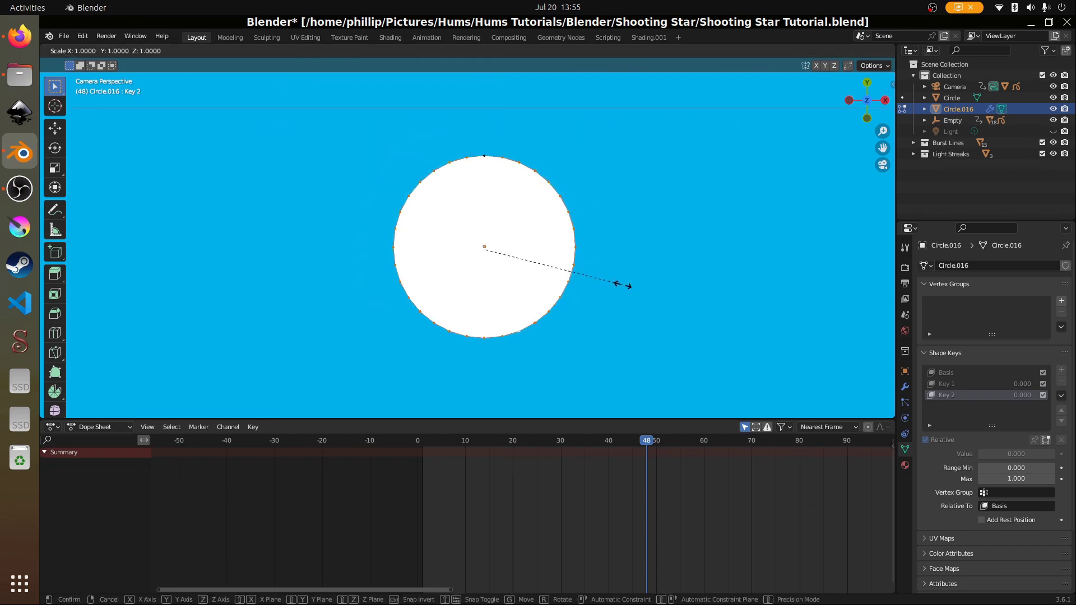
pyautogui.press('0')
pyautogui.press('Return')
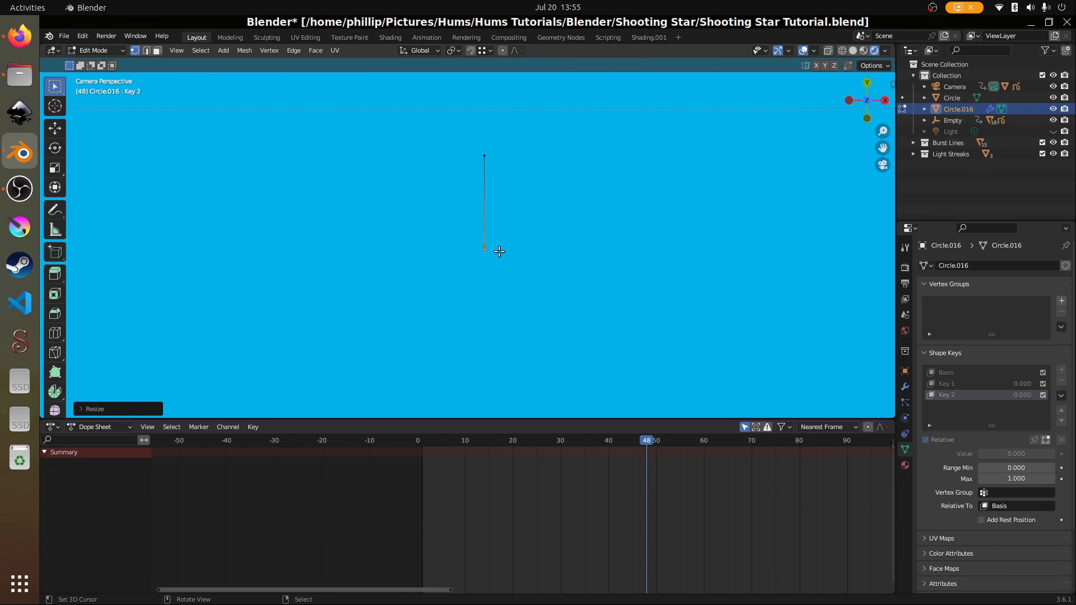
# Turn on snapping, move the collapsed vertices onto the remaining top vertex, and leave Edit Mode.
pyautogui.click(487, 50)
pyautogui.press('g')
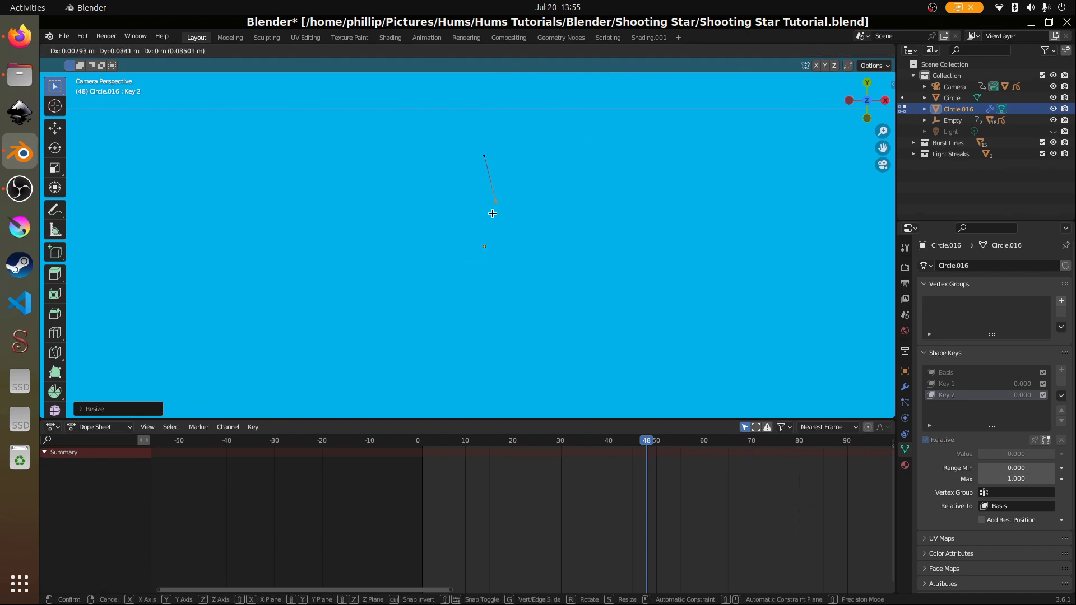
pyautogui.click(489, 148)
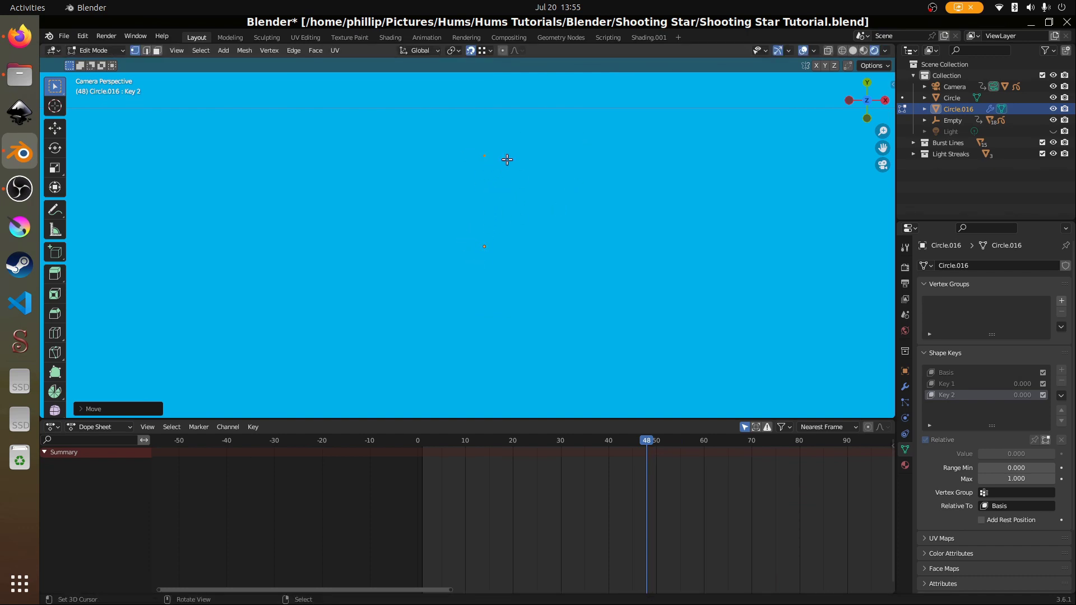
pyautogui.keyDown('shift'); pyautogui.moveTo(516, 144); pyautogui.dragTo(504, 226, button='middle'); pyautogui.keyUp('shift')
pyautogui.press('Tab')
pyautogui.scroll(-6, 499, 262)
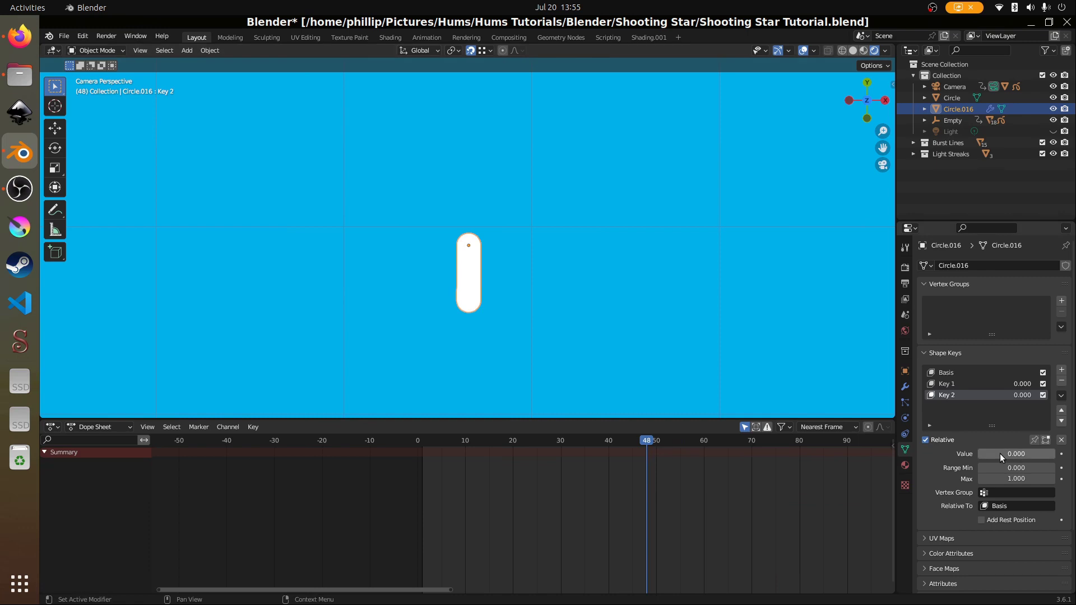
# Preview the shape keys by varying their values, leaving Key 1 at 1 and Key 2 at 0.
pyautogui.moveTo(1002, 457); pyautogui.dragTo(1053, 454)
pyautogui.click(987, 386)
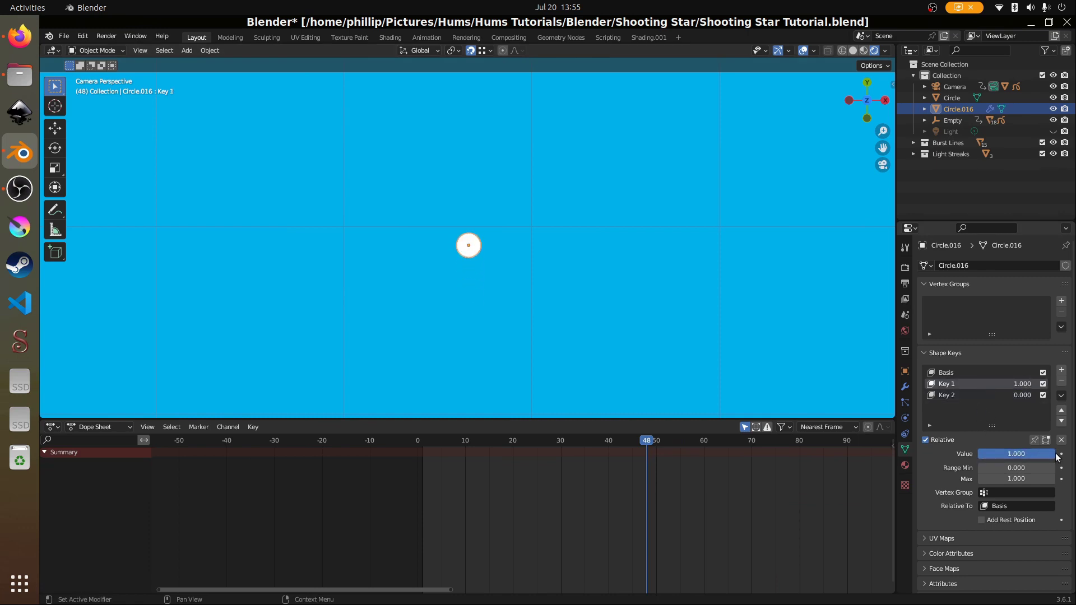
pyautogui.click(973, 396)
pyautogui.moveTo(982, 454)
pyautogui.mouseDown()
pyautogui.moveTo(1054, 454)
pyautogui.moveTo(978, 453)
pyautogui.mouseUp()
# Go to frame 59 and move the white circle closer to the star, into the open sky beside it.
pyautogui.scroll(-4, 546, 485)
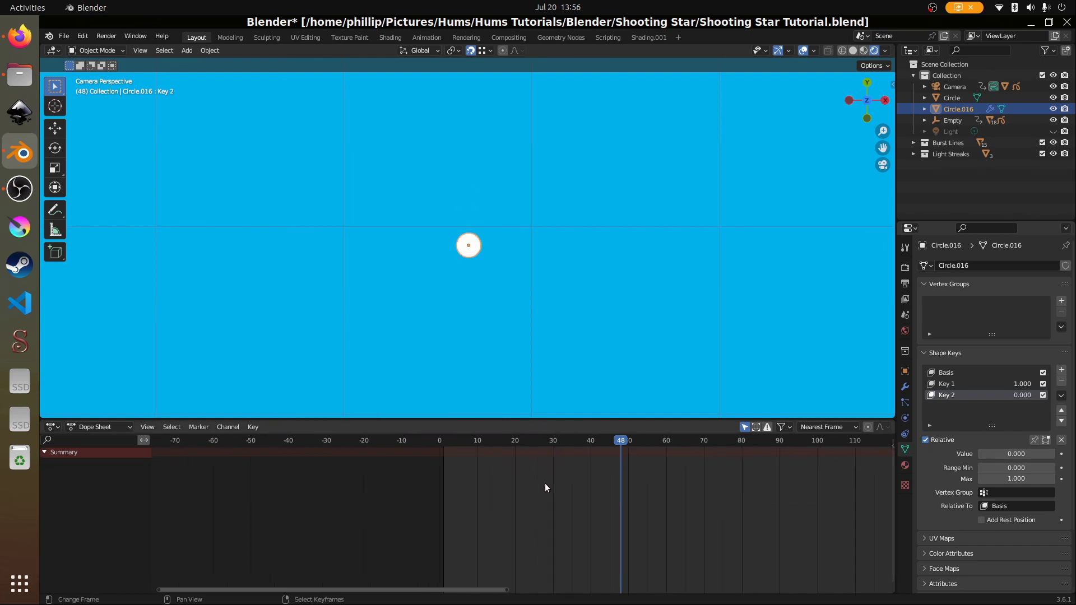
pyautogui.scroll(-2, 546, 485)
pyautogui.moveTo(564, 441)
pyautogui.mouseDown()
pyautogui.moveTo(550, 443)
pyautogui.moveTo(583, 448)
pyautogui.mouseUp()
pyautogui.scroll(-8, 482, 311)
pyautogui.scroll(3, 481, 276)
pyautogui.press('g')
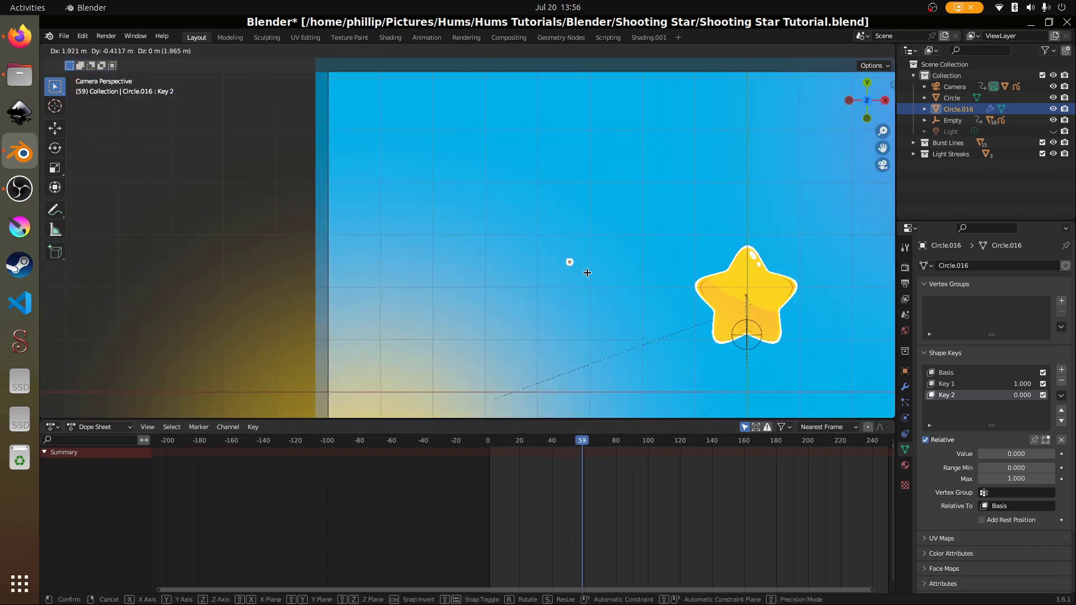
pyautogui.click(638, 293)
pyautogui.scroll(4, 656, 309)
pyautogui.keyDown('shift'); pyautogui.moveTo(579, 315); pyautogui.dragTo(378, 325, button='middle'); pyautogui.keyUp('shift')
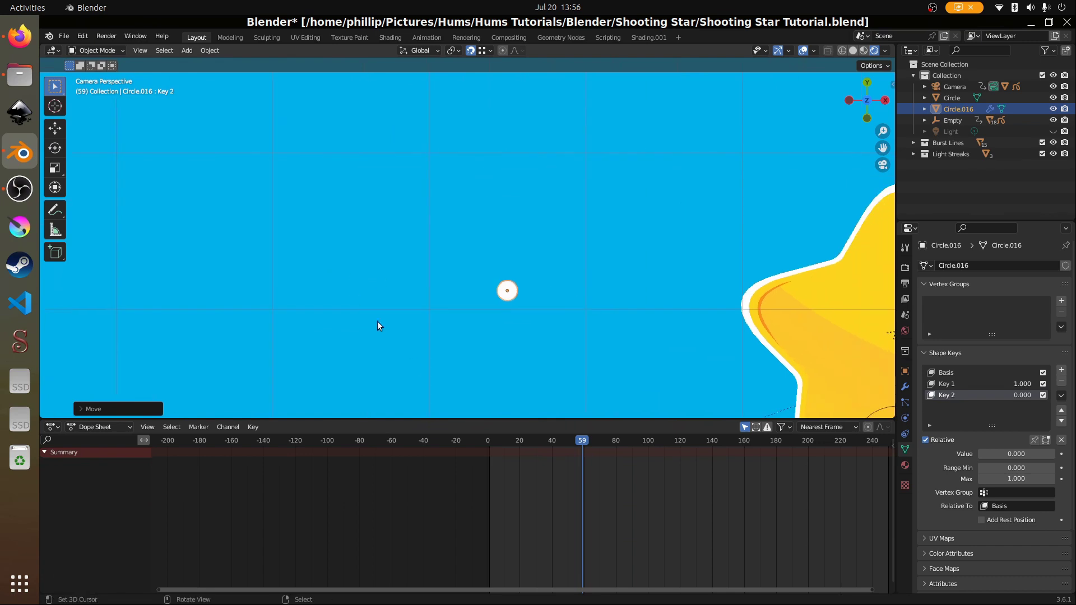
# At frame 60, set the Key 1 value to 0 and insert a keyframe for it.
pyautogui.click(584, 448)
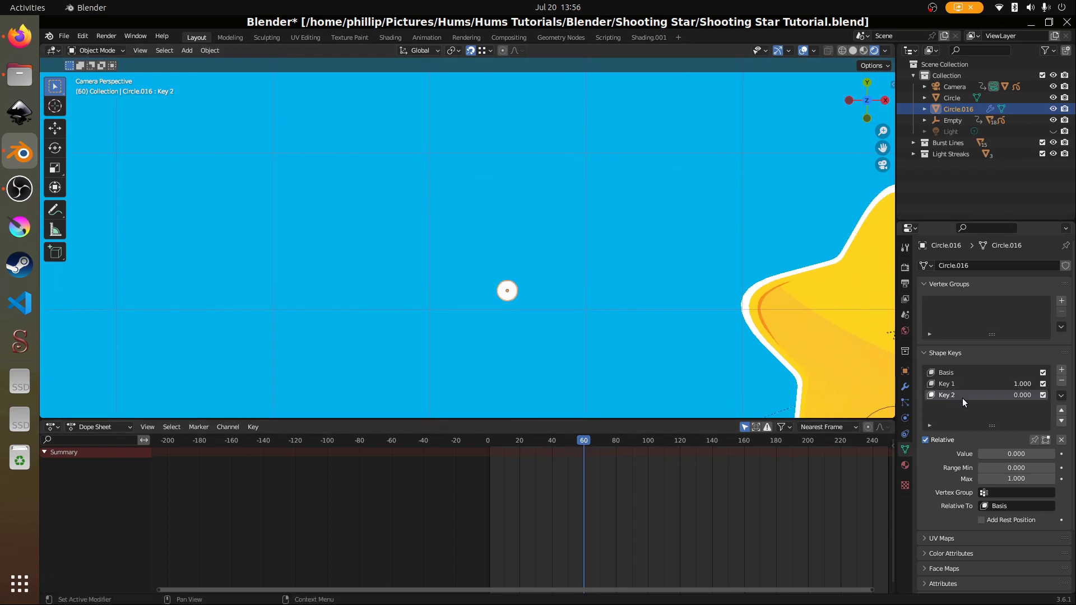
pyautogui.click(973, 386)
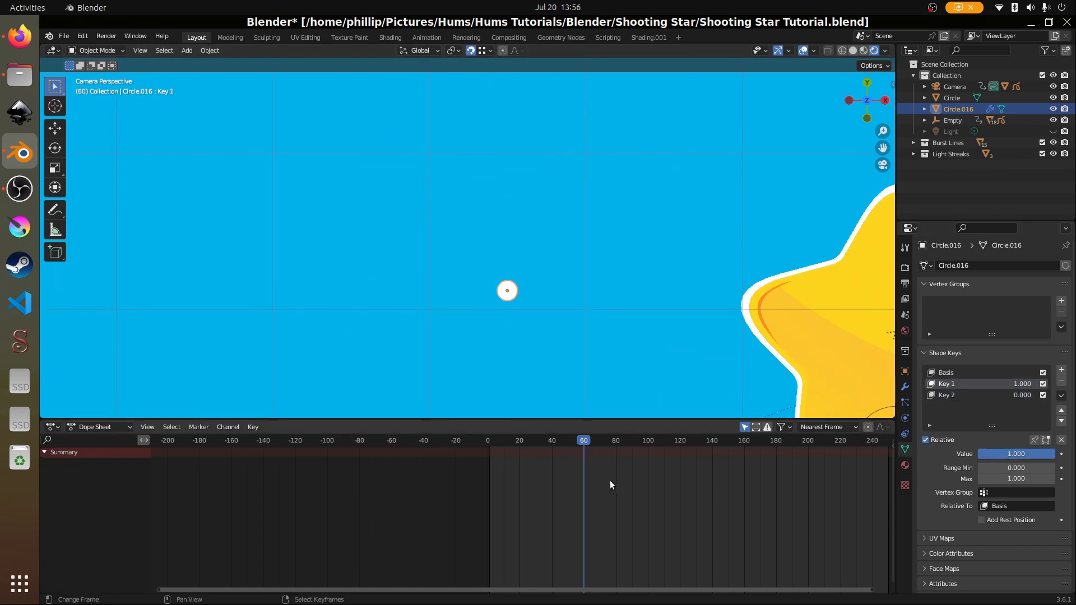
pyautogui.moveTo(986, 455); pyautogui.dragTo(974, 453)
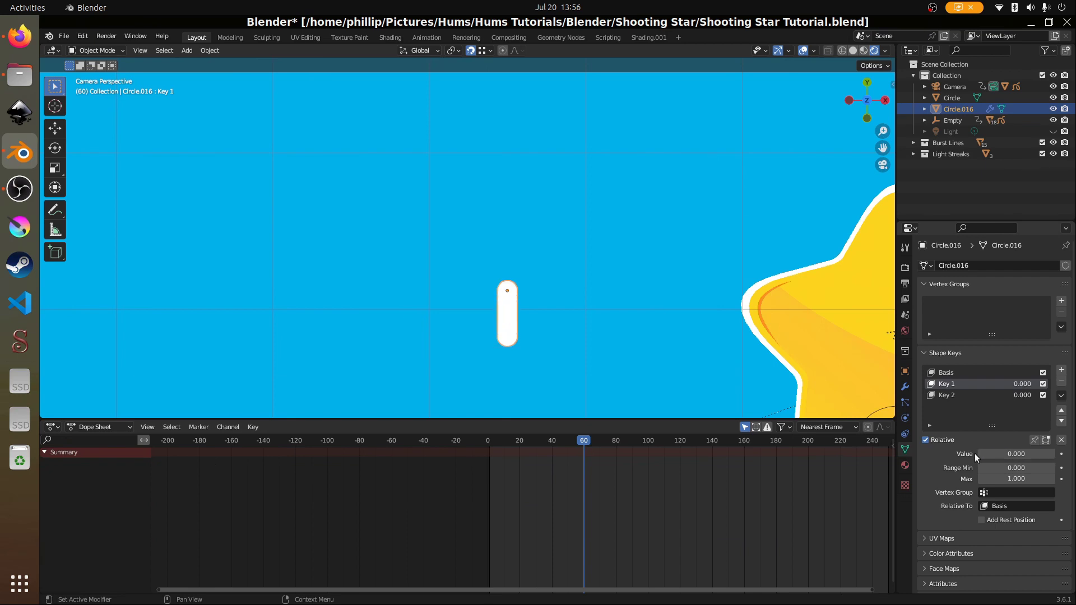
pyautogui.rightClick(1003, 452)
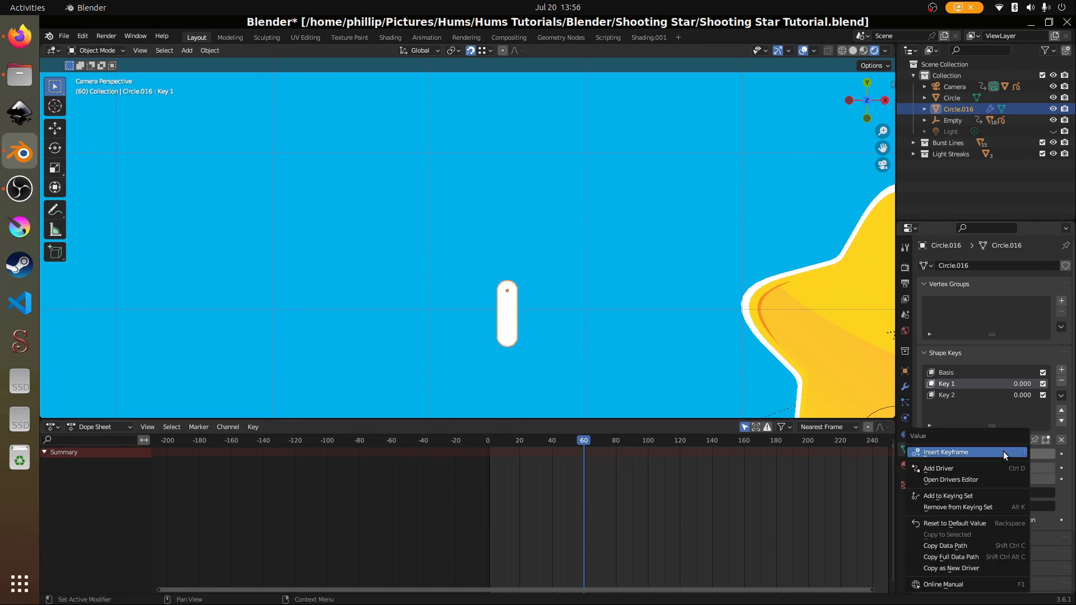
pyautogui.click(1004, 452)
# At frame 70, set the Key 1 value to 1 and insert a keyframe for it.
pyautogui.moveTo(598, 460); pyautogui.dragTo(600, 457)
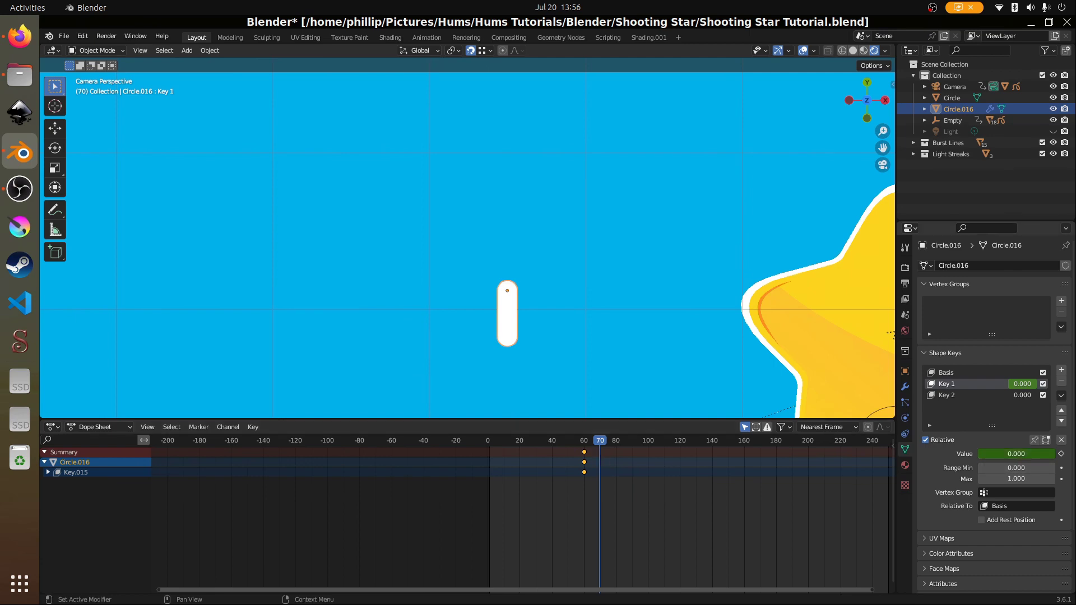
pyautogui.moveTo(1027, 452); pyautogui.dragTo(1065, 453)
pyautogui.rightClick(1027, 453)
pyautogui.click(1027, 453)
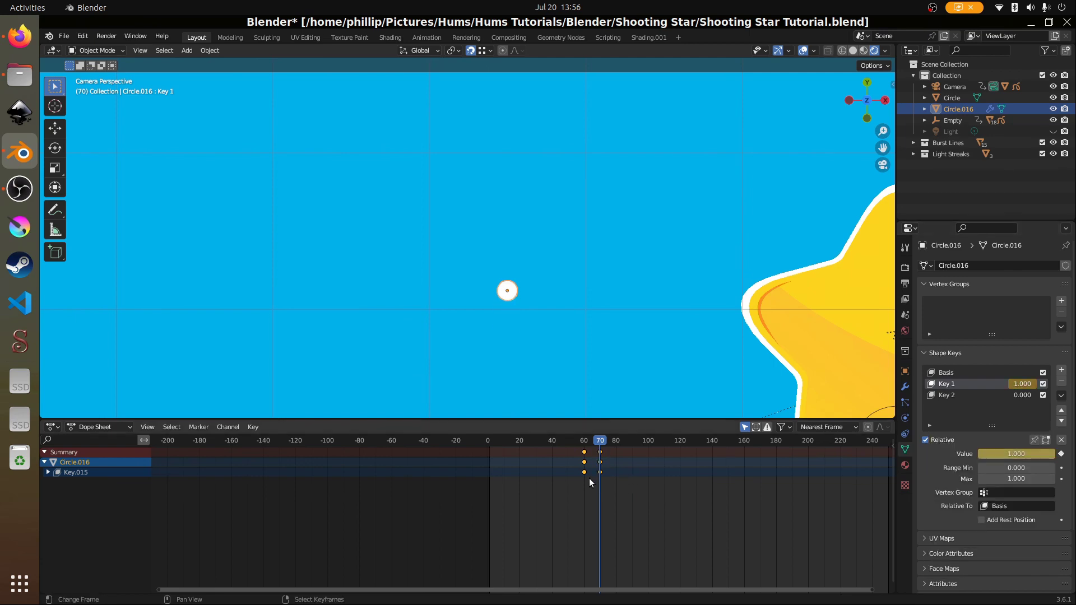
# At frame 72, keyframe Key 1 at a value of 1 and Key 2 at a value of 0.
pyautogui.moveTo(589, 479)
pyautogui.mouseDown()
pyautogui.moveTo(613, 479)
pyautogui.moveTo(589, 479)
pyautogui.moveTo(602, 478)
pyautogui.mouseUp()
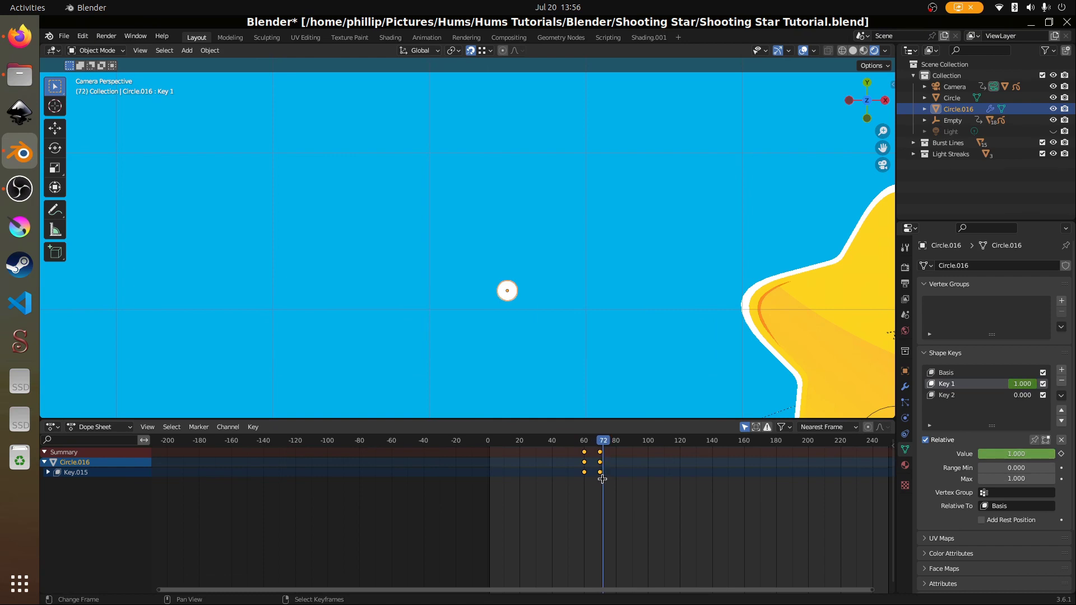
pyautogui.rightClick(990, 455)
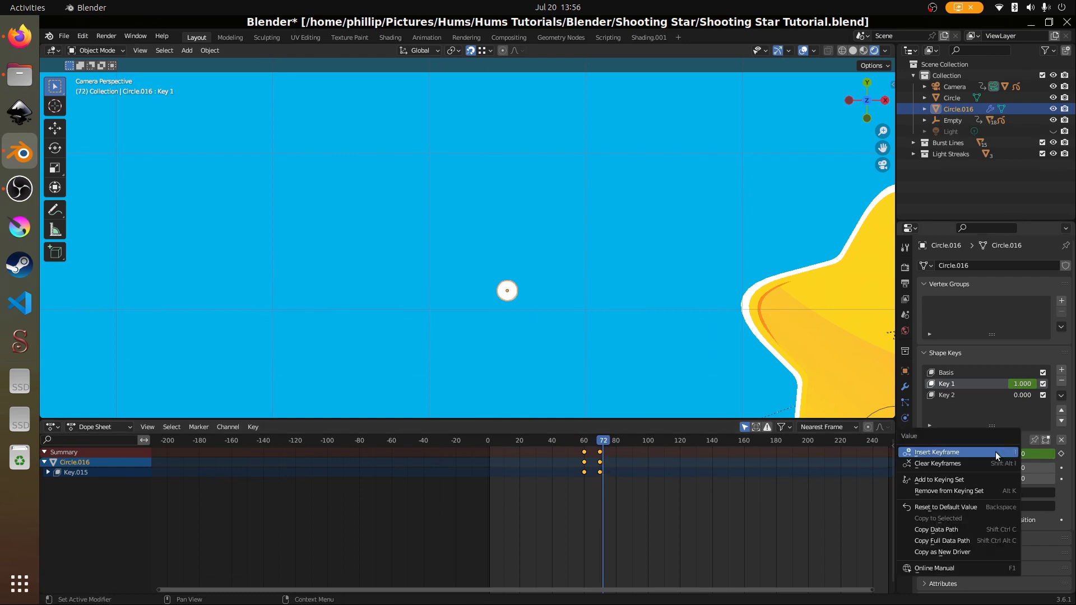
pyautogui.click(994, 452)
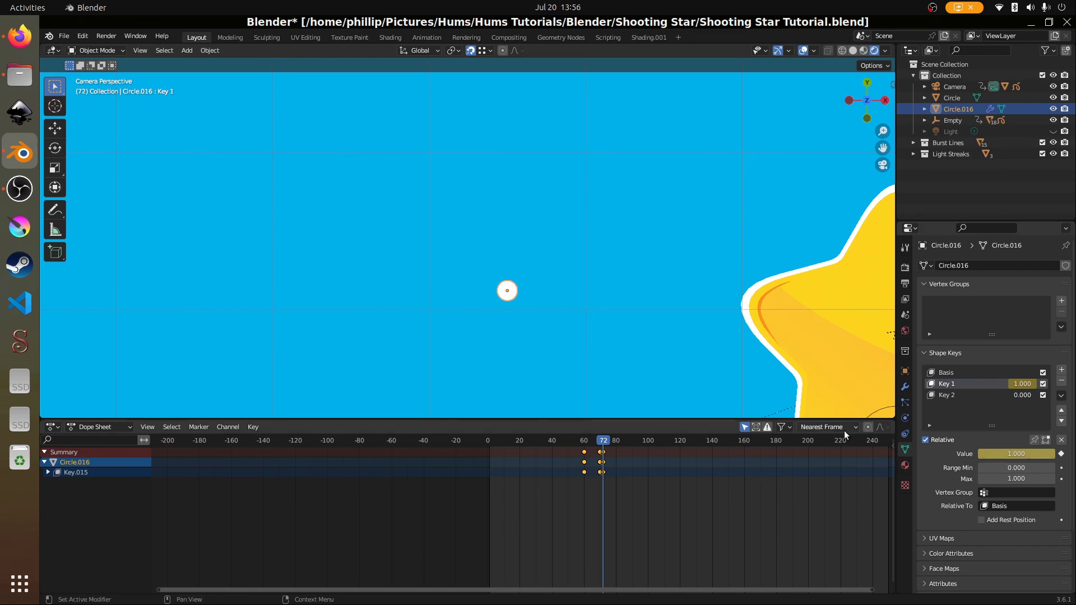
pyautogui.click(952, 394)
pyautogui.rightClick(993, 455)
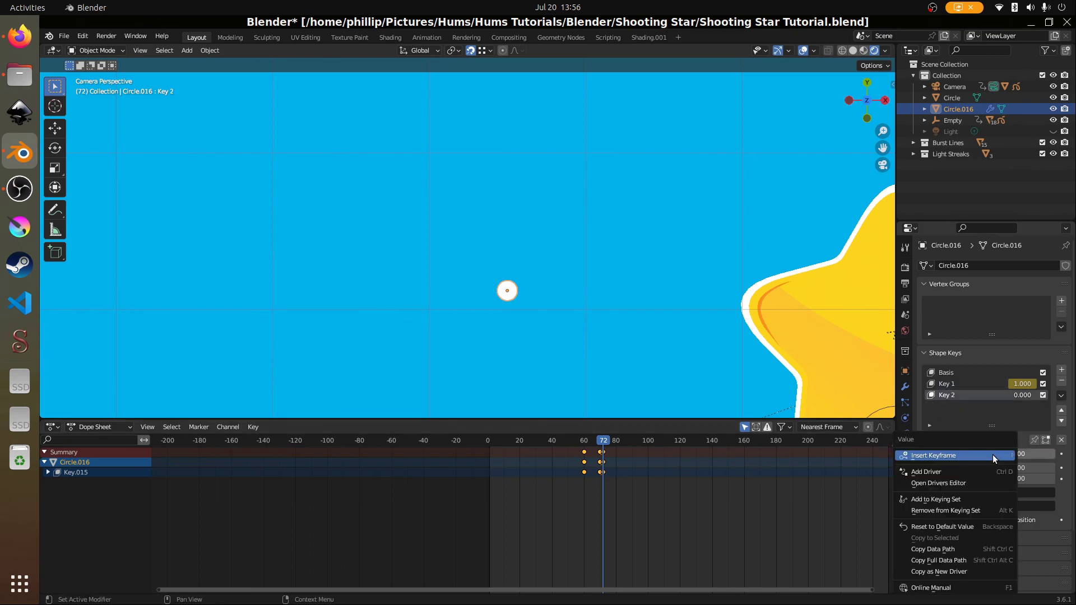
pyautogui.click(992, 455)
# Return to frame 70 and keyframe the Key 2 value at 0.
pyautogui.moveTo(605, 496); pyautogui.dragTo(601, 497)
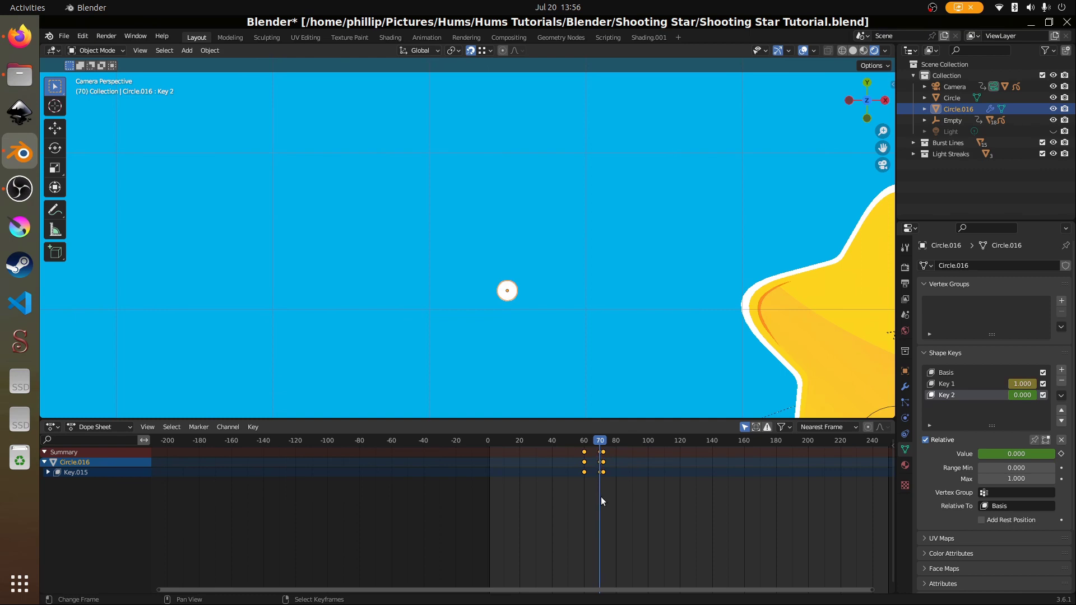
pyautogui.rightClick(1000, 456)
pyautogui.click(1001, 457)
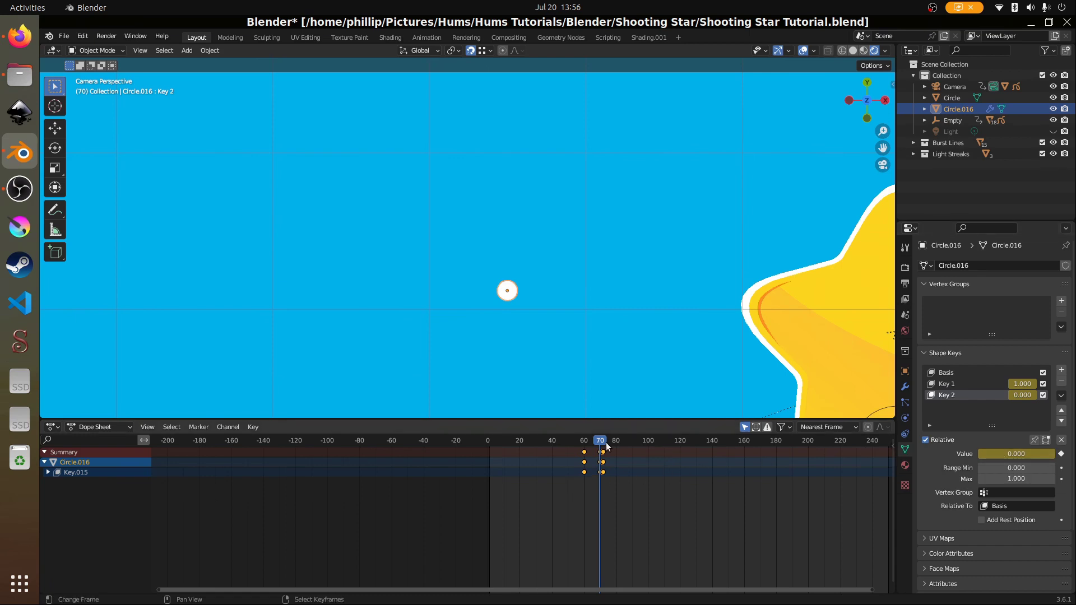
# At frame 72, set the Key 2 value to 1 and insert a keyframe for it.
pyautogui.scroll(5, 595, 503)
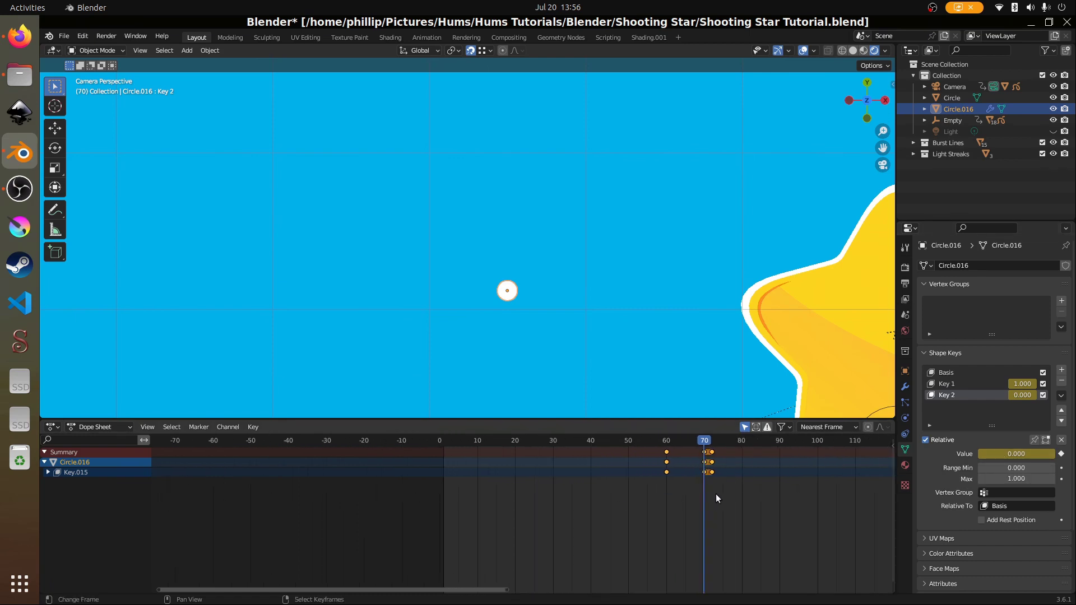
pyautogui.moveTo(703, 494); pyautogui.dragTo(711, 496)
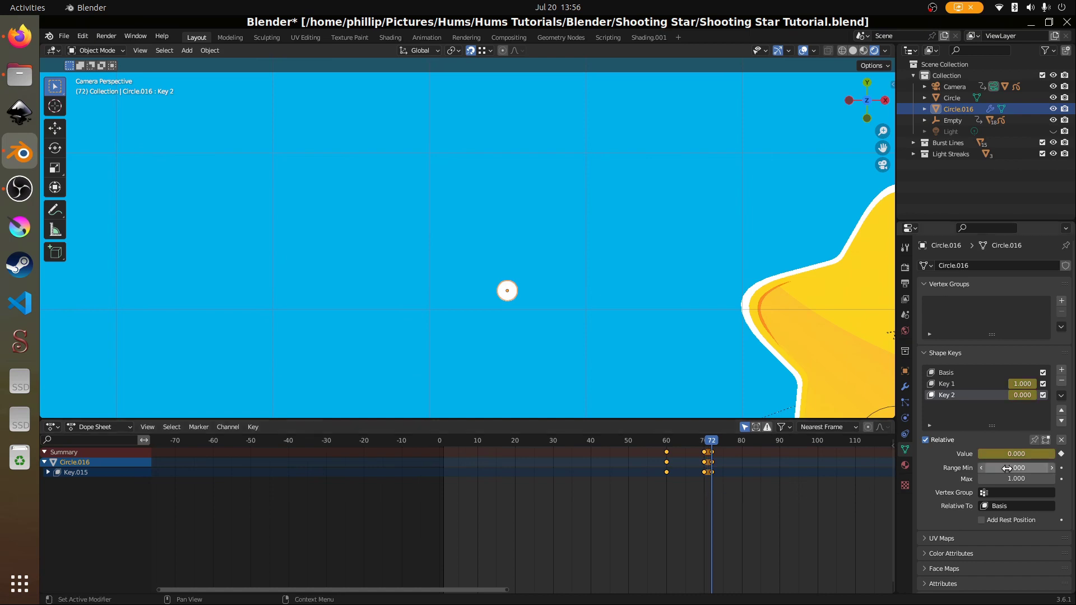
pyautogui.doubleClick(1021, 451)
pyautogui.write('1')
pyautogui.press('Return')
pyautogui.rightClick(1021, 452)
pyautogui.click(1020, 452)
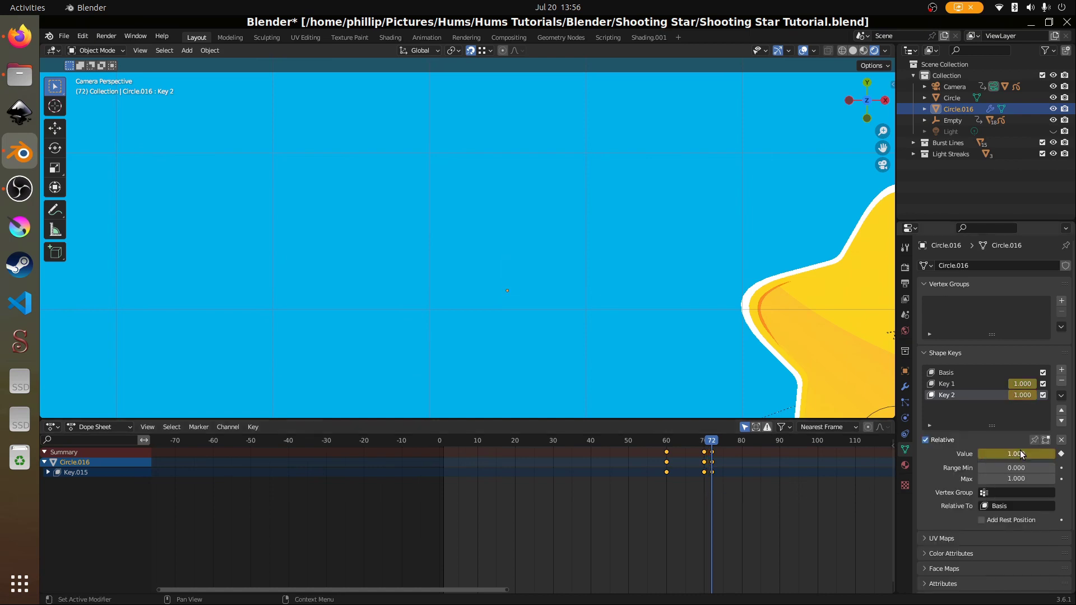
# Keyframe the Key 1 value at 0 on frame 72 and play back the animation.
pyautogui.click(967, 383)
pyautogui.moveTo(993, 454); pyautogui.dragTo(920, 454)
pyautogui.rightClick(988, 453)
pyautogui.click(988, 453)
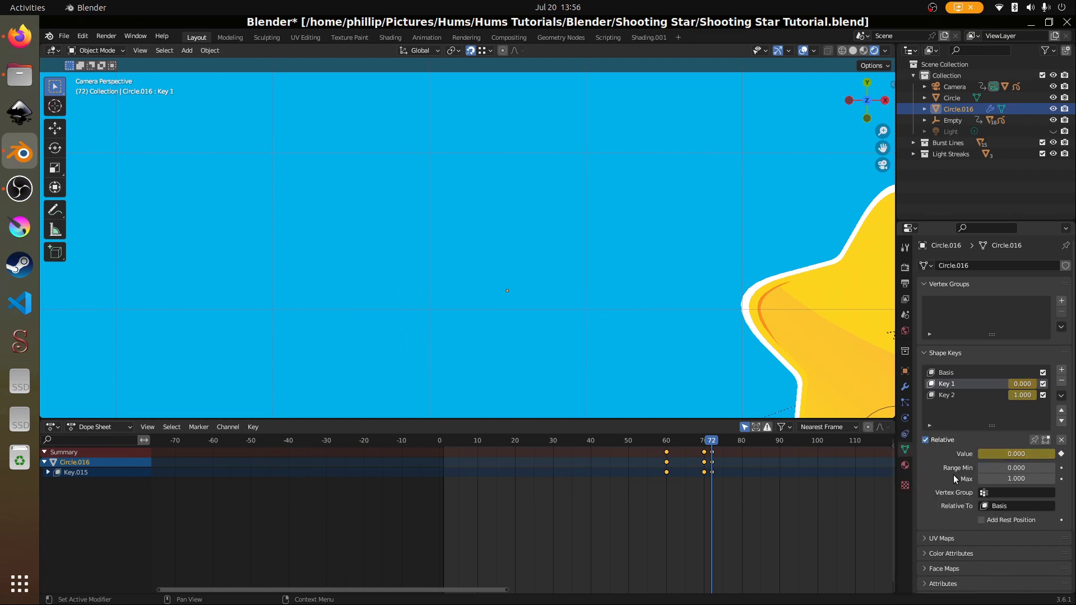
pyautogui.press('space')
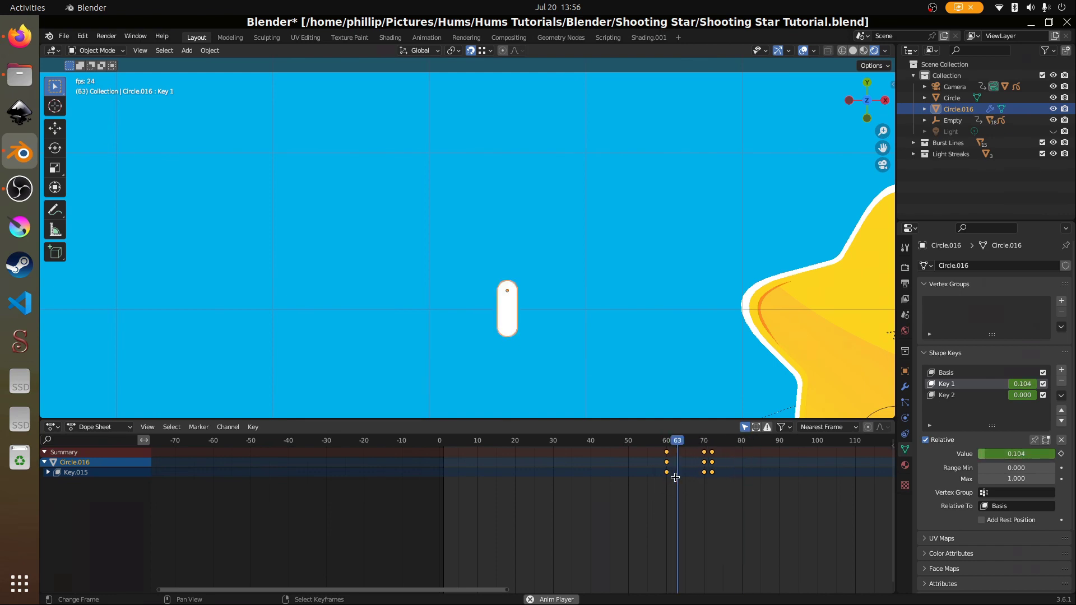
# Stop playback and scrub back to frame 42 to compare the white capsule with the burst lines around the star.
pyautogui.scroll(-1, 580, 355)
pyautogui.scroll(-4, 580, 354)
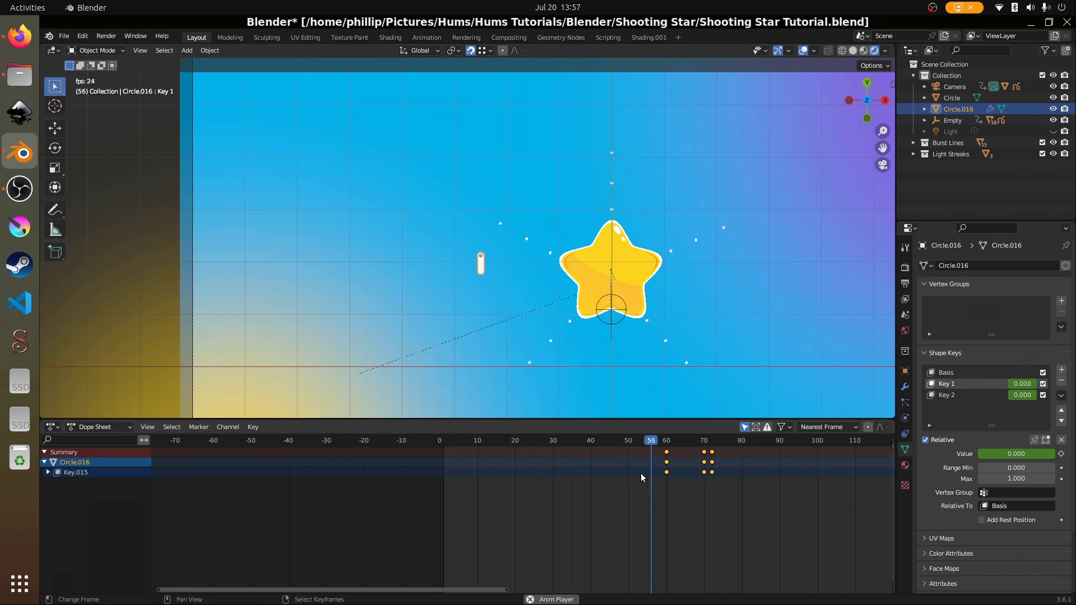
pyautogui.press('space')
pyautogui.moveTo(713, 482); pyautogui.dragTo(597, 514)
pyautogui.scroll(2, 473, 298)
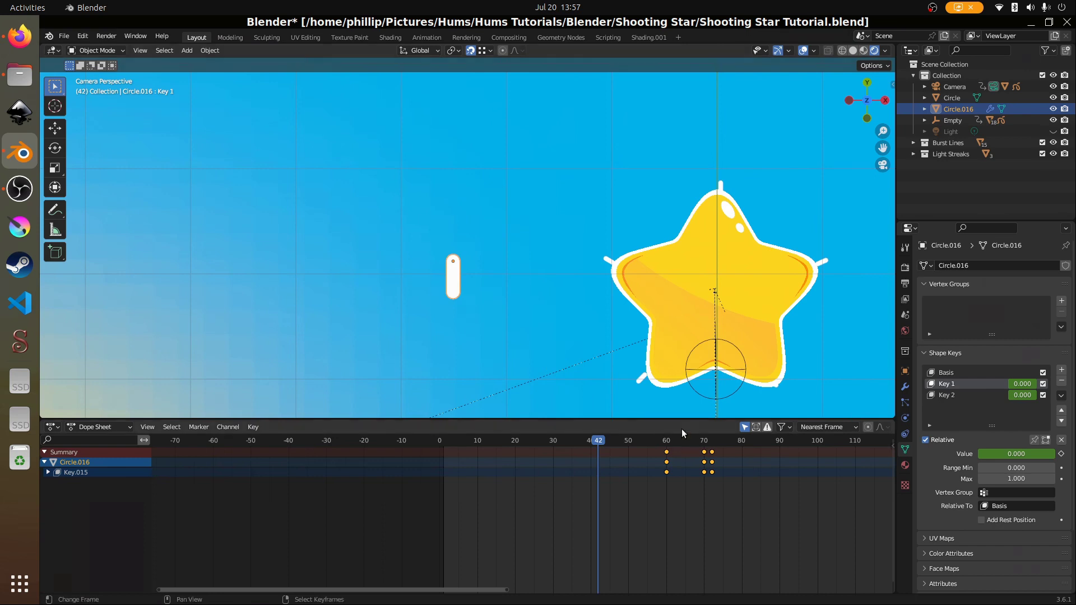
# Try scaling the white capsule down to about 0.28 at frame 42, and play back its shape key animation.
pyautogui.click(453, 343)
pyautogui.press('s')
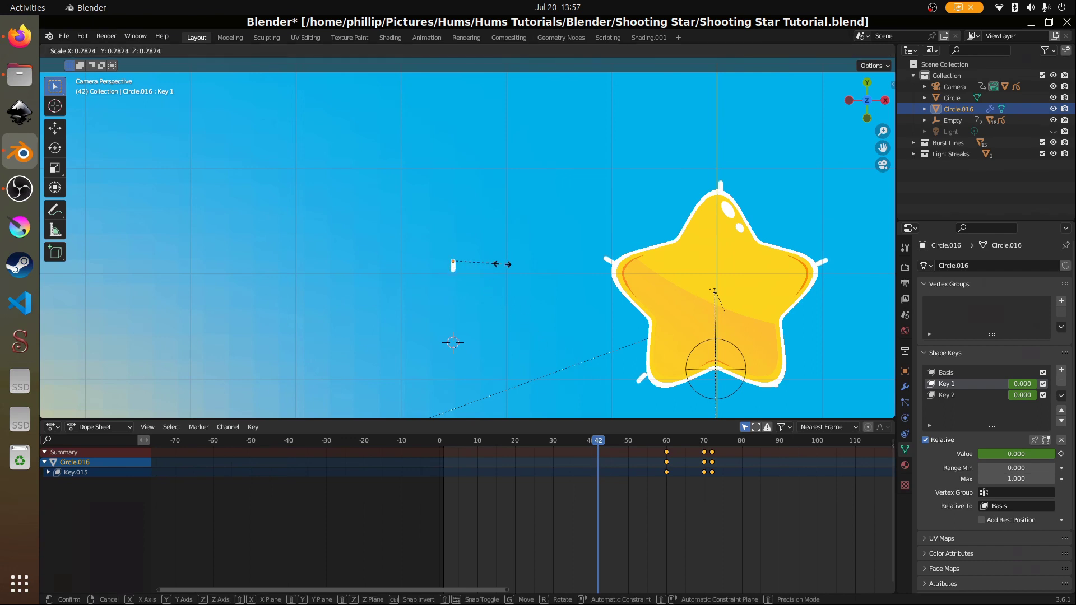
pyautogui.click(664, 475)
pyautogui.press('space')
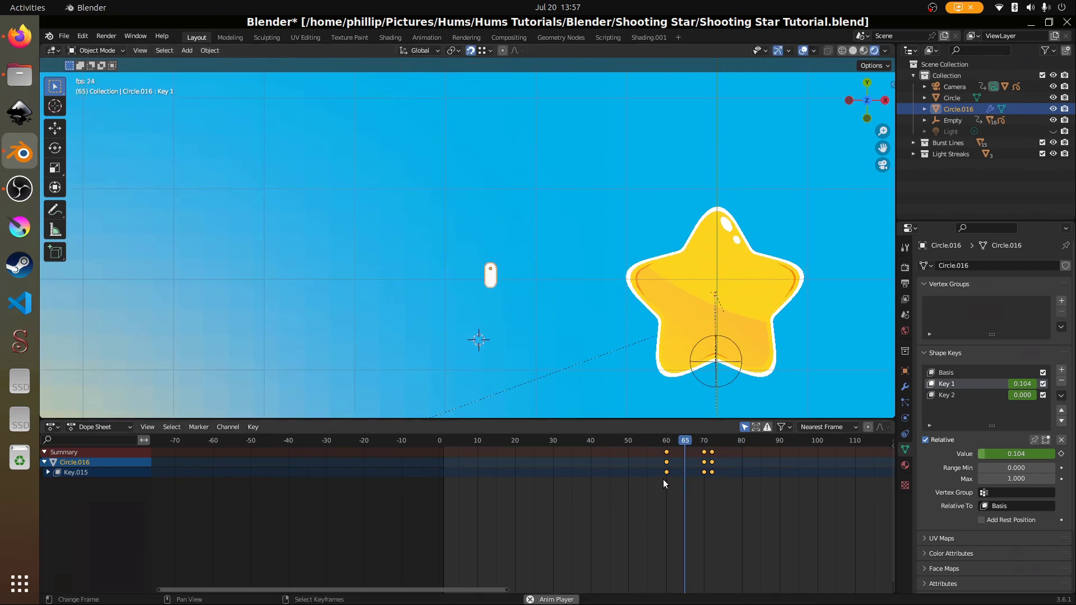
# Delete the white demonstration capsule and play the shooting star animation from the start.
pyautogui.press('KP_0')
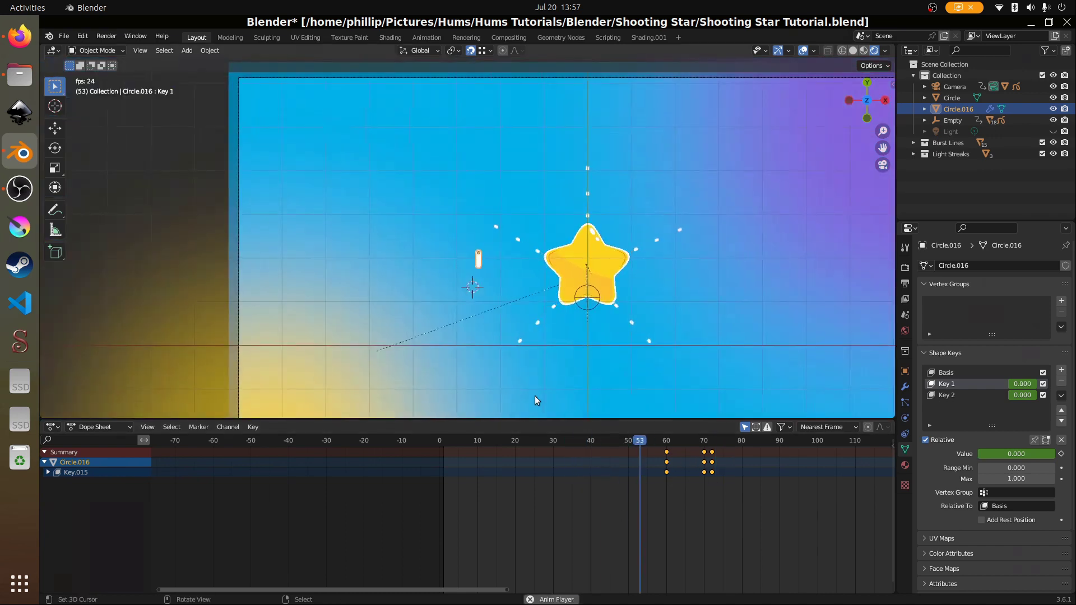
pyautogui.press('Delete')
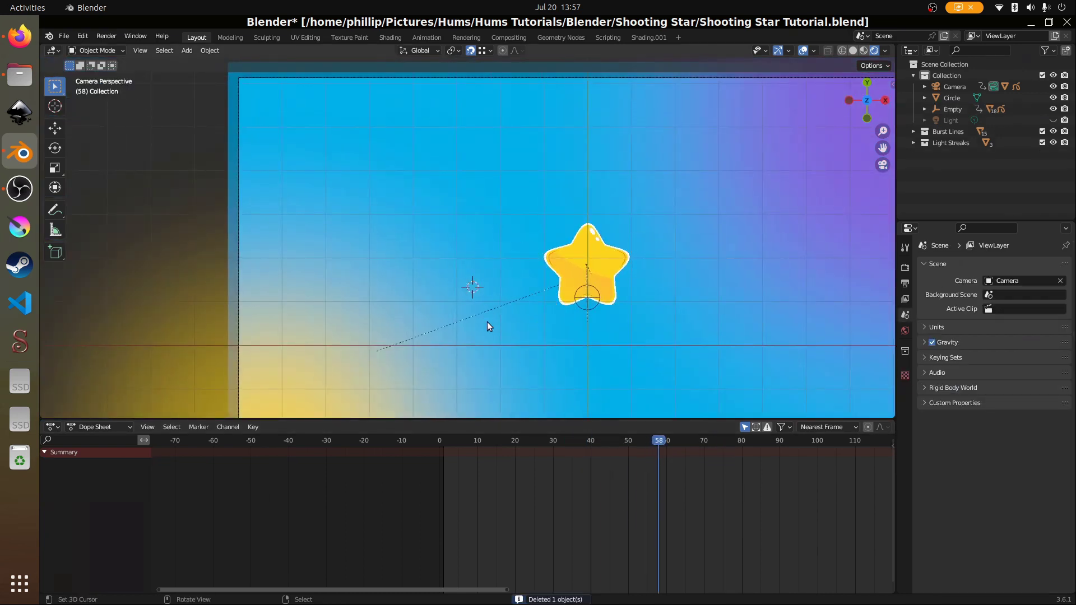
pyautogui.scroll(-3, 487, 321)
pyautogui.moveTo(684, 517); pyautogui.dragTo(416, 563)
pyautogui.press('space')
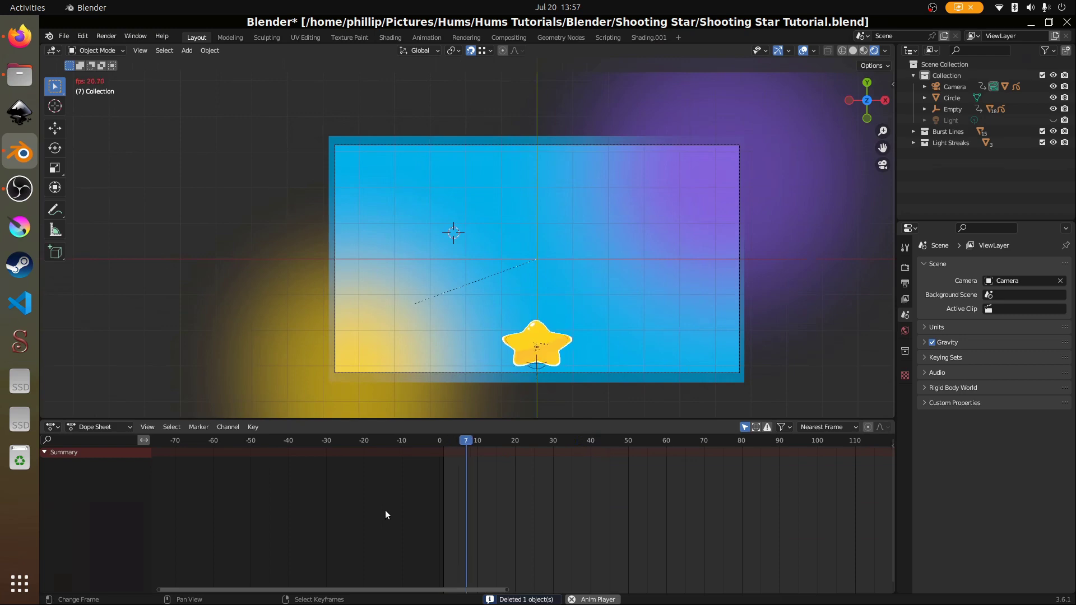